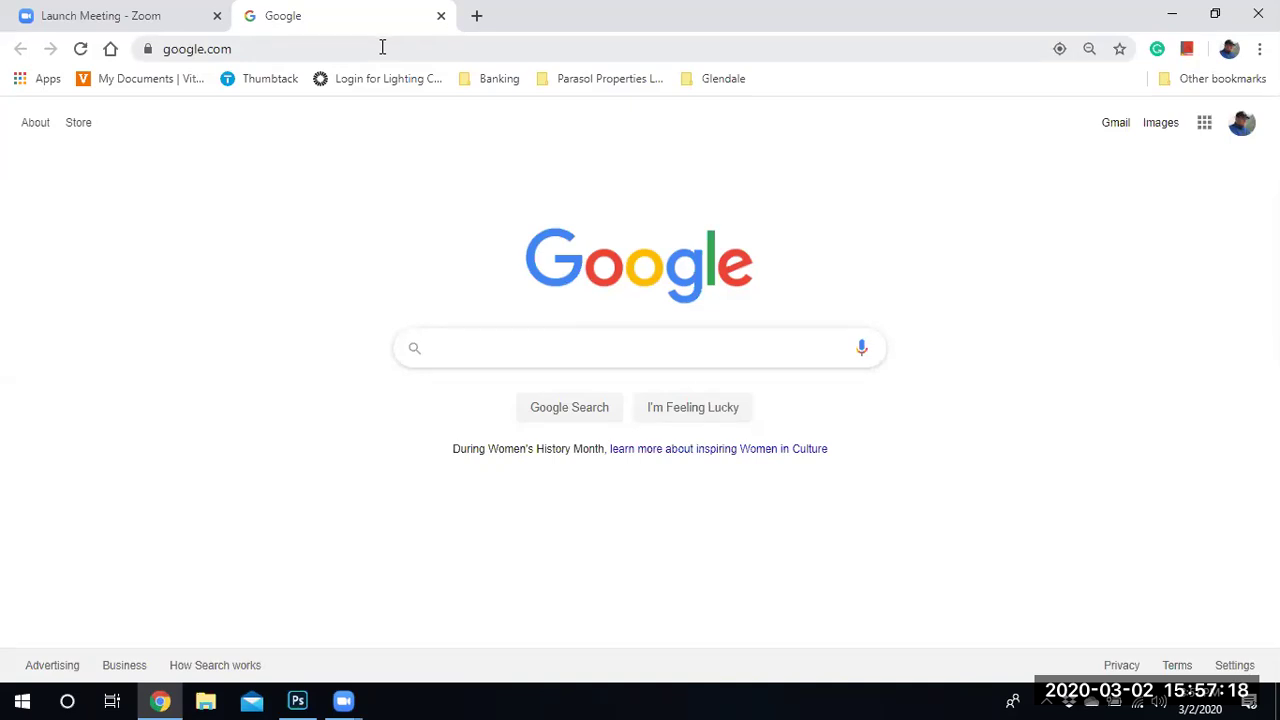
Step: Select the google.com web address in Chrome's address bar
drag(384, 47, 143, 48)
Step: Search Google for 'Tree image'
click(333, 50)
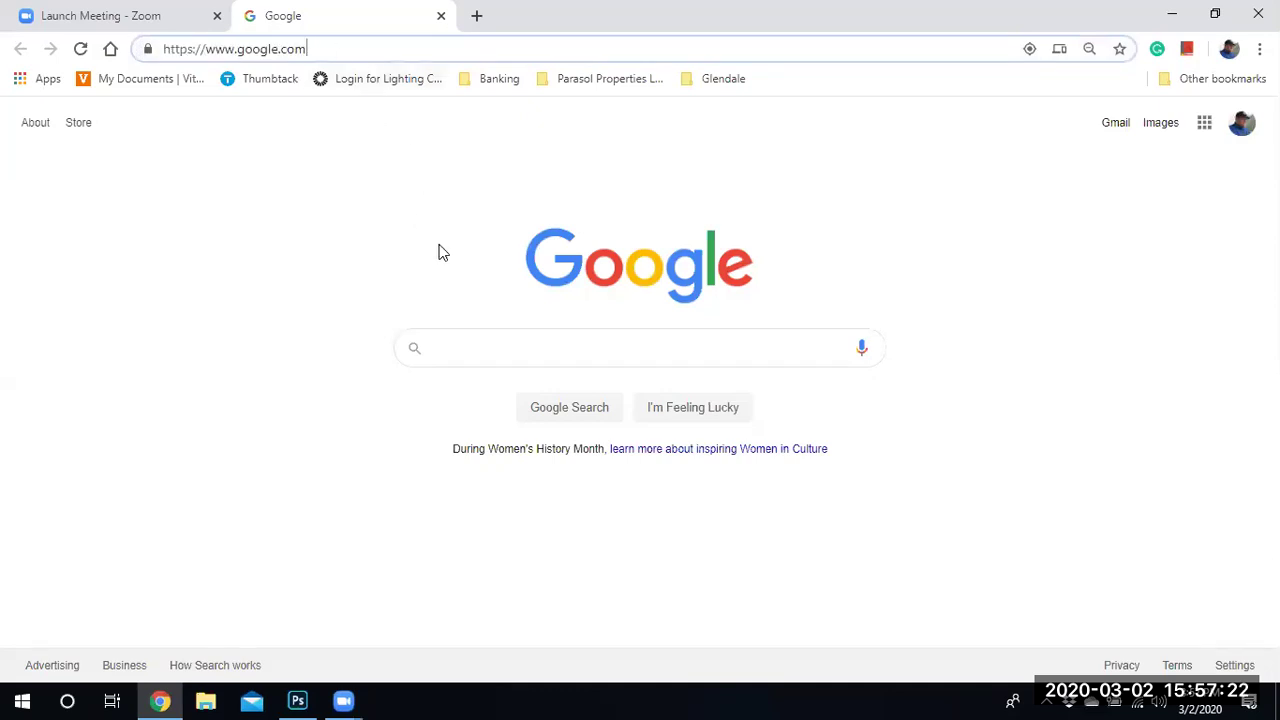
click(528, 345)
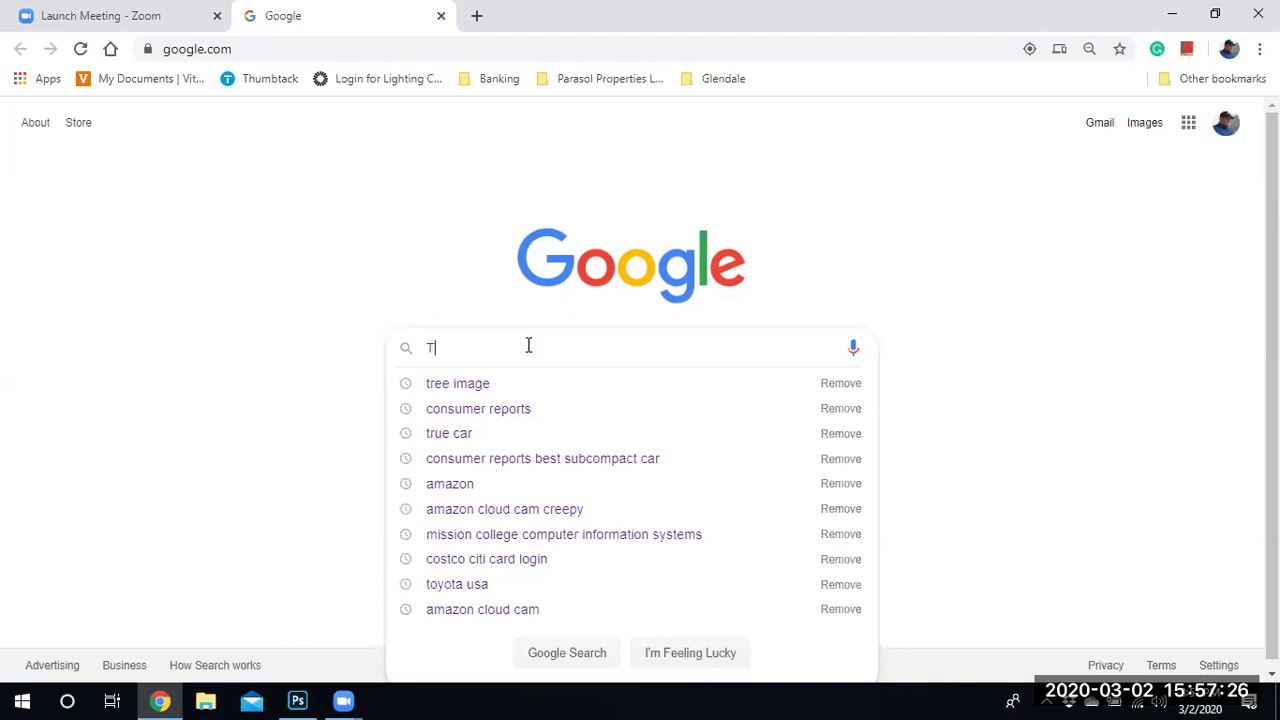
text(Tree image)
key(Return)
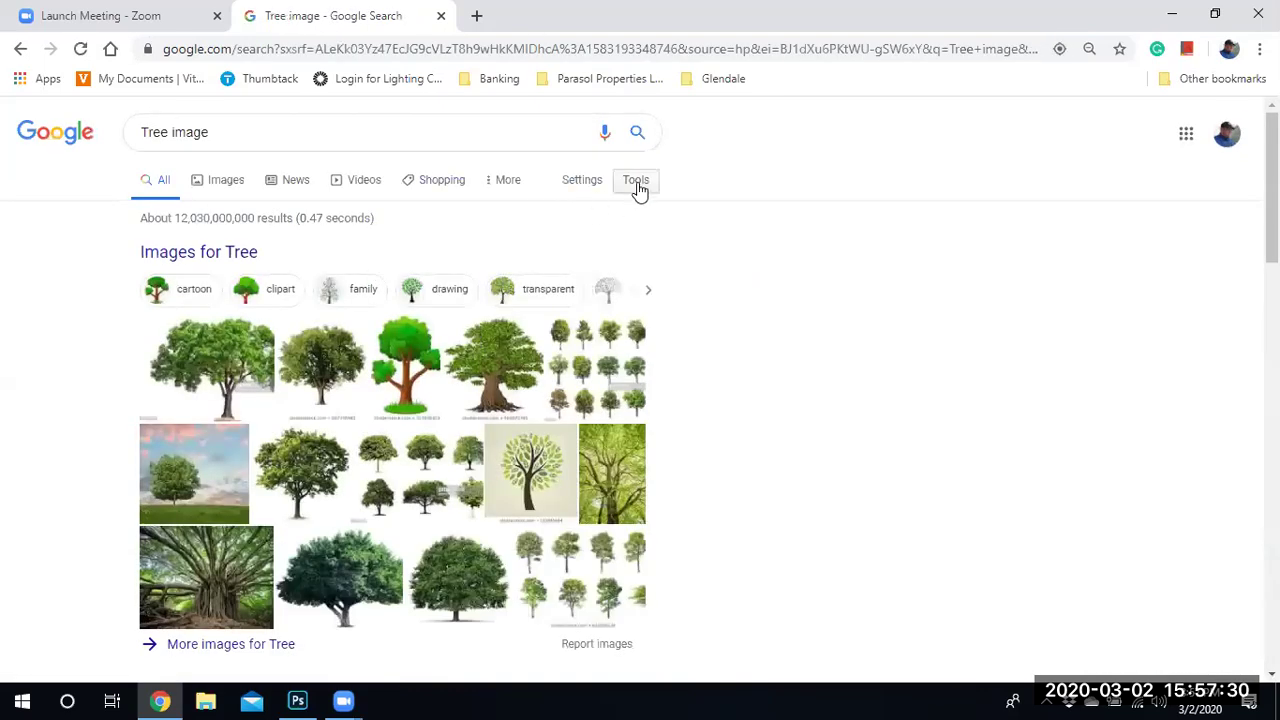
Step: Switch to image results for Tree image and open the Tools size choices
click(639, 190)
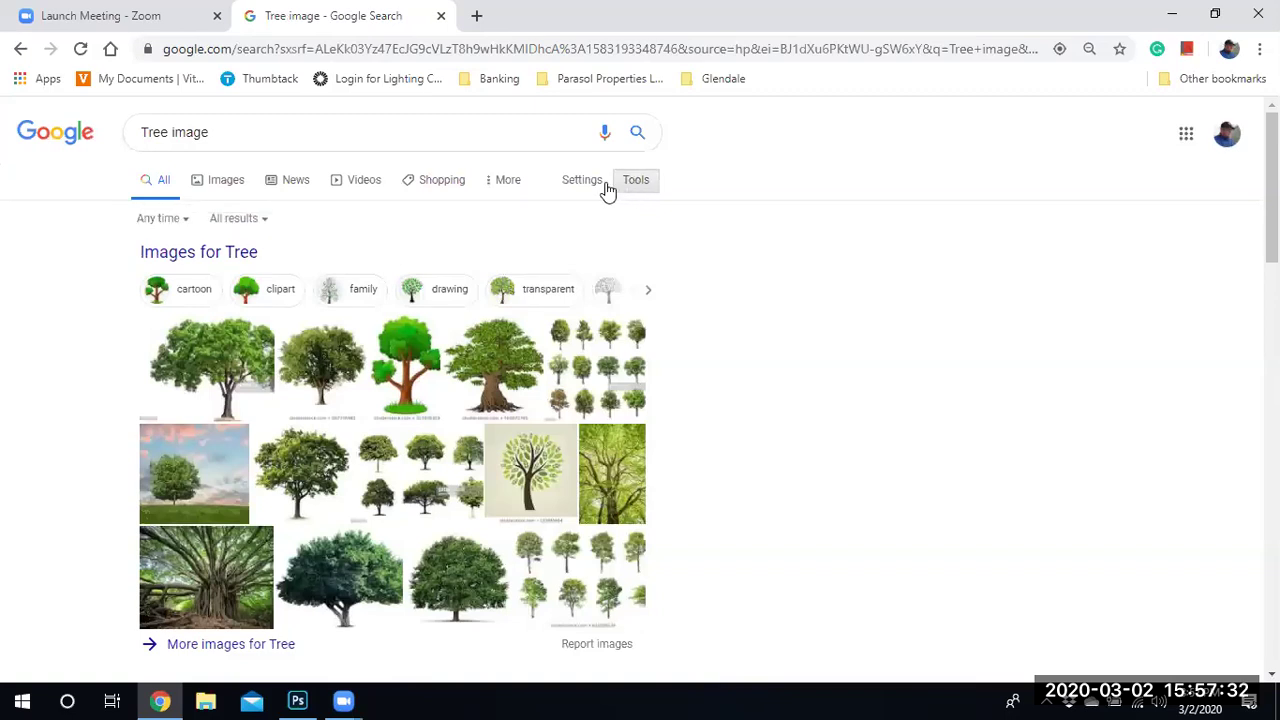
click(591, 183)
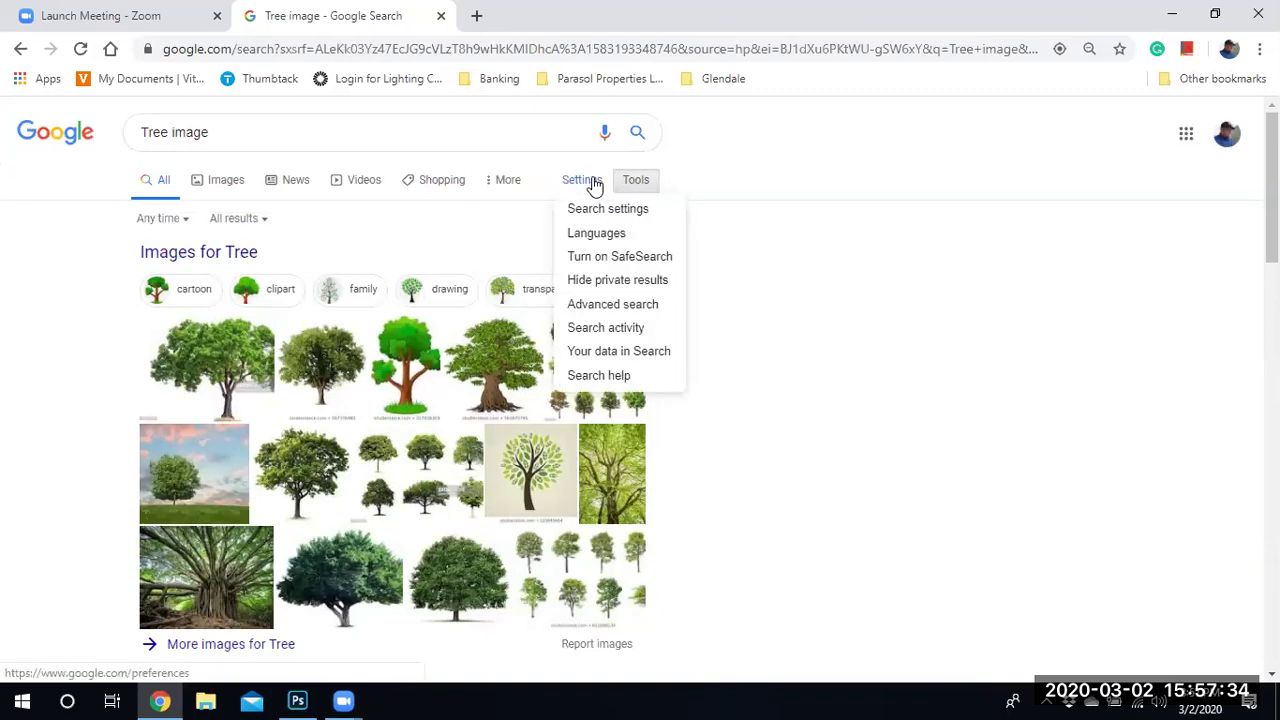
click(588, 185)
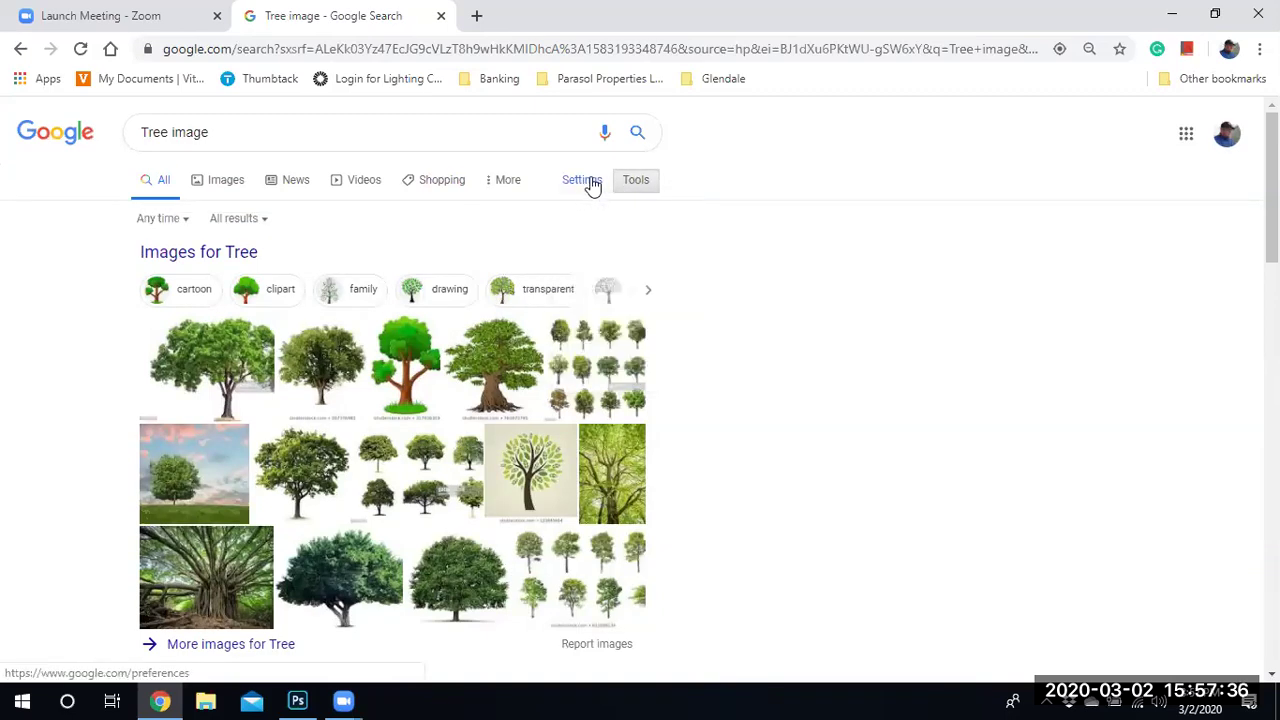
click(224, 188)
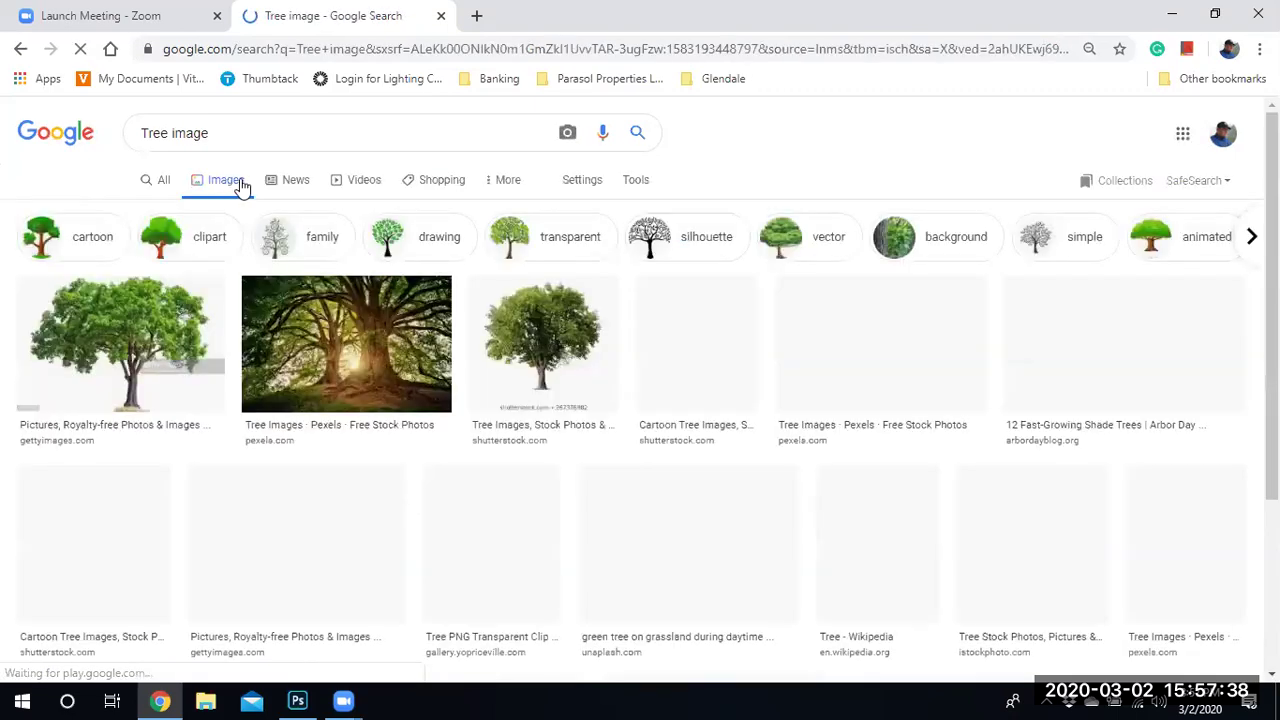
click(636, 184)
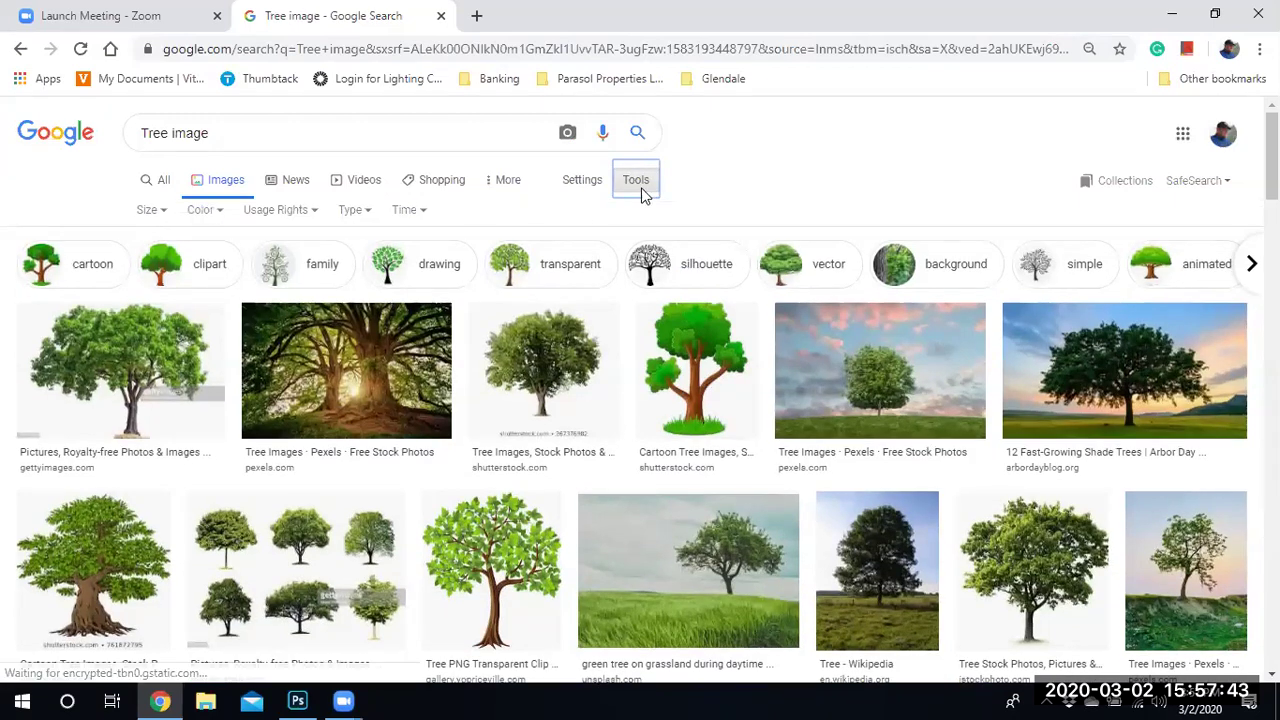
click(163, 214)
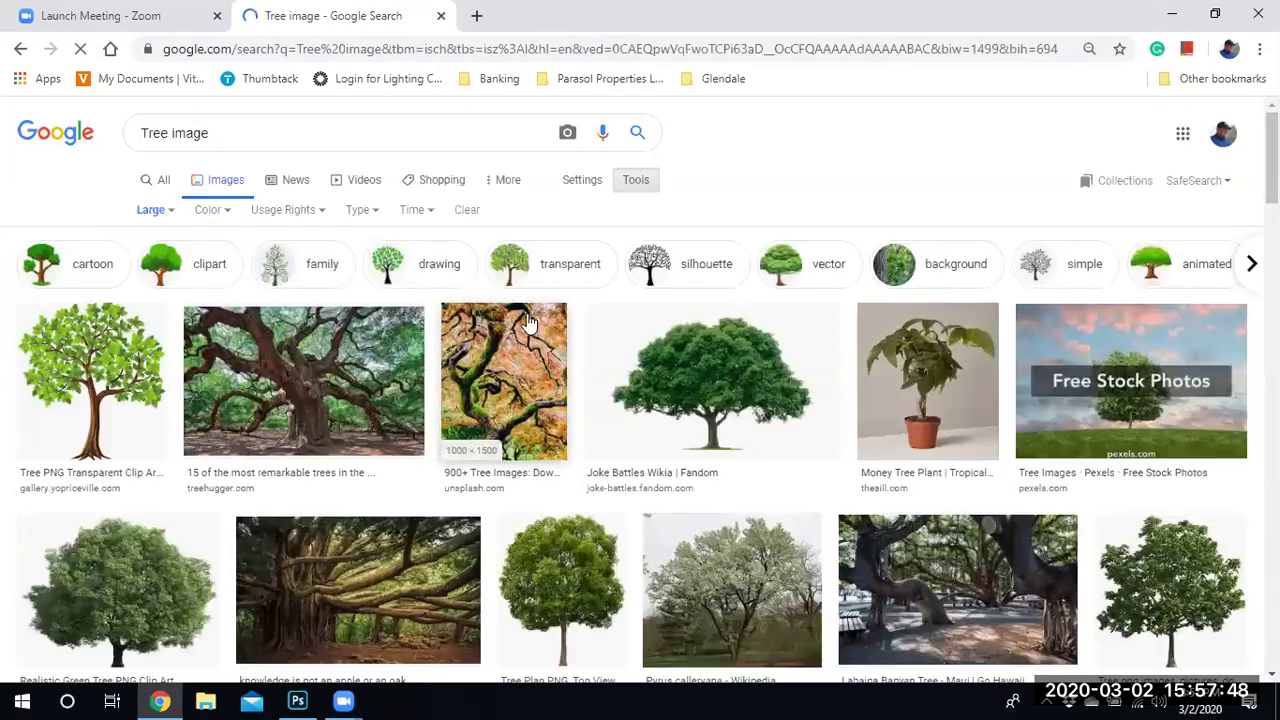
Step: Scroll the large tree images and preview the 'palm tree 11 AM201 Archmodels' photo
scroll(388, 360, down, 1)
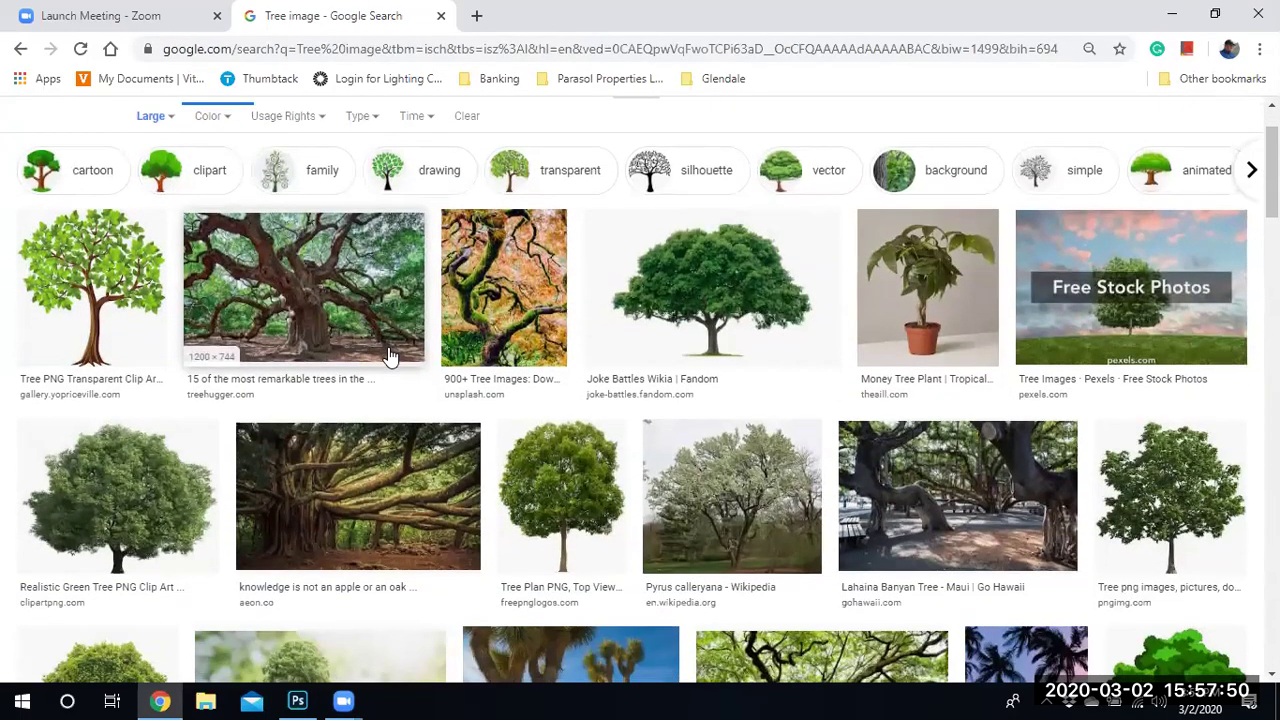
scroll(391, 357, down, 2)
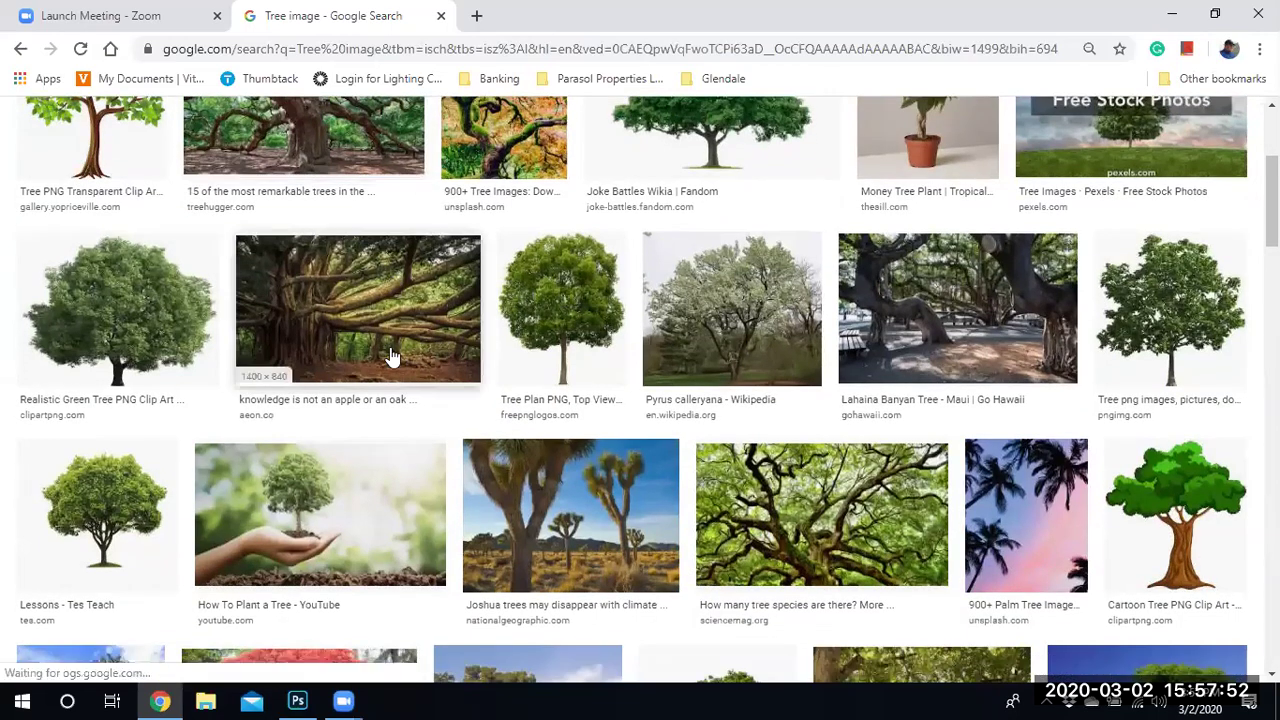
scroll(930, 372, down, 1)
scroll(930, 372, down, 1)
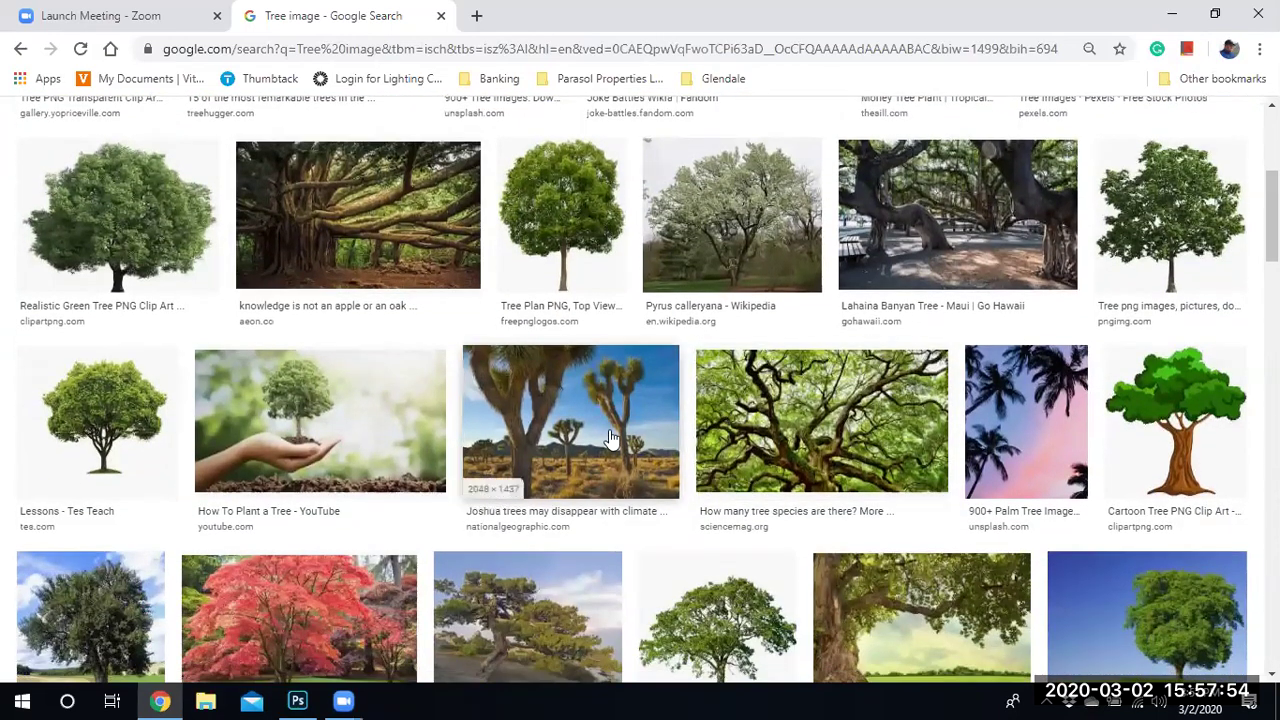
scroll(612, 438, down, 1)
scroll(612, 438, down, 3)
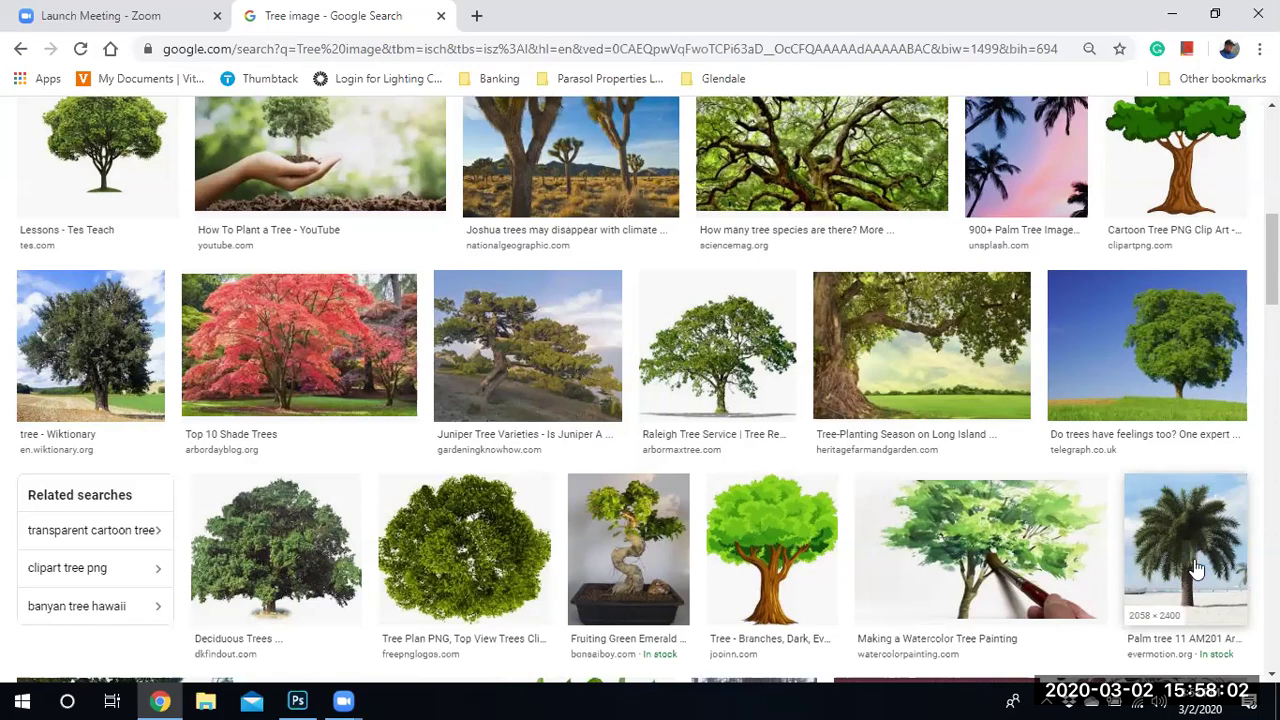
scroll(1195, 528, down, 3)
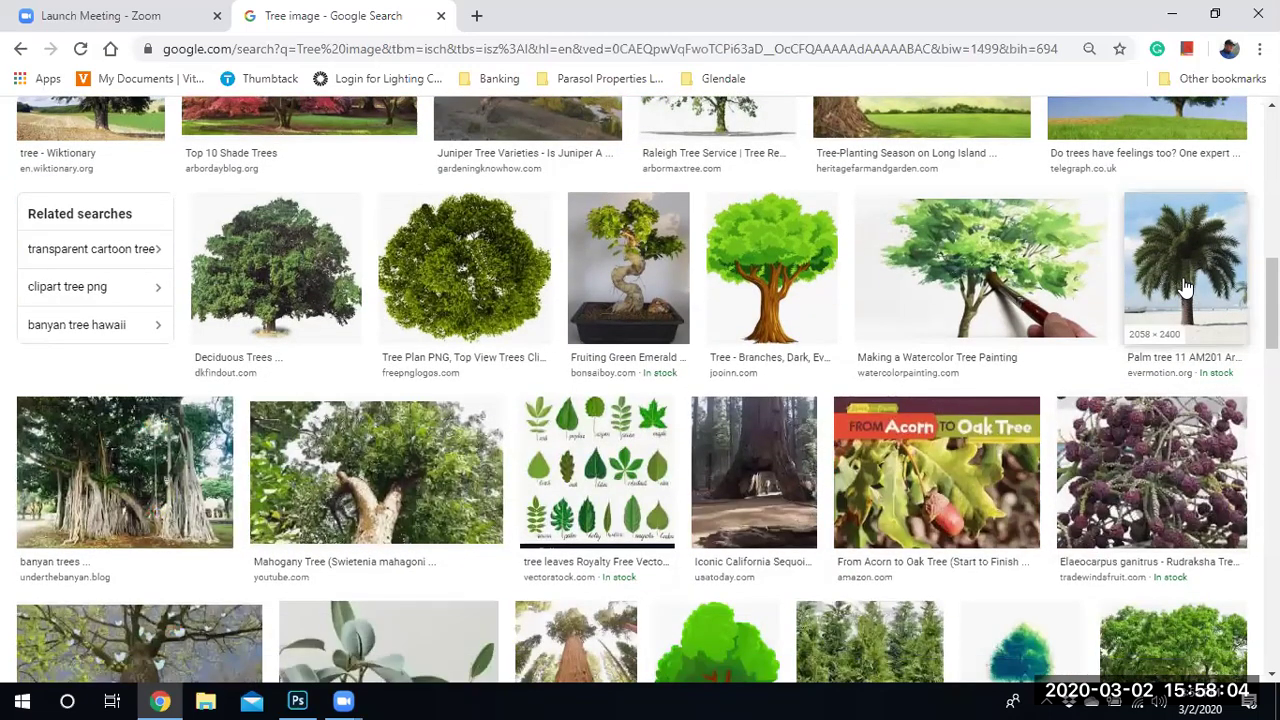
click(1186, 297)
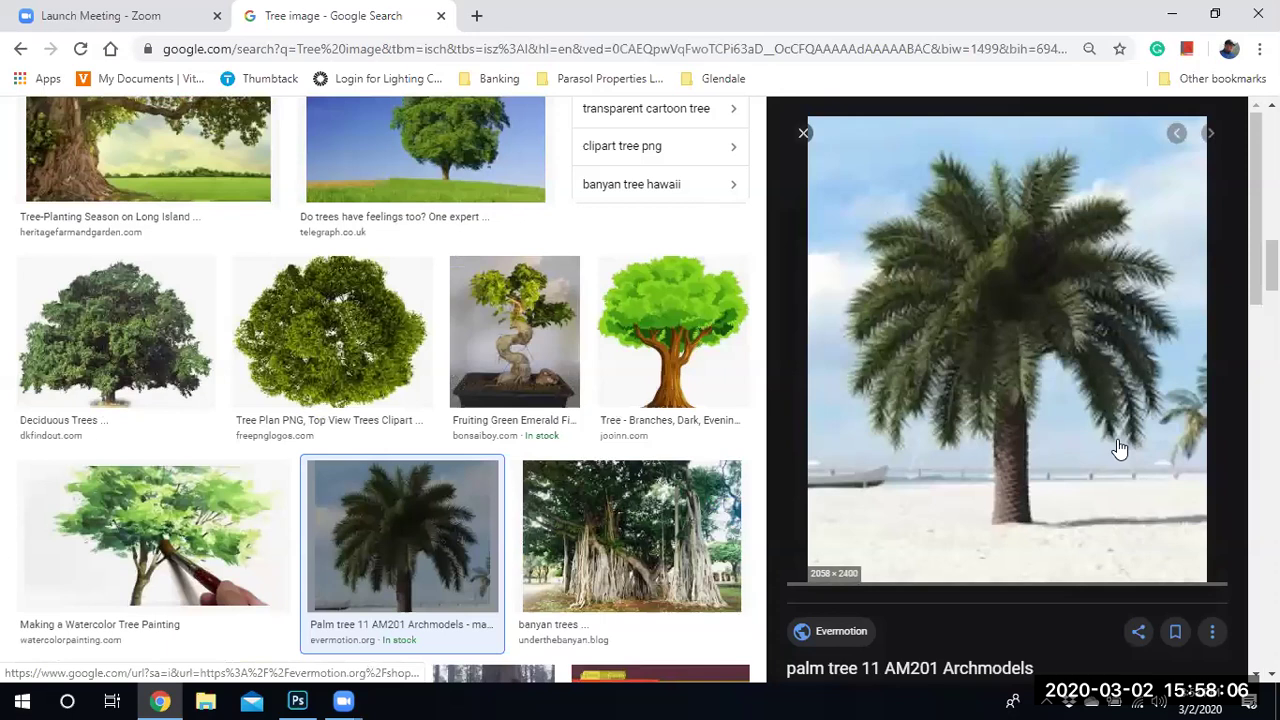
Step: Save the previewed palm tree image to the Desktop under the name Tree1
right_click(996, 349)
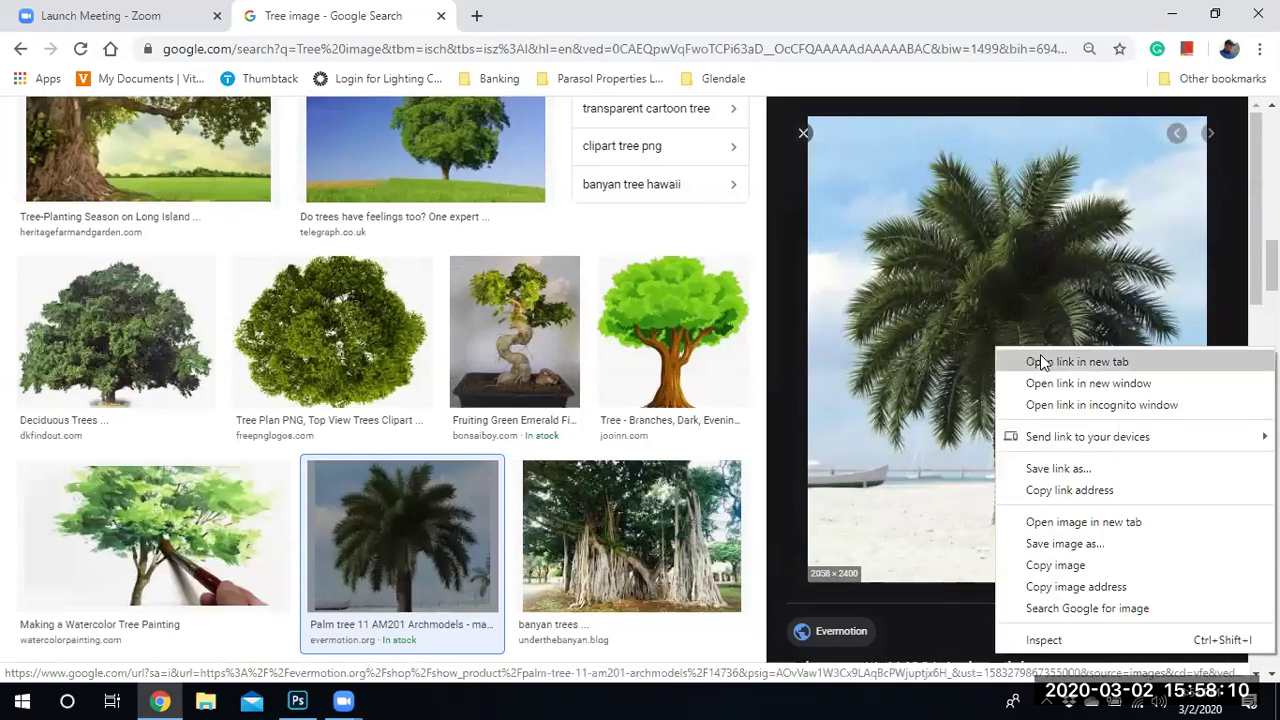
click(1085, 542)
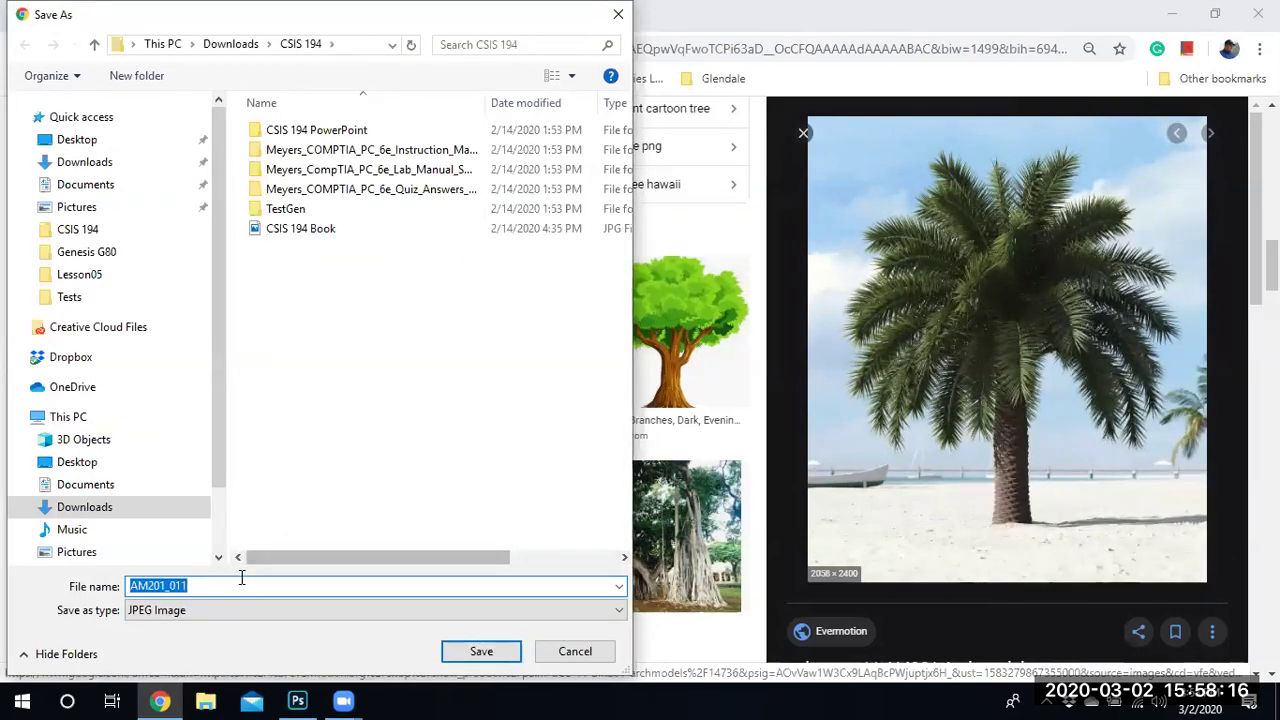
click(60, 140)
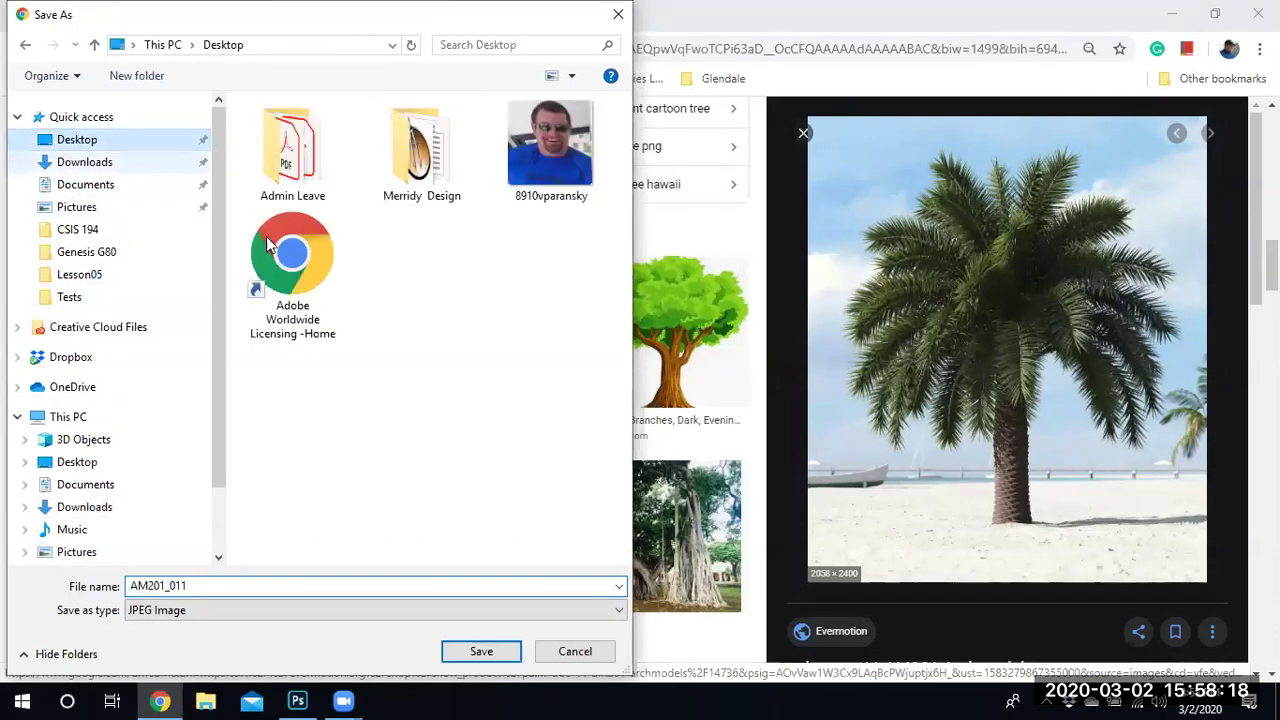
click(193, 585)
double_click(193, 585)
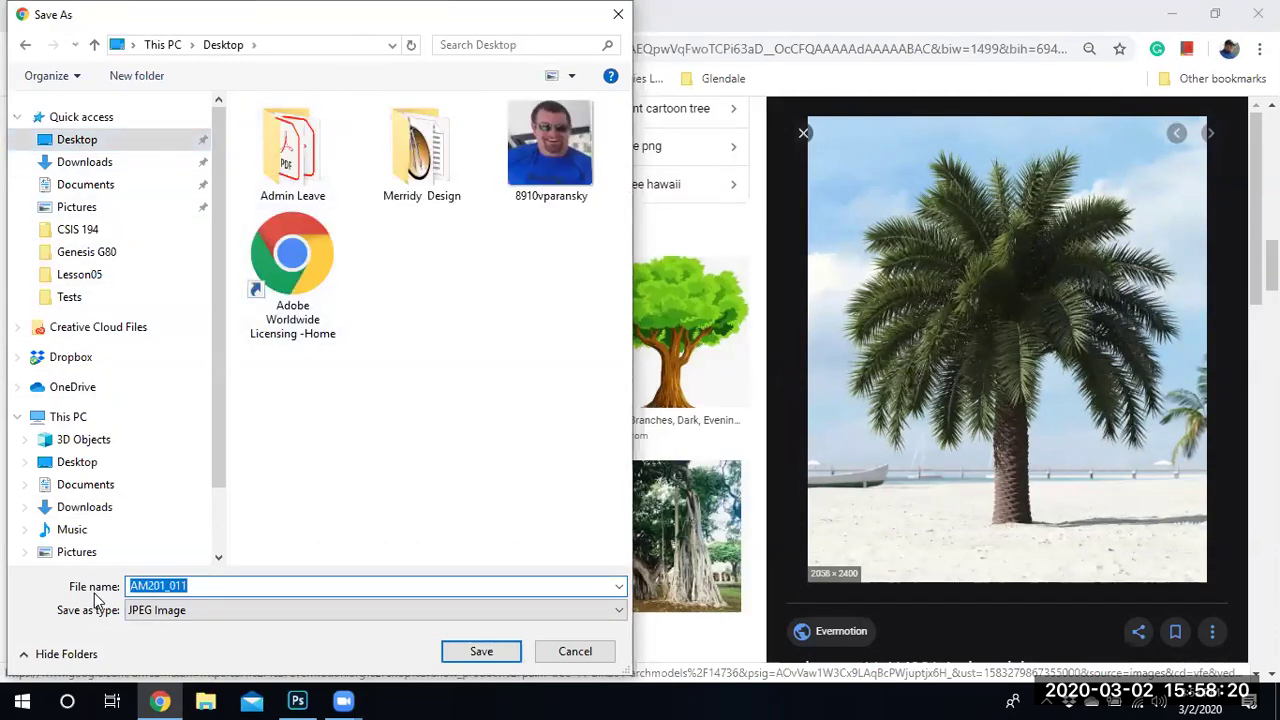
text(Te)
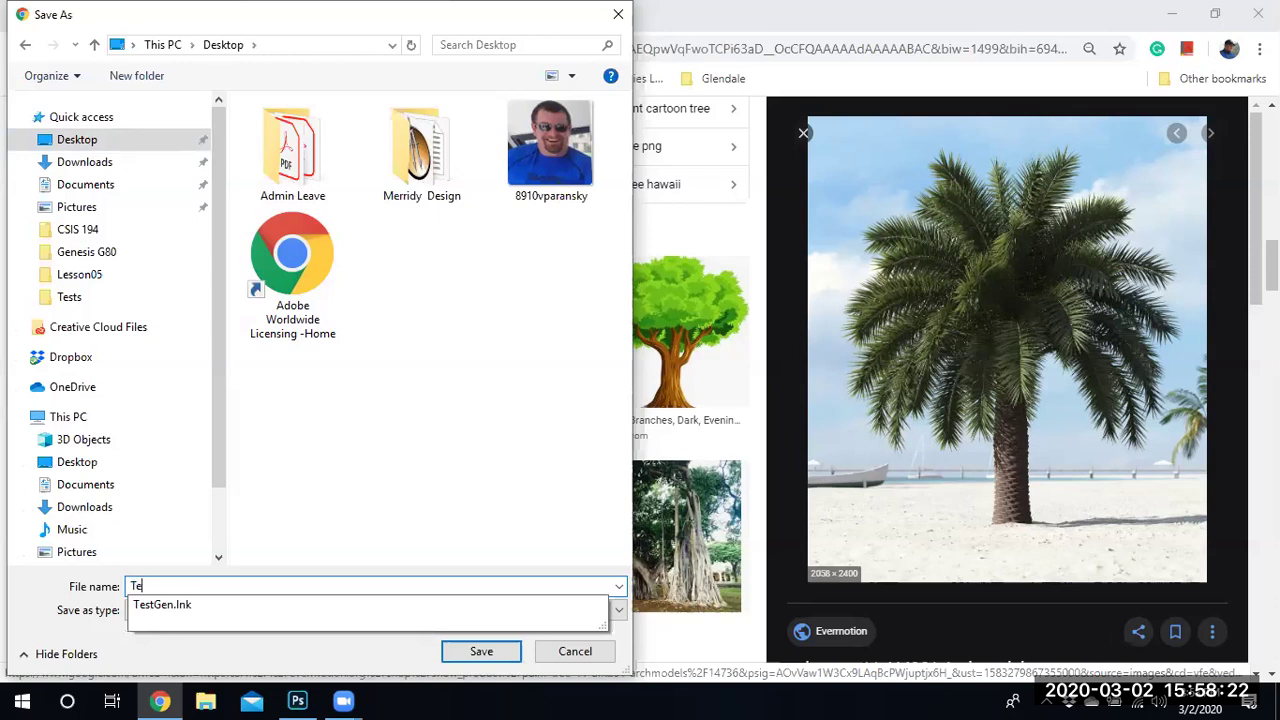
text(ee)
key(BackSpace)
key(BackSpace)
text(ree)
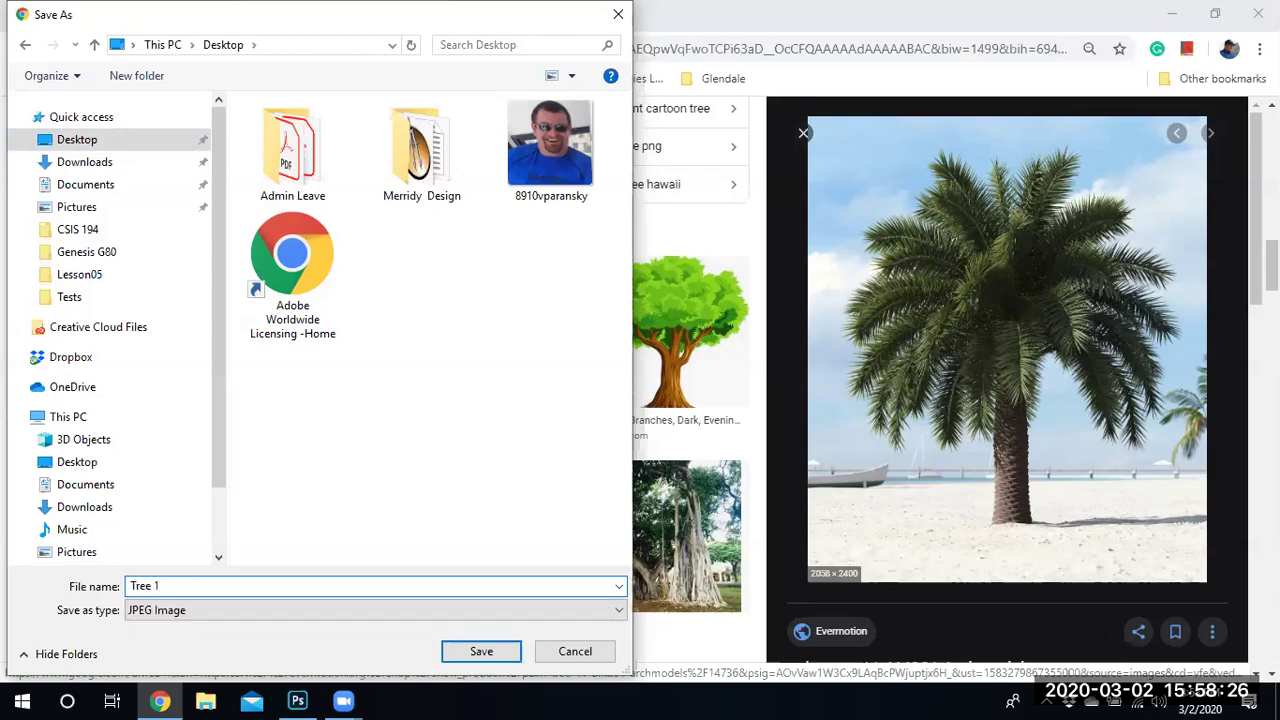
text(1)
click(471, 651)
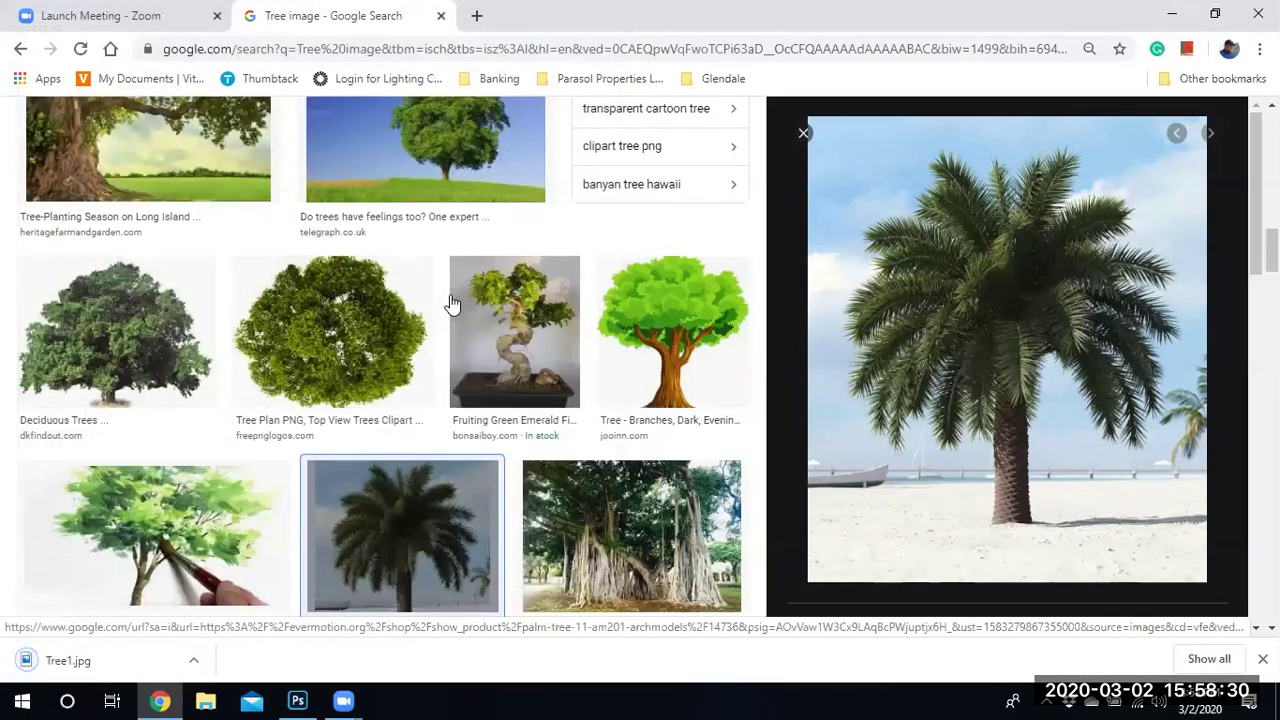
Step: Close the palm tree preview and preview the banyan trees photo instead
scroll(452, 306, down, 4)
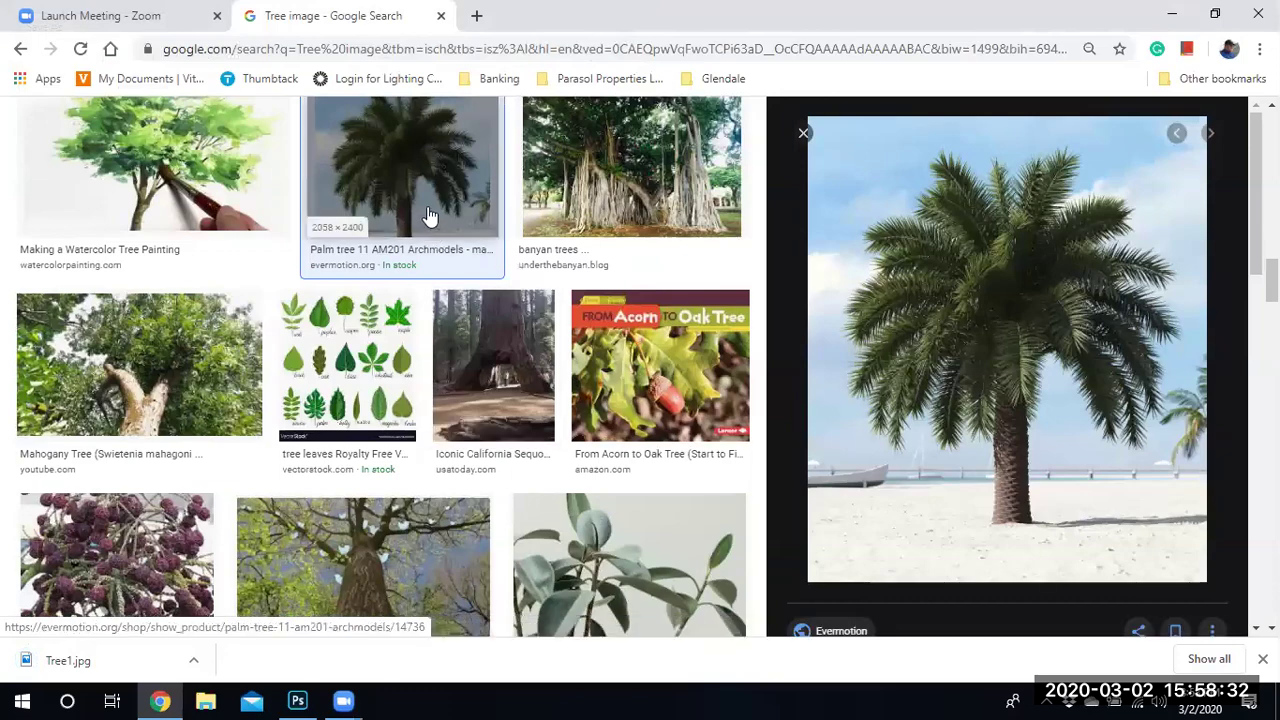
click(428, 214)
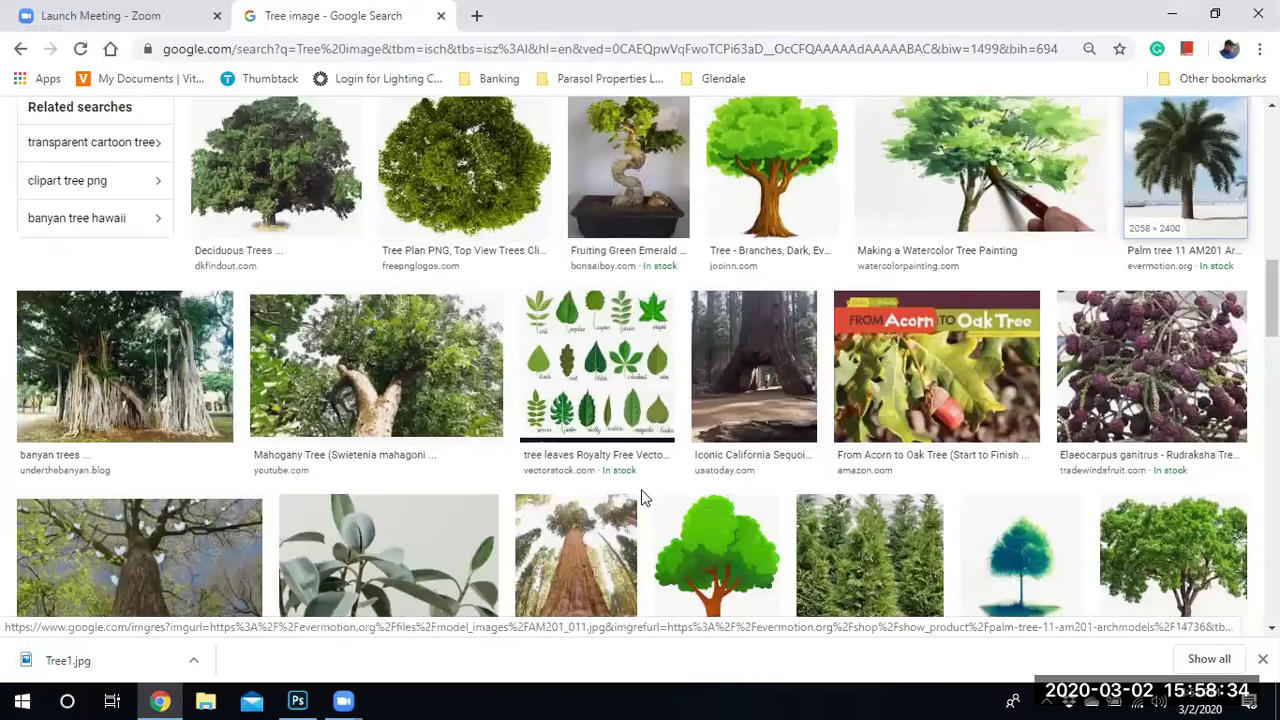
scroll(641, 489, down, 2)
scroll(466, 466, up, 1)
scroll(233, 397, up, 1)
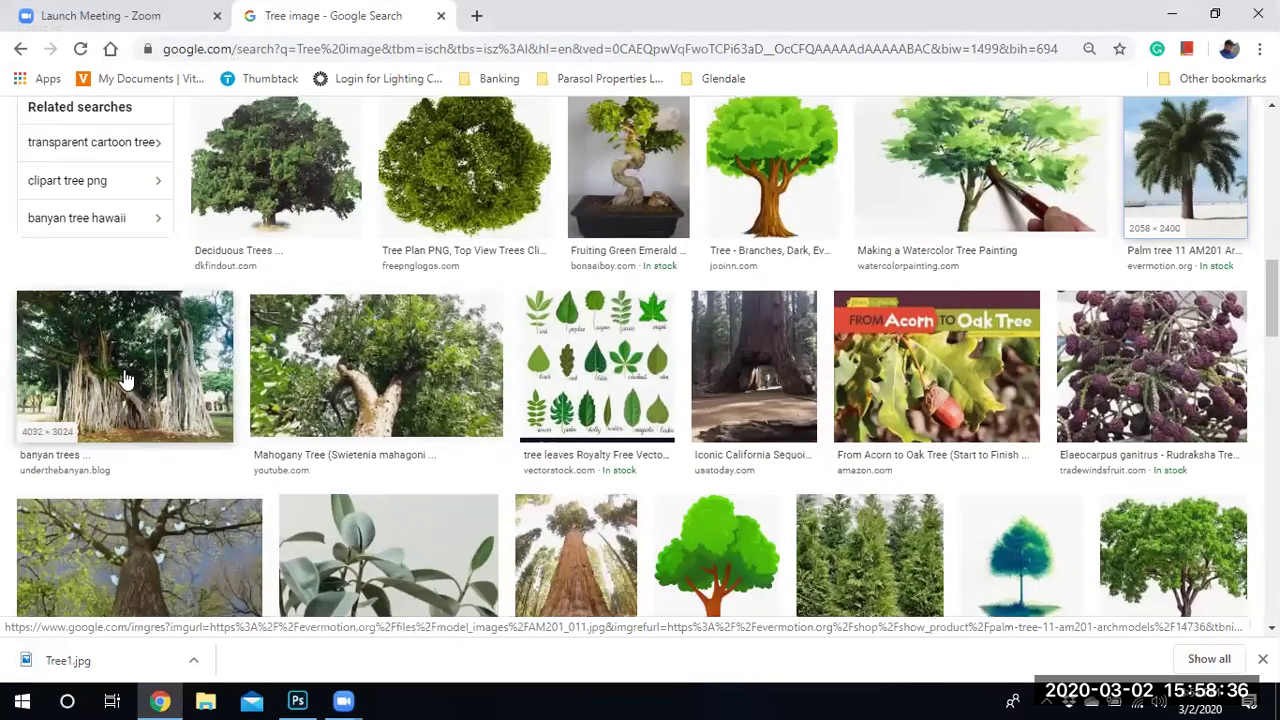
click(125, 378)
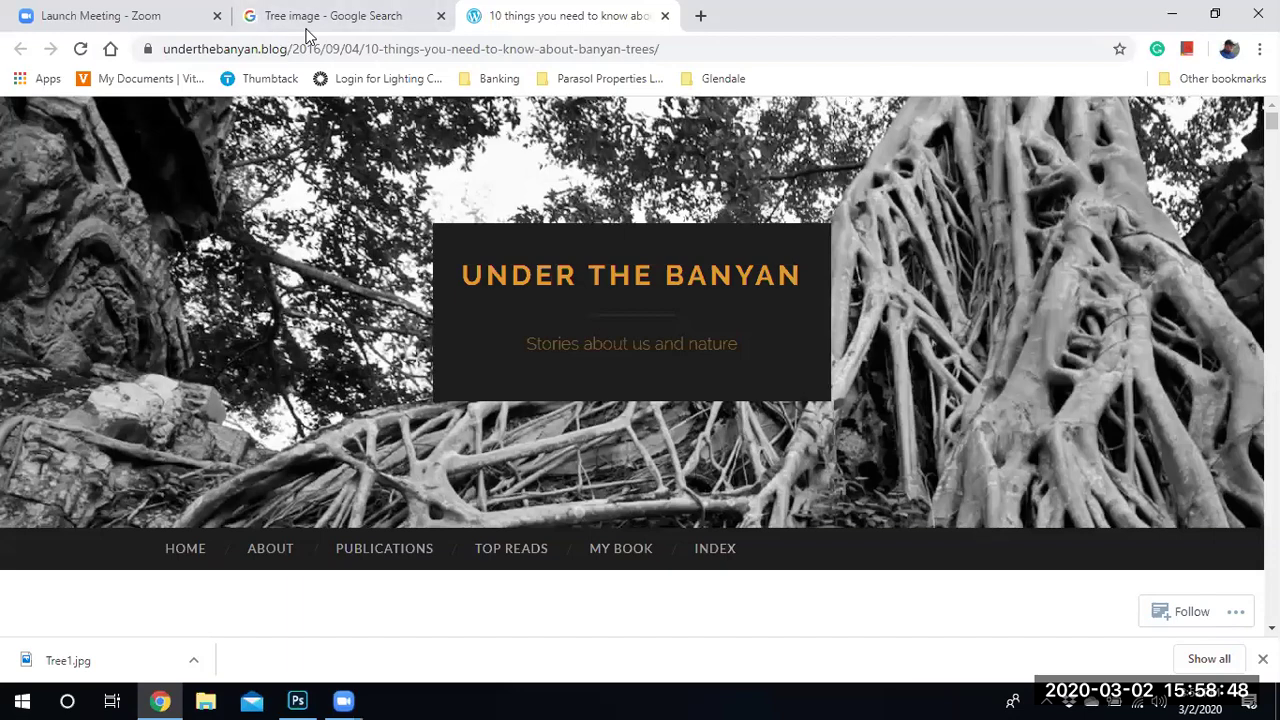
Step: Close the banyan article's separate window and scroll further through the results
drag(560, 15, 253, 35)
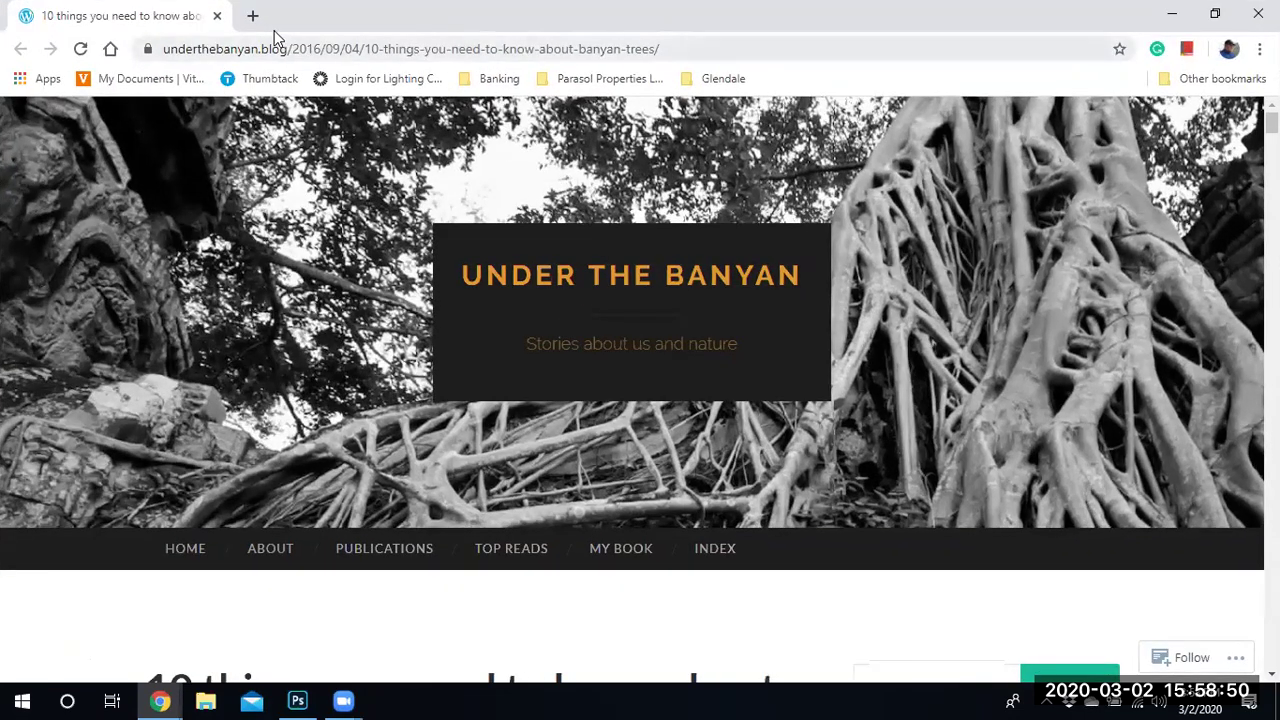
click(217, 15)
scroll(433, 260, down, 2)
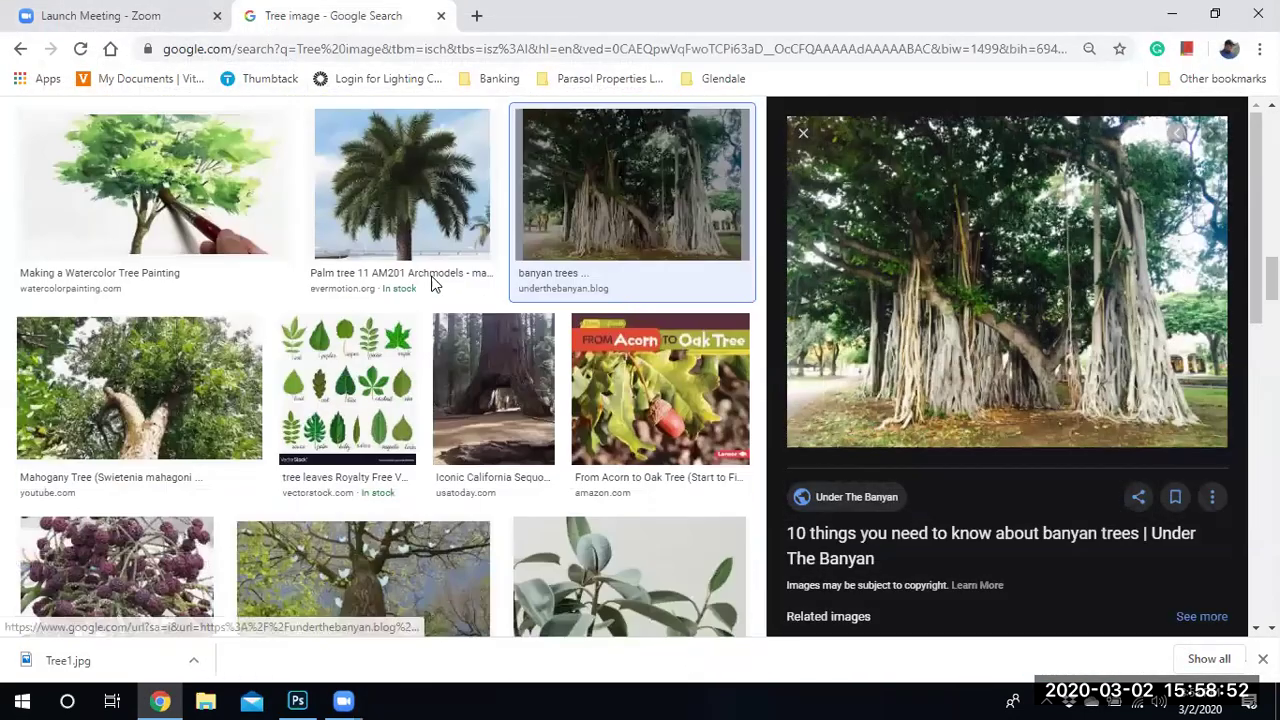
scroll(432, 282, down, 5)
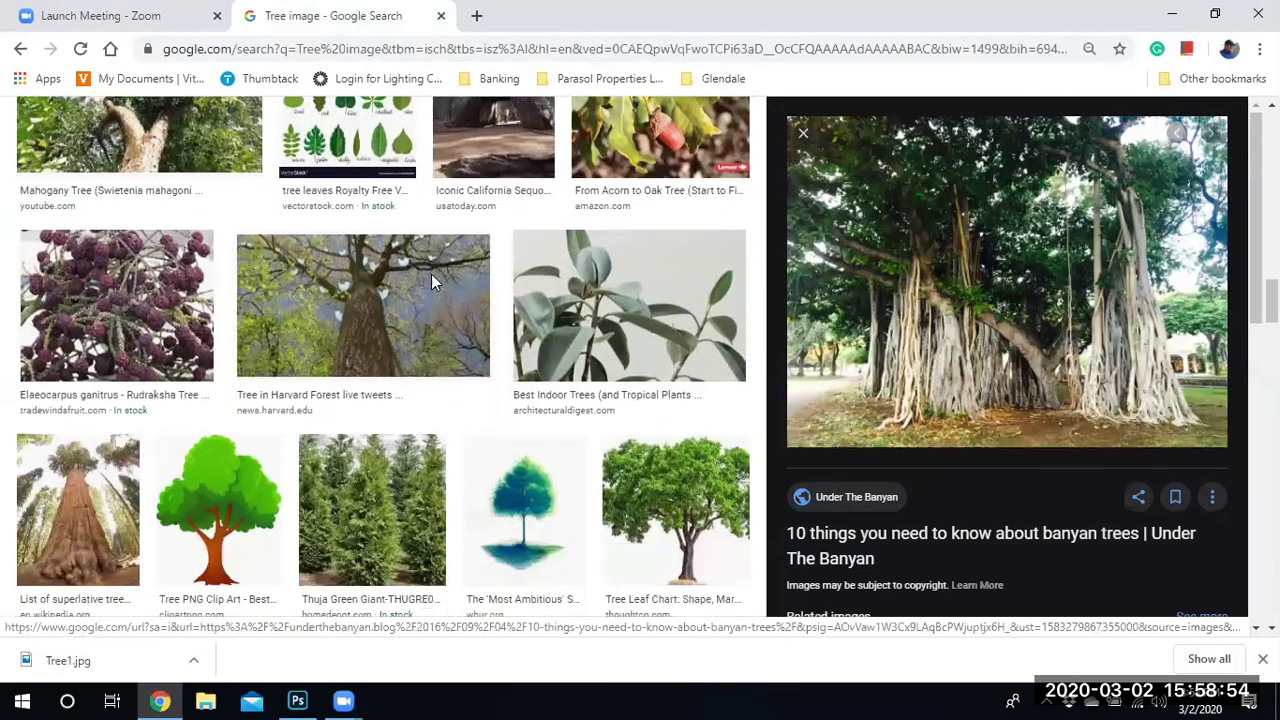
scroll(430, 290, down, 2)
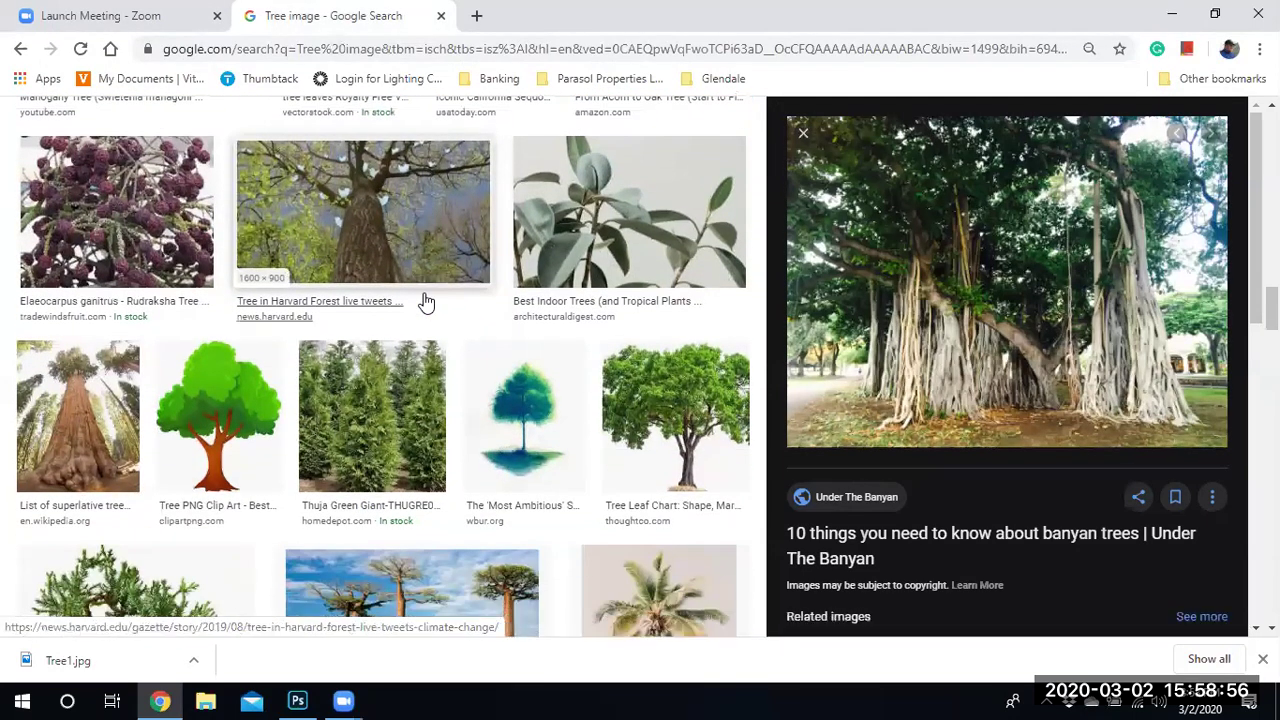
scroll(425, 302, down, 9)
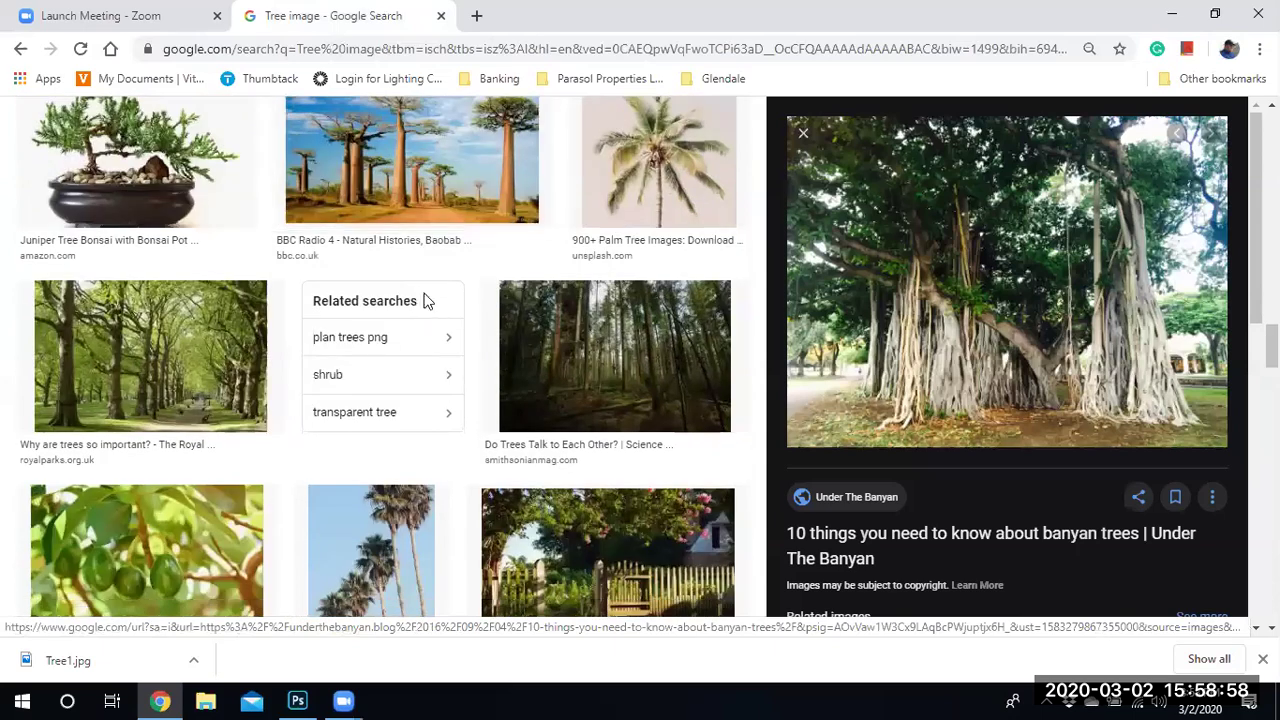
Step: Preview the forest and Santa Cruz palm images, briefly visiting and closing the Sentinel article
click(617, 333)
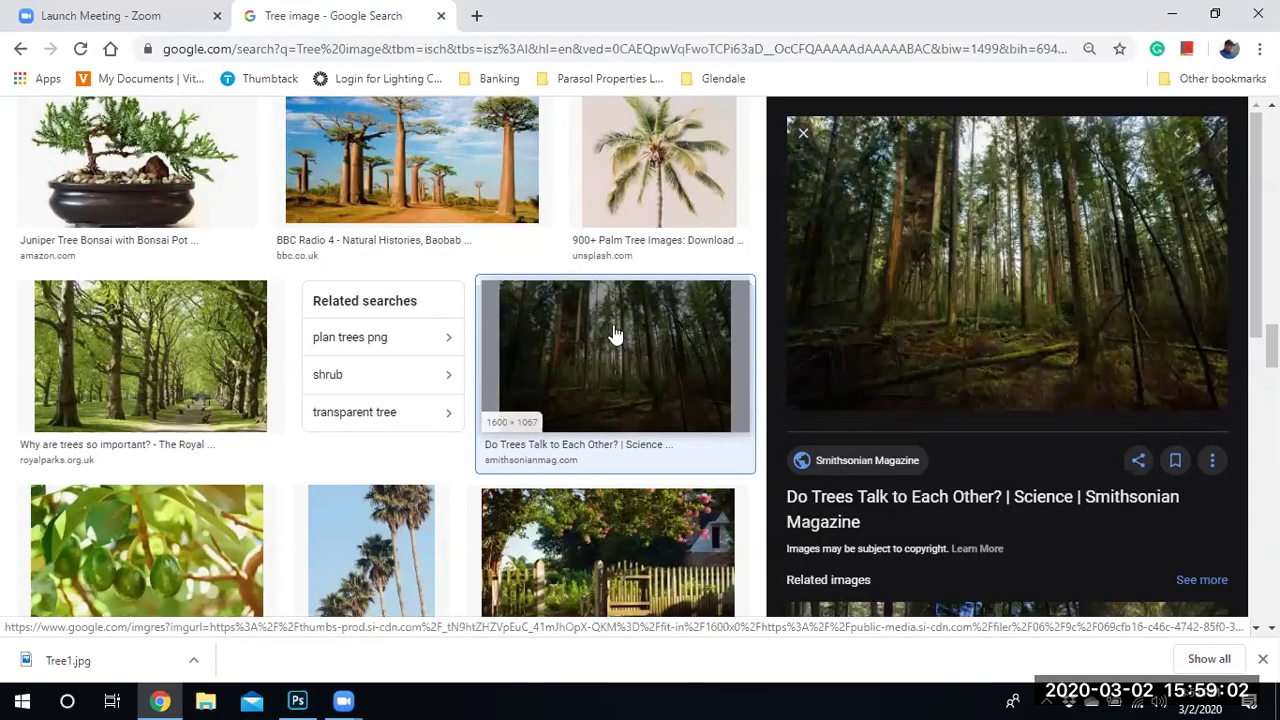
scroll(314, 386, down, 4)
scroll(314, 386, down, 1)
click(380, 322)
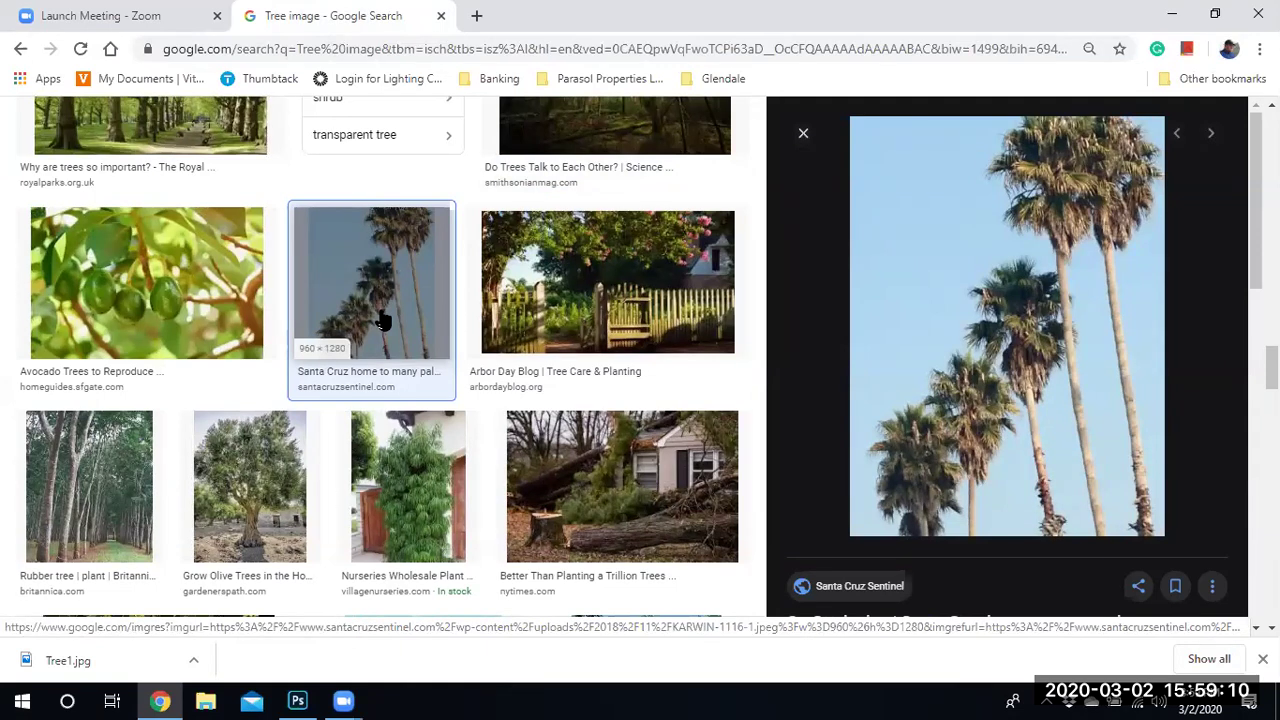
click(1007, 347)
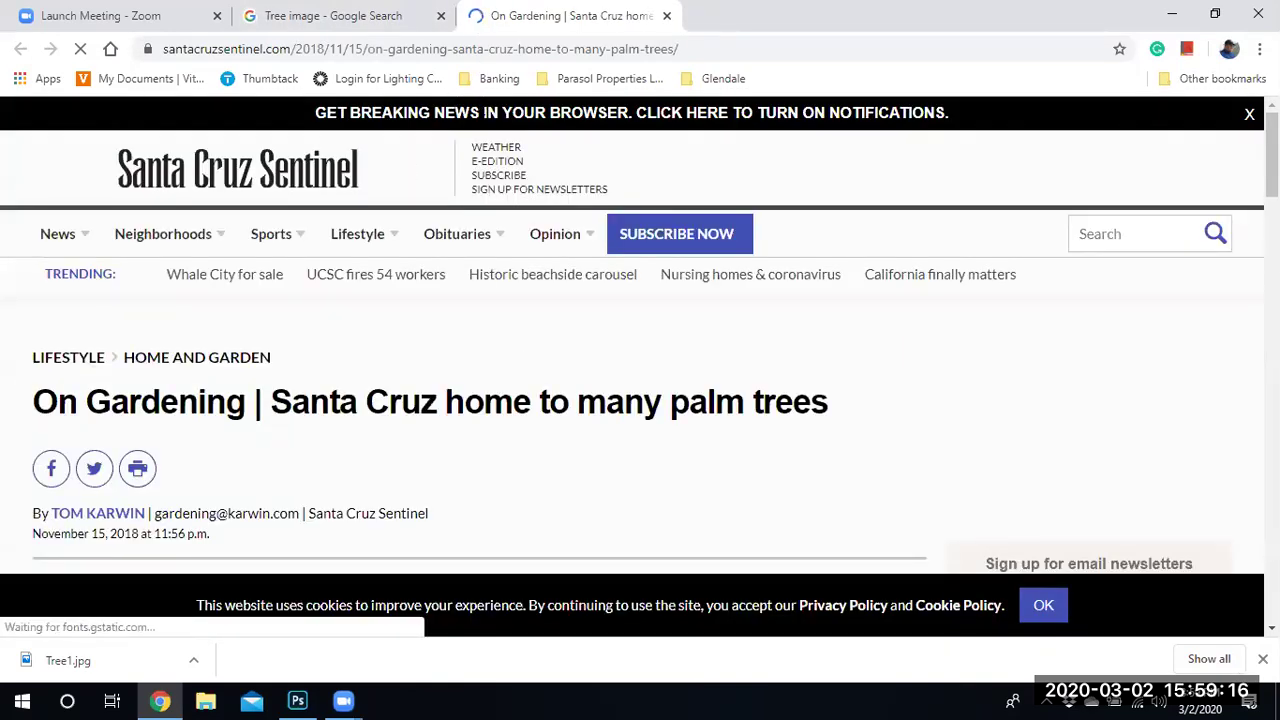
scroll(1071, 108, down, 5)
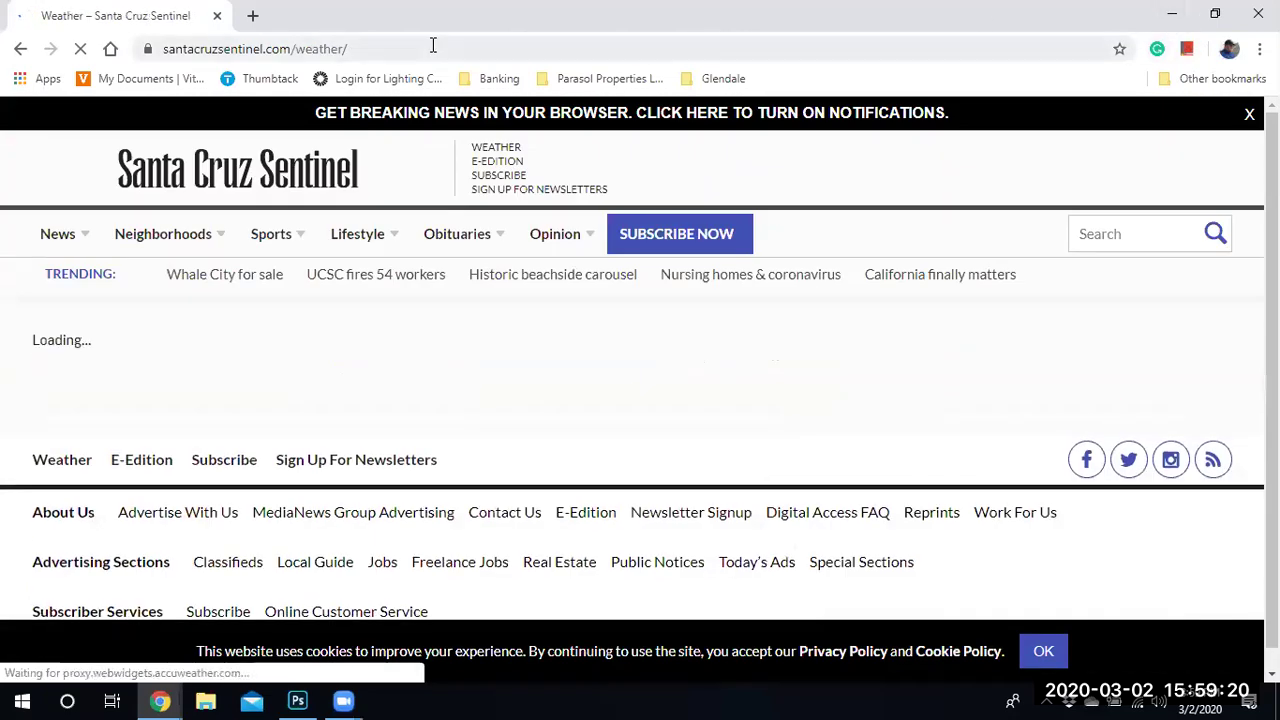
click(217, 16)
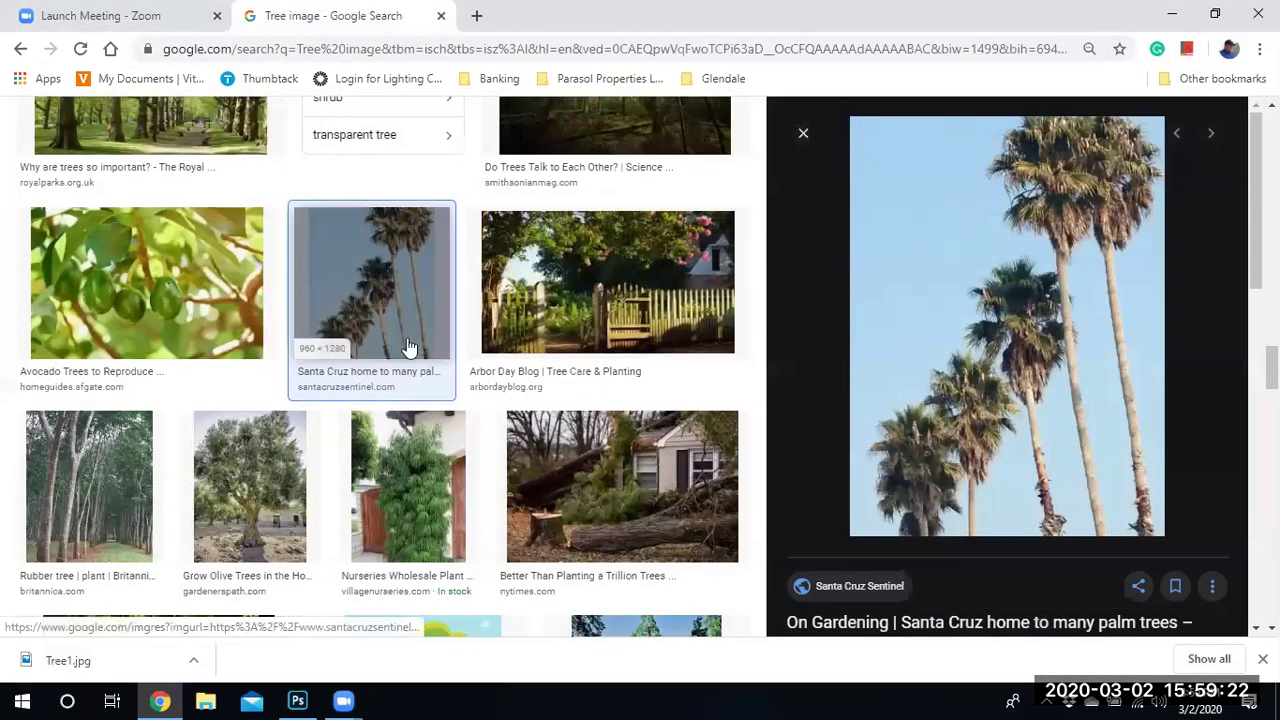
Step: Preview the Red Dead Redemption 2 lone-tree image and open its Polygon article
scroll(410, 296, down, 4)
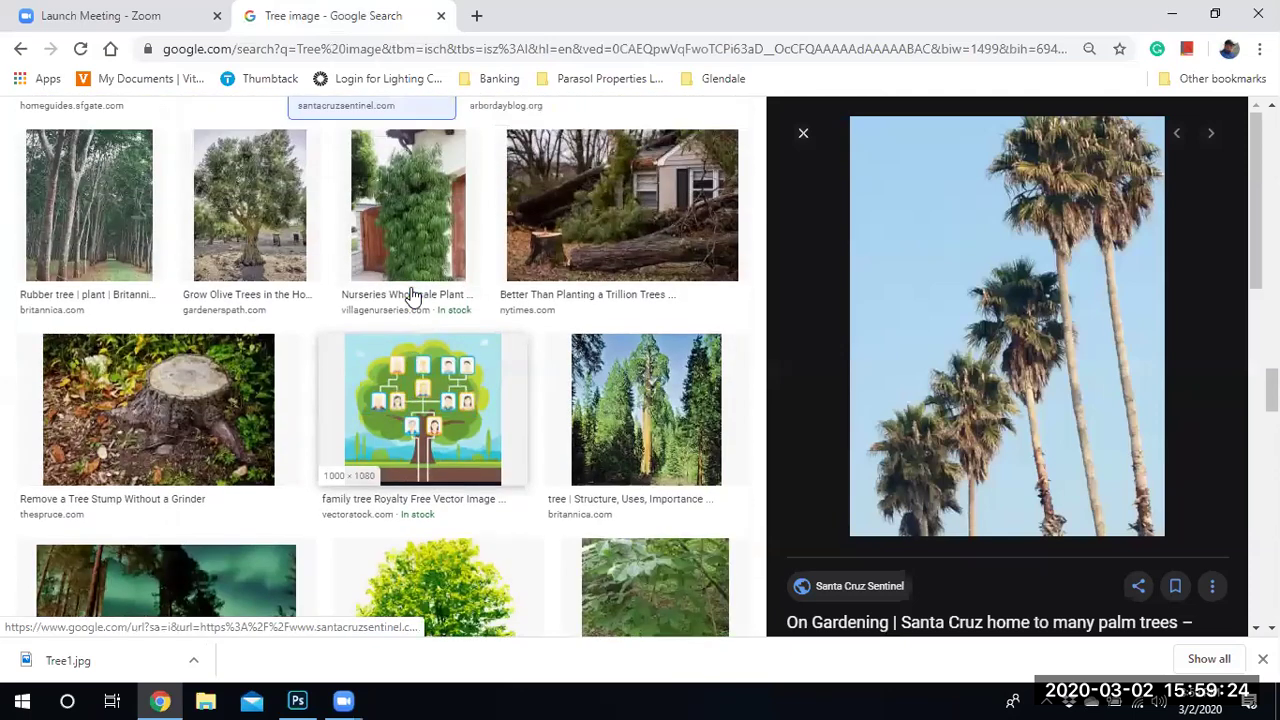
scroll(563, 251, down, 1)
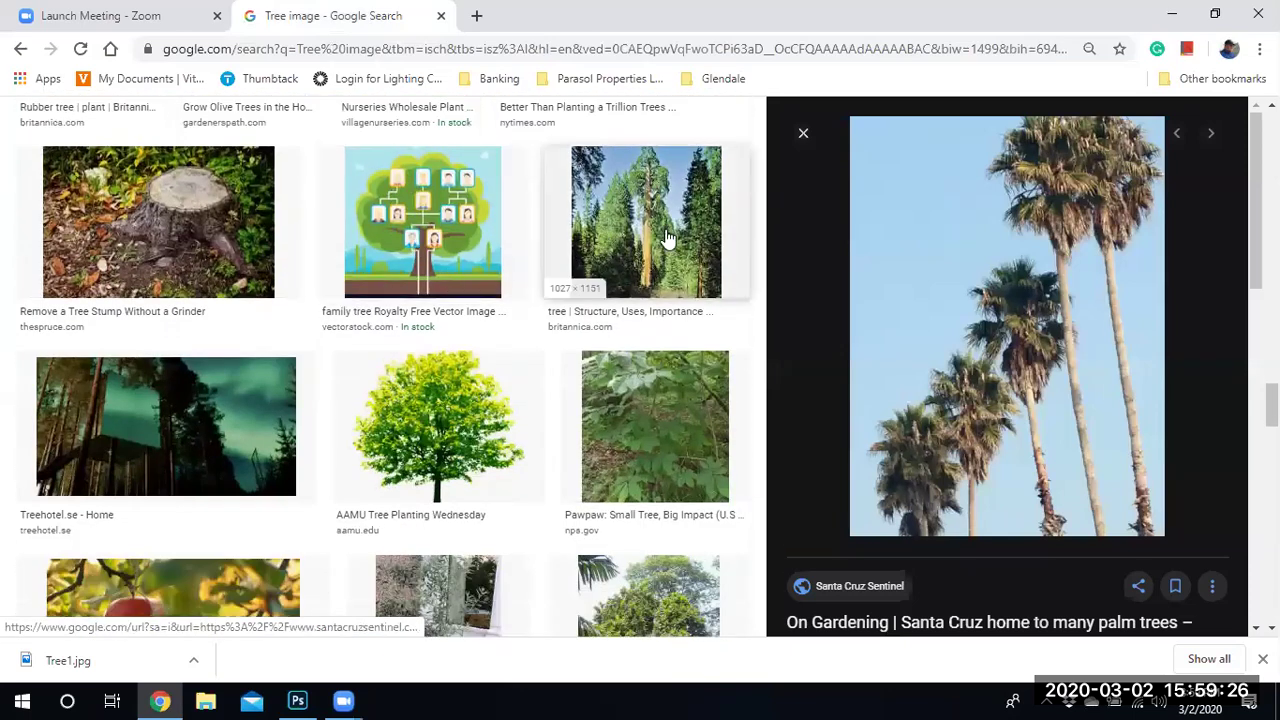
scroll(668, 238, down, 8)
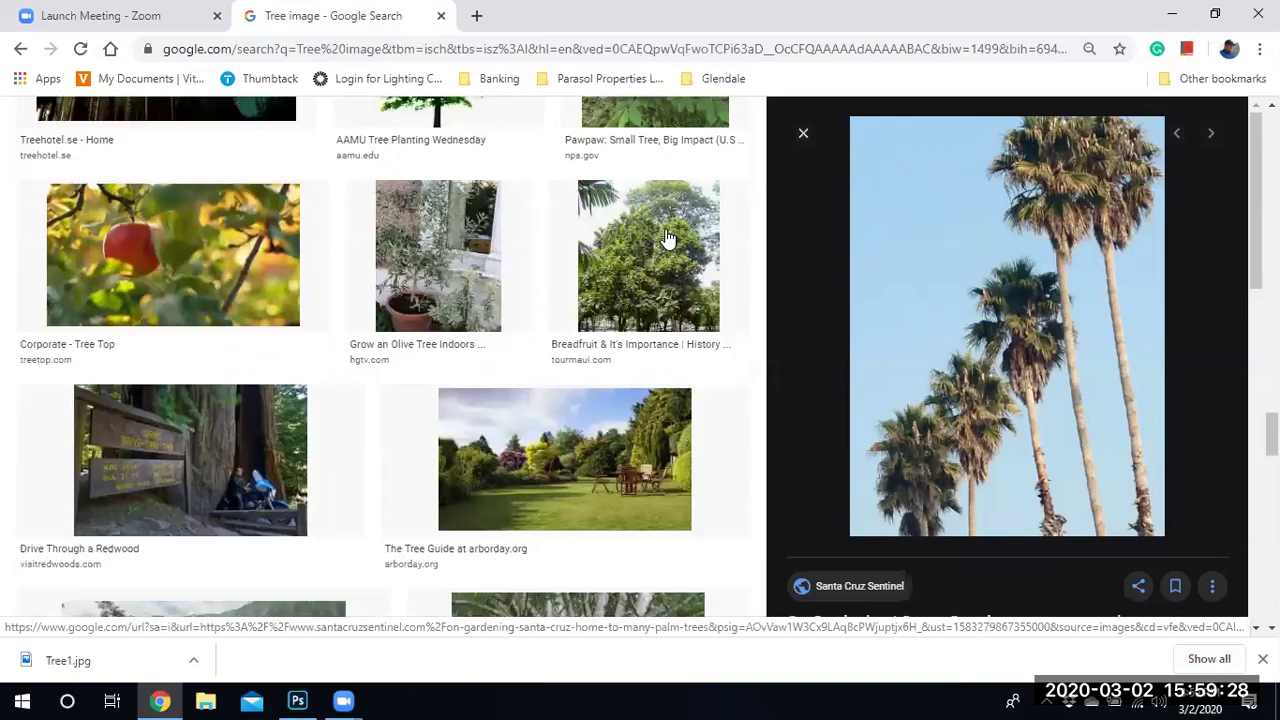
scroll(668, 238, down, 9)
scroll(668, 238, down, 4)
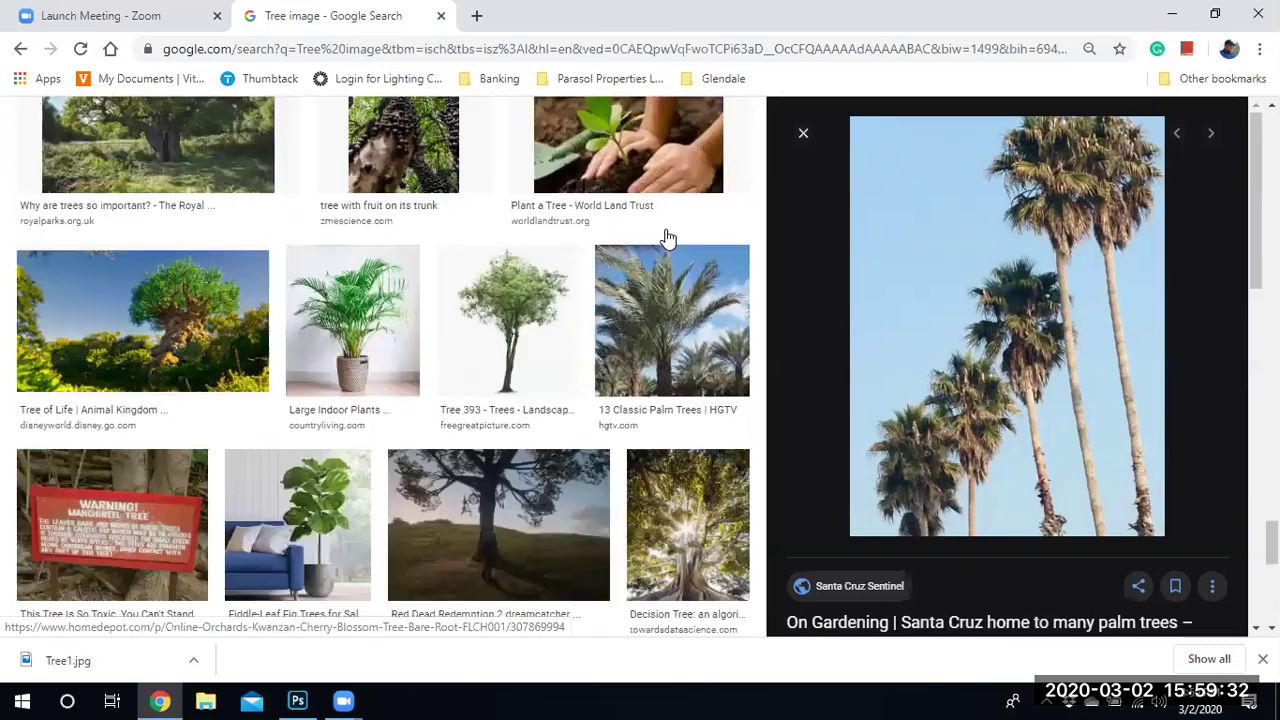
click(665, 250)
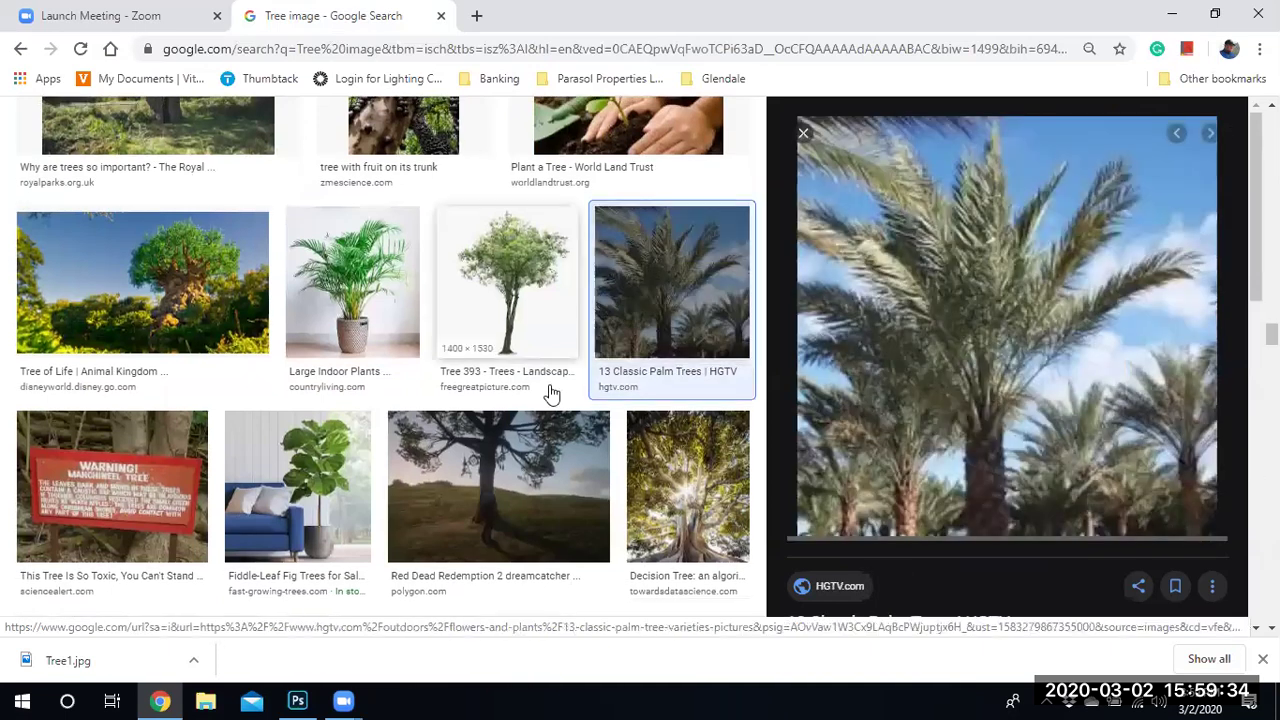
click(547, 450)
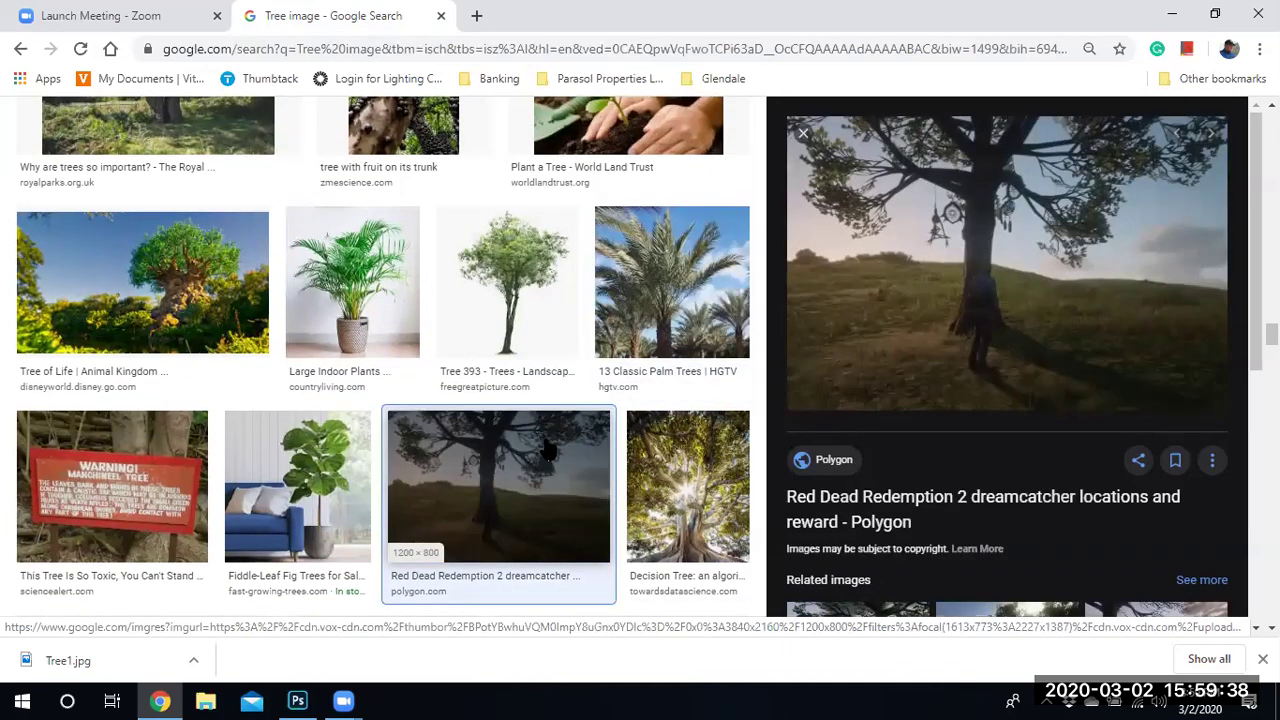
click(932, 313)
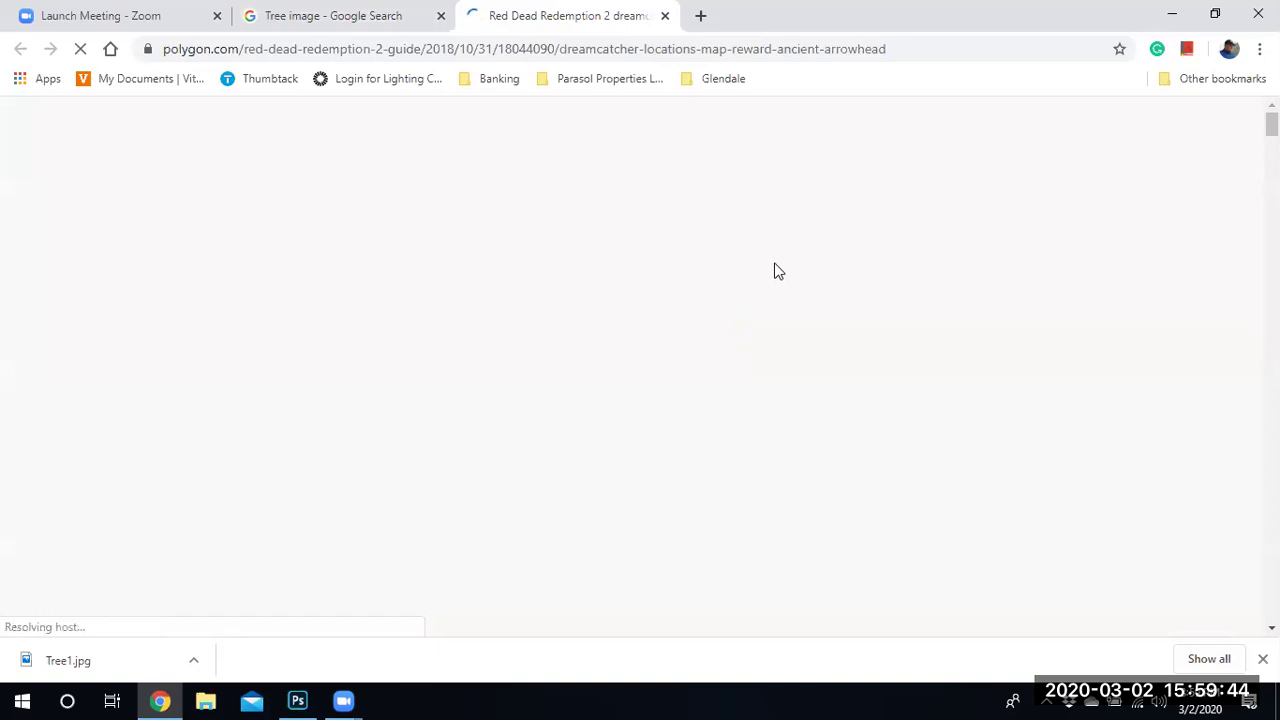
Step: Save the article's tree-on-a-hill image to the Desktop as Tree 2.webp
scroll(766, 280, down, 6)
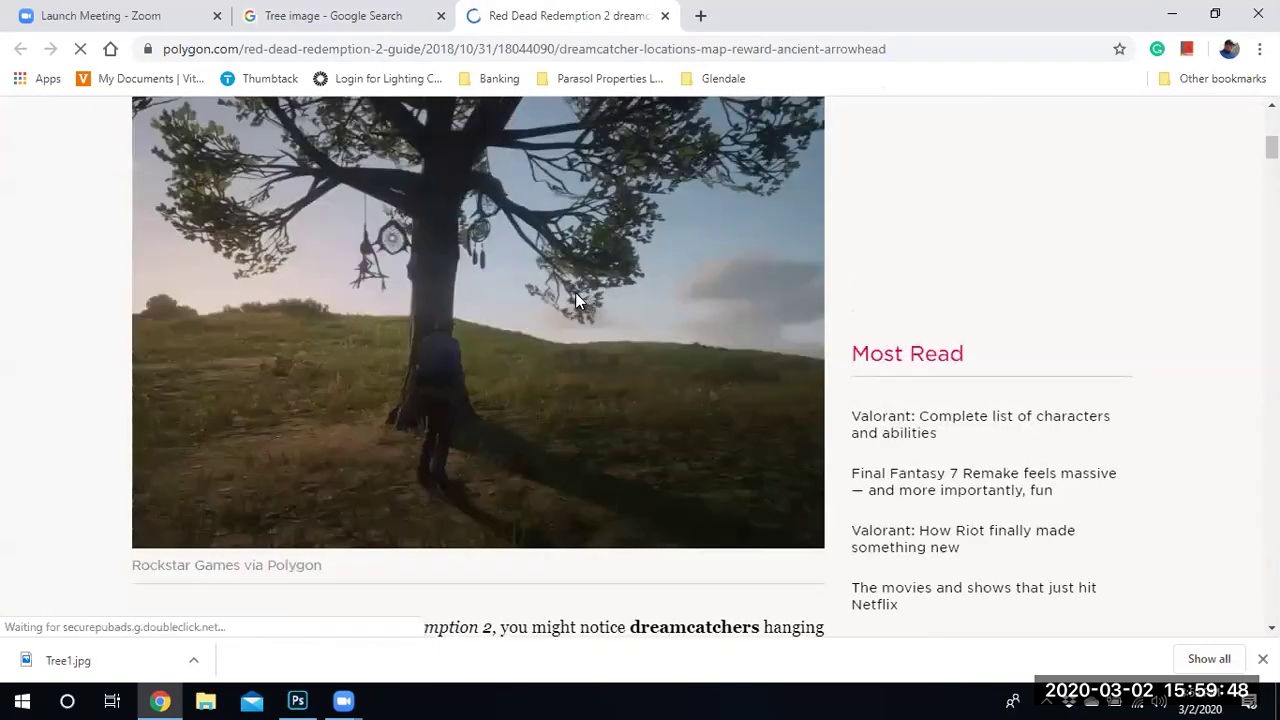
right_click(575, 292)
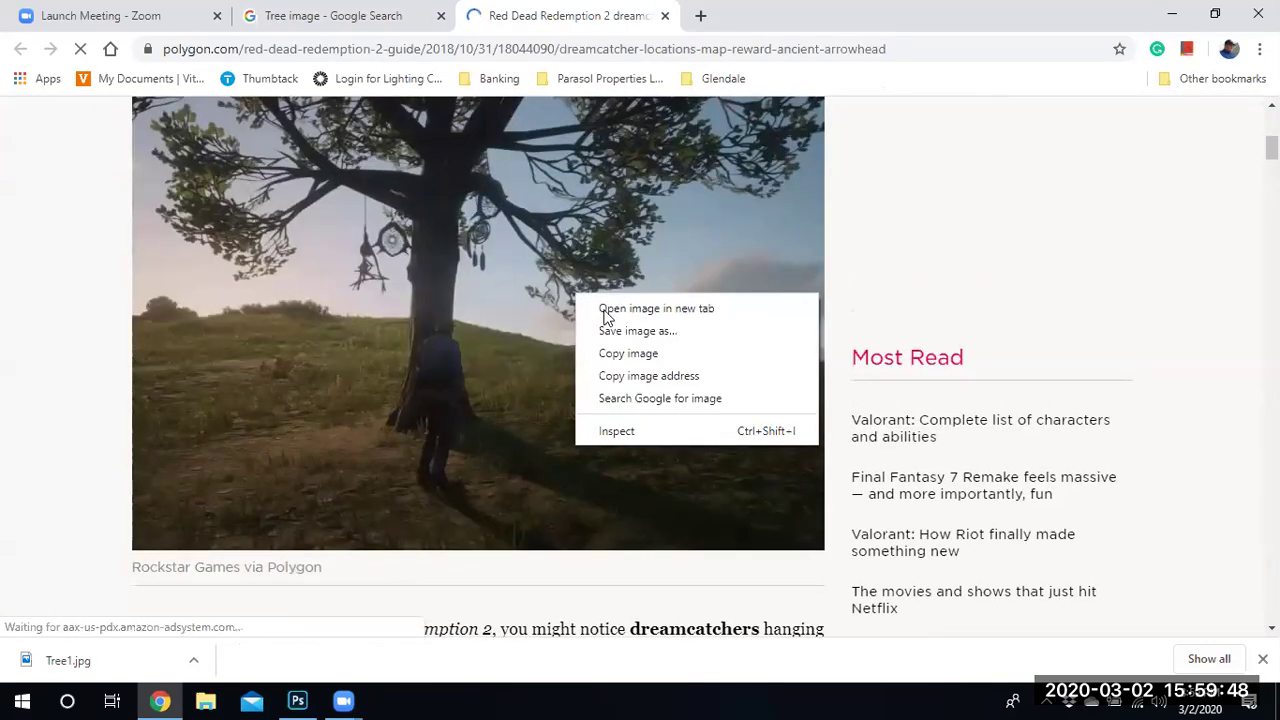
click(632, 333)
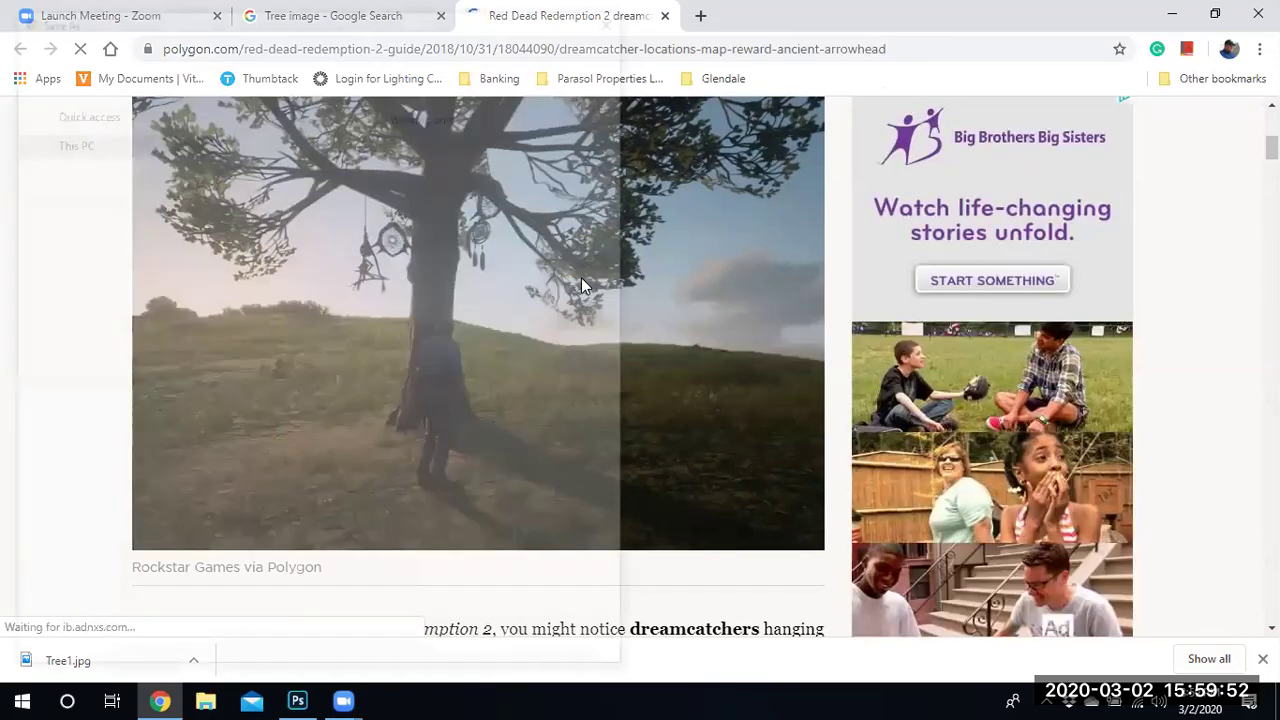
text(Tree 2)
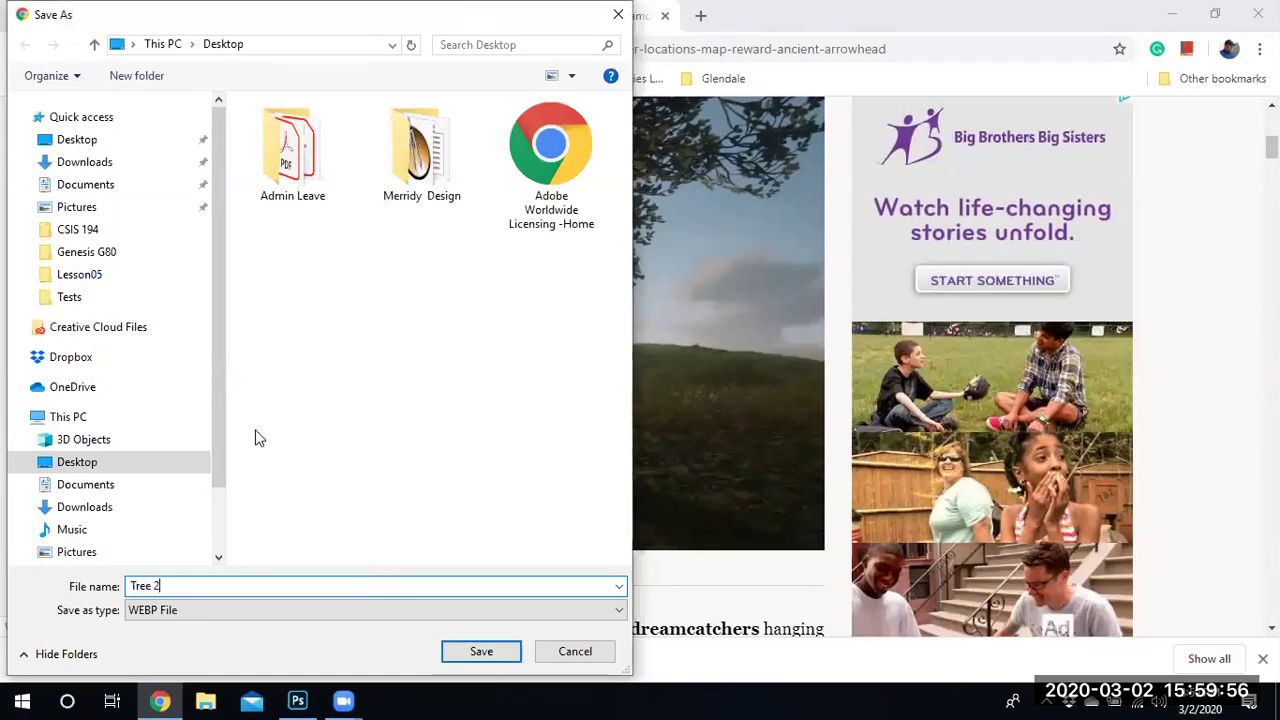
click(498, 651)
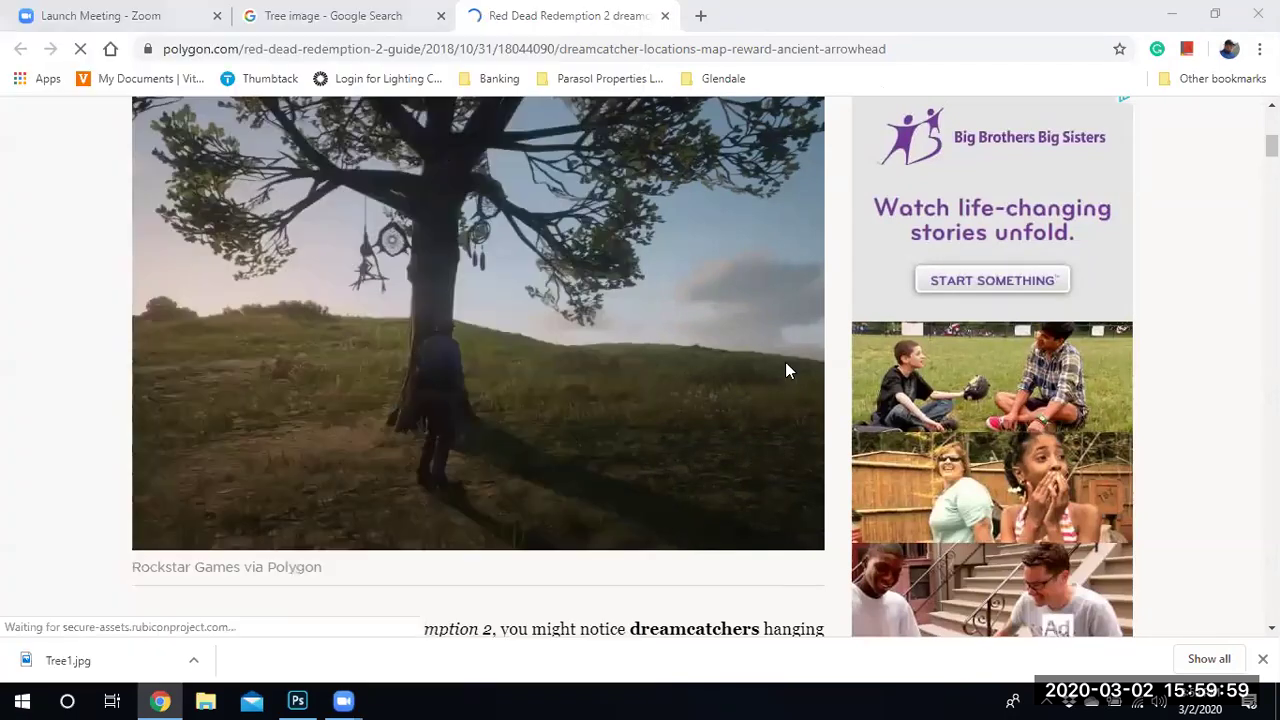
Step: Minimize Chrome and open Tree1.jpg from the Desktop in Photoshop
click(1169, 14)
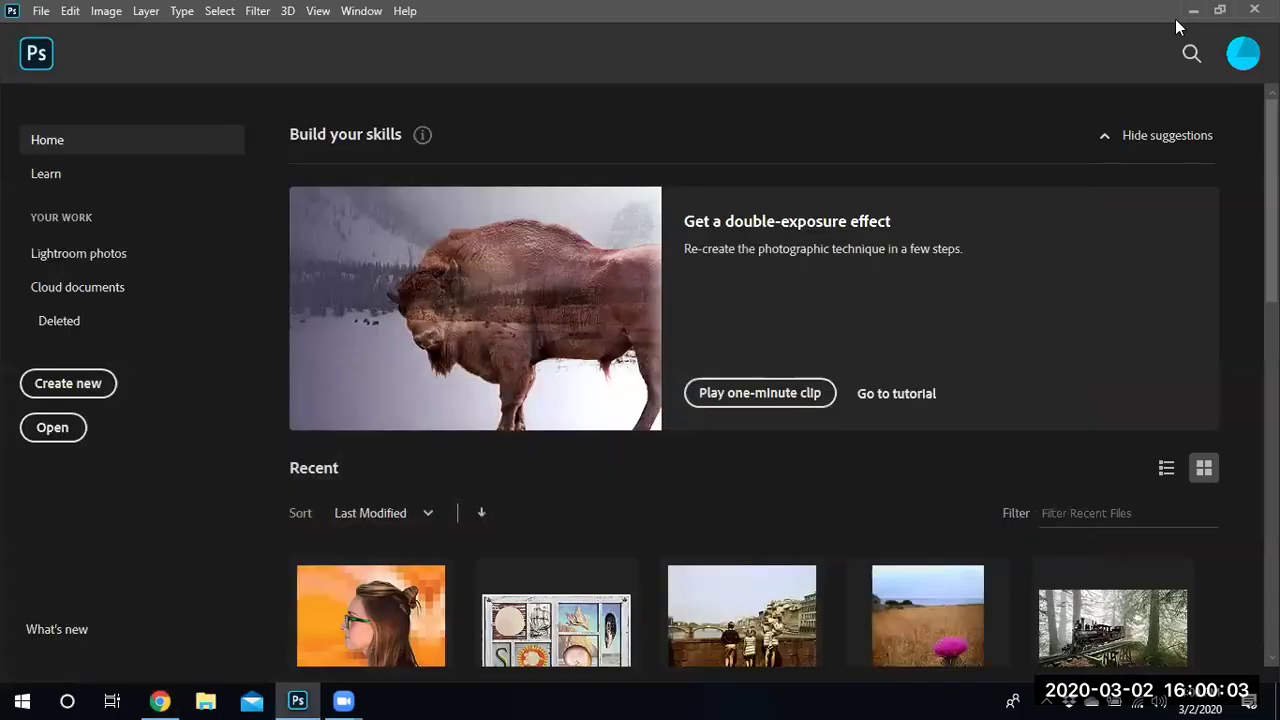
click(41, 11)
click(62, 47)
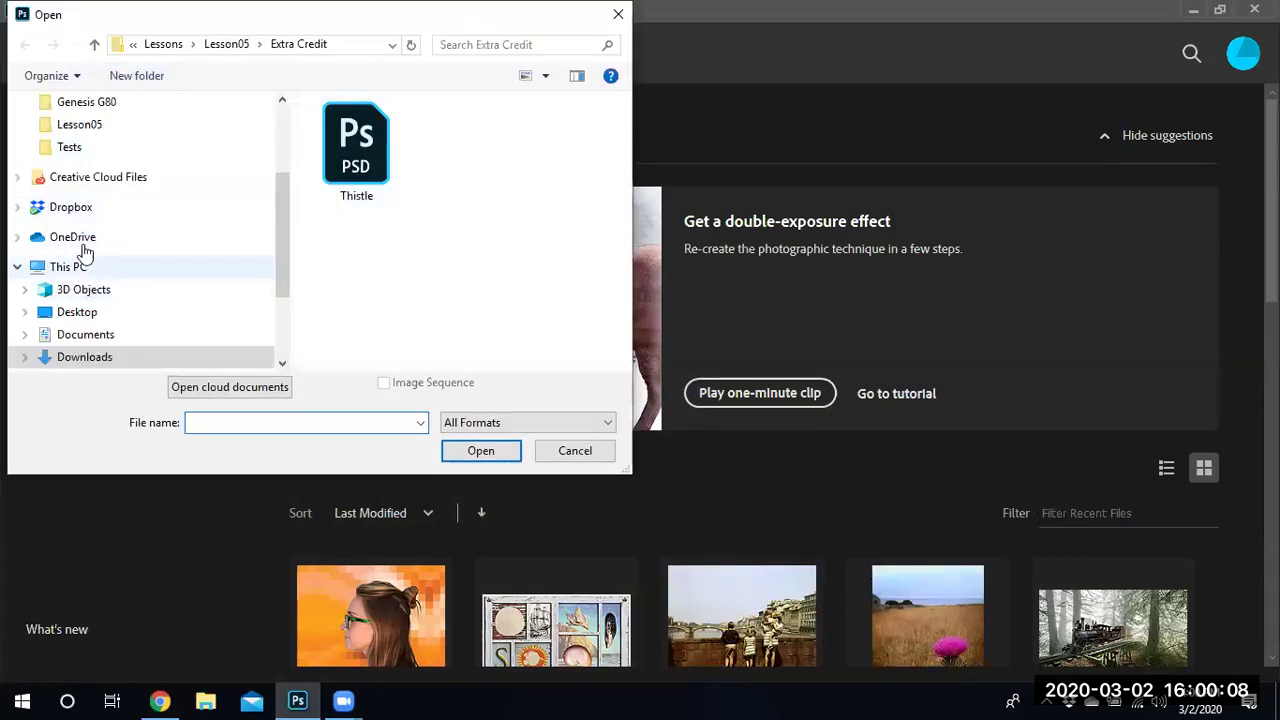
click(80, 312)
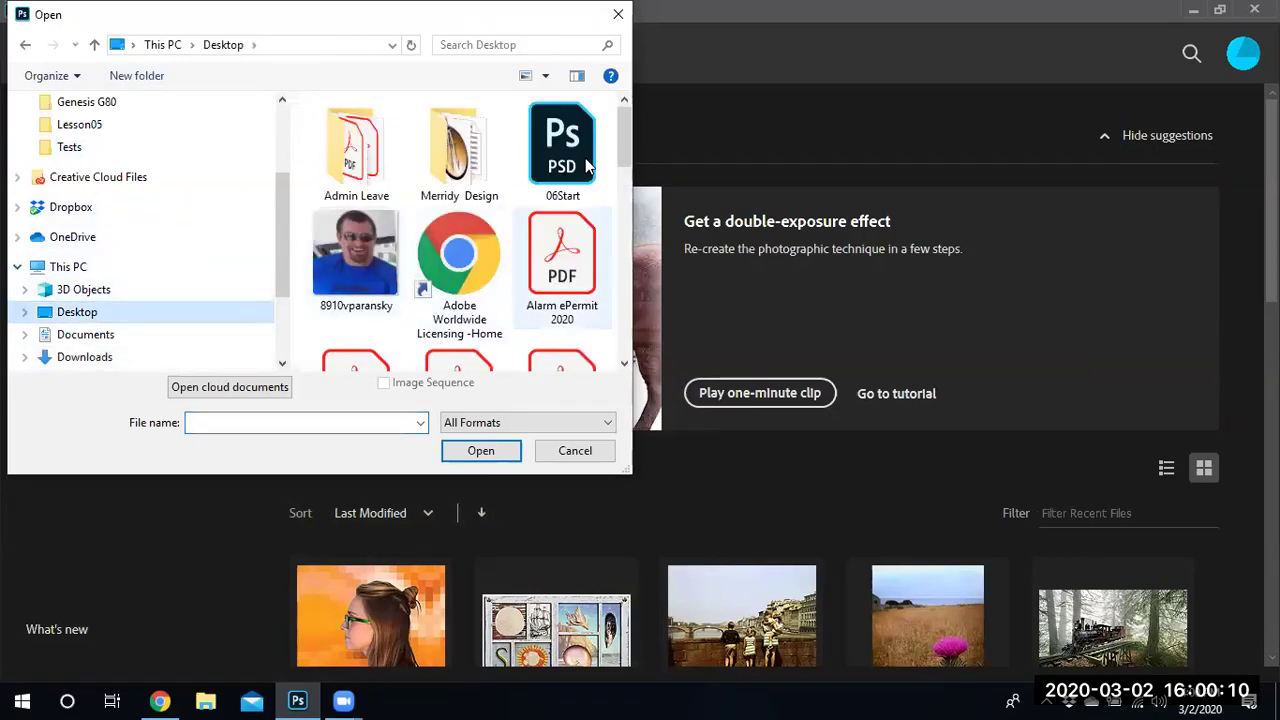
drag(622, 140, 633, 345)
click(483, 350)
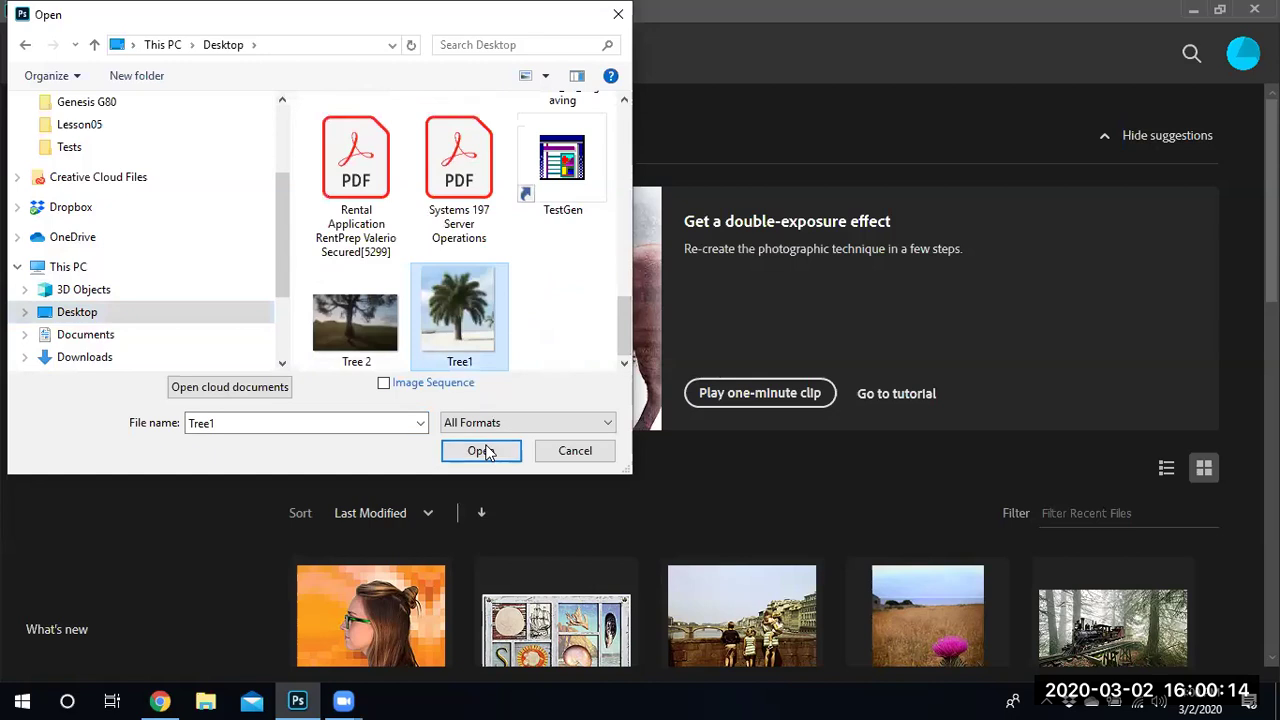
click(483, 451)
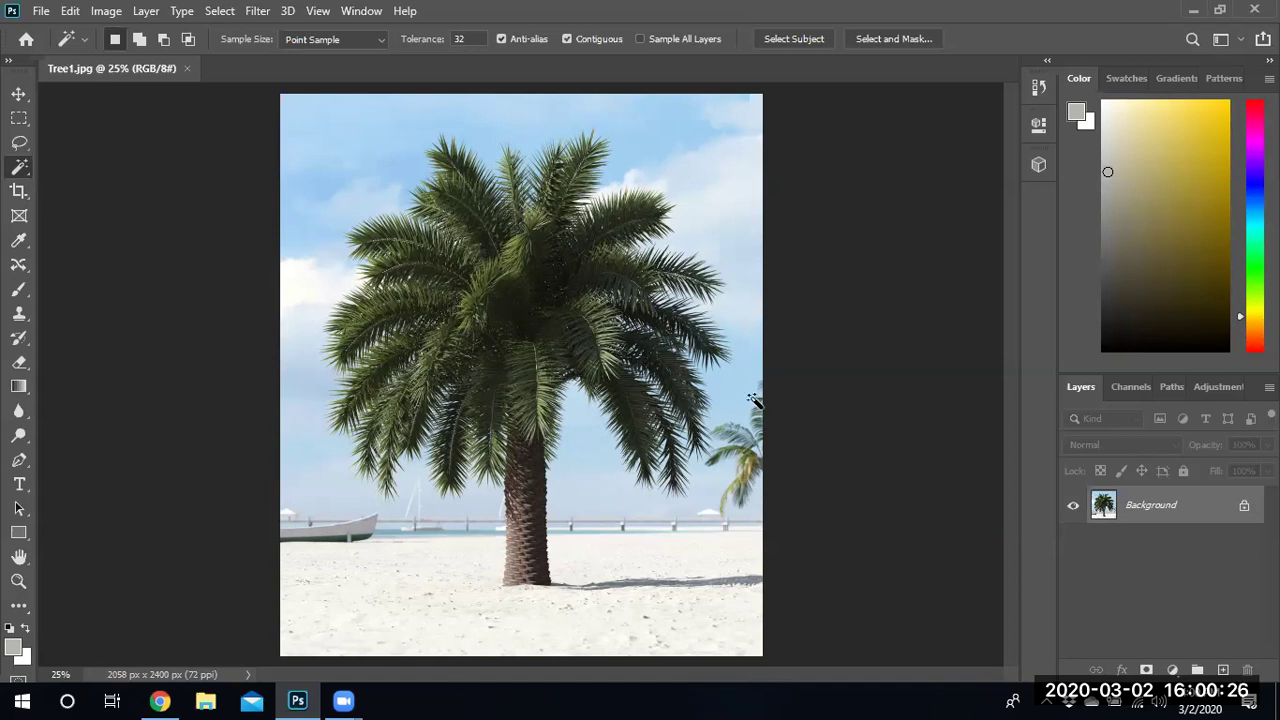
Step: Unlock the Background into Layer 0 and zoom to see the whole palm photo
click(1243, 506)
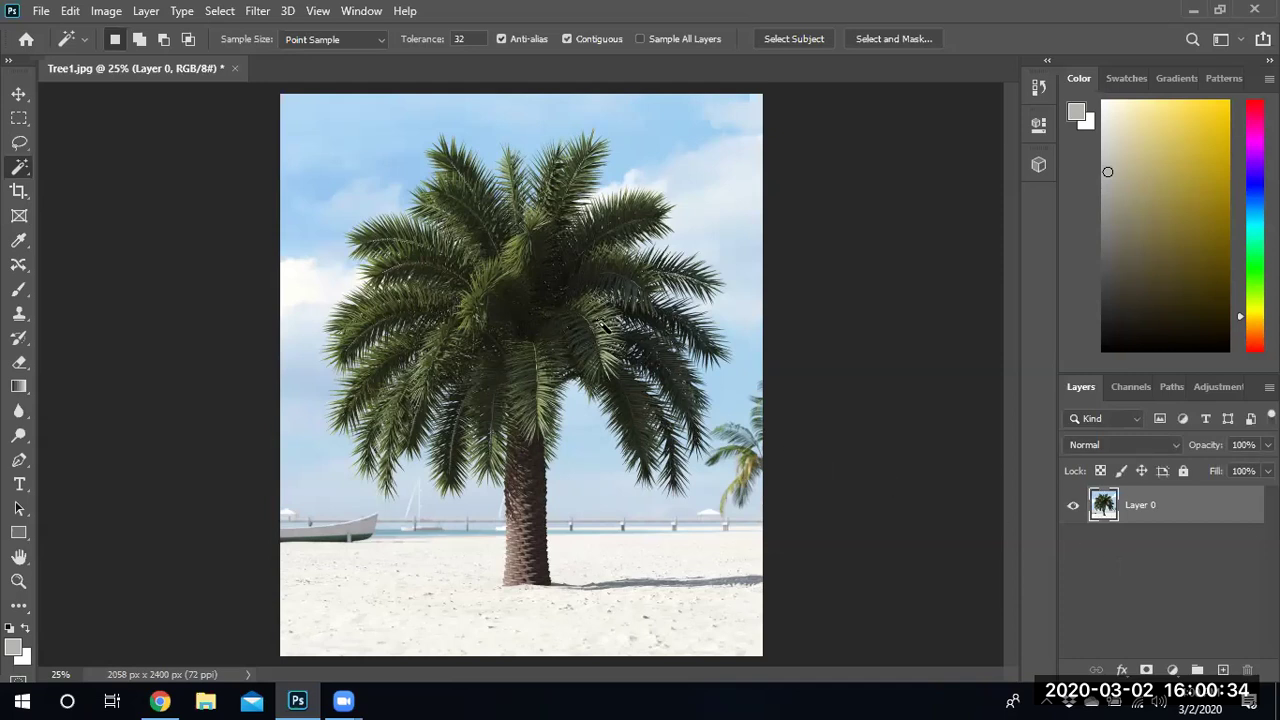
scroll(588, 300, up, 4)
scroll(596, 287, up, 3)
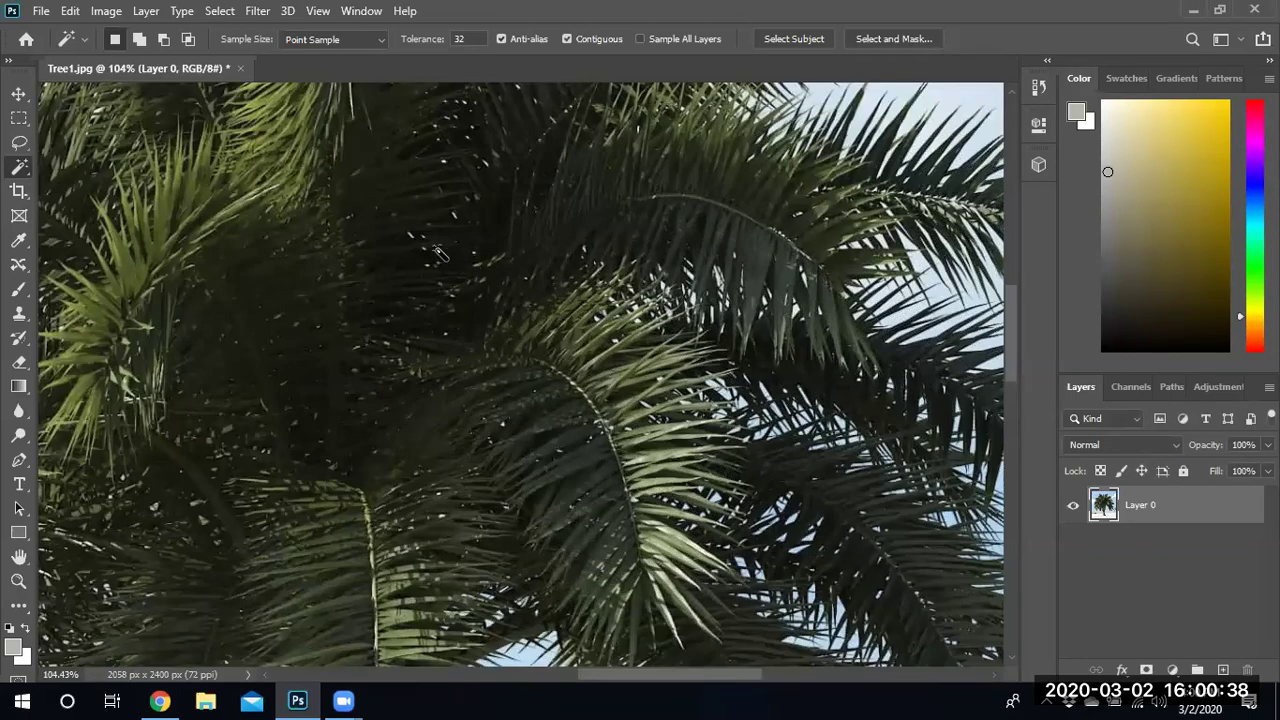
scroll(412, 288, down, 4)
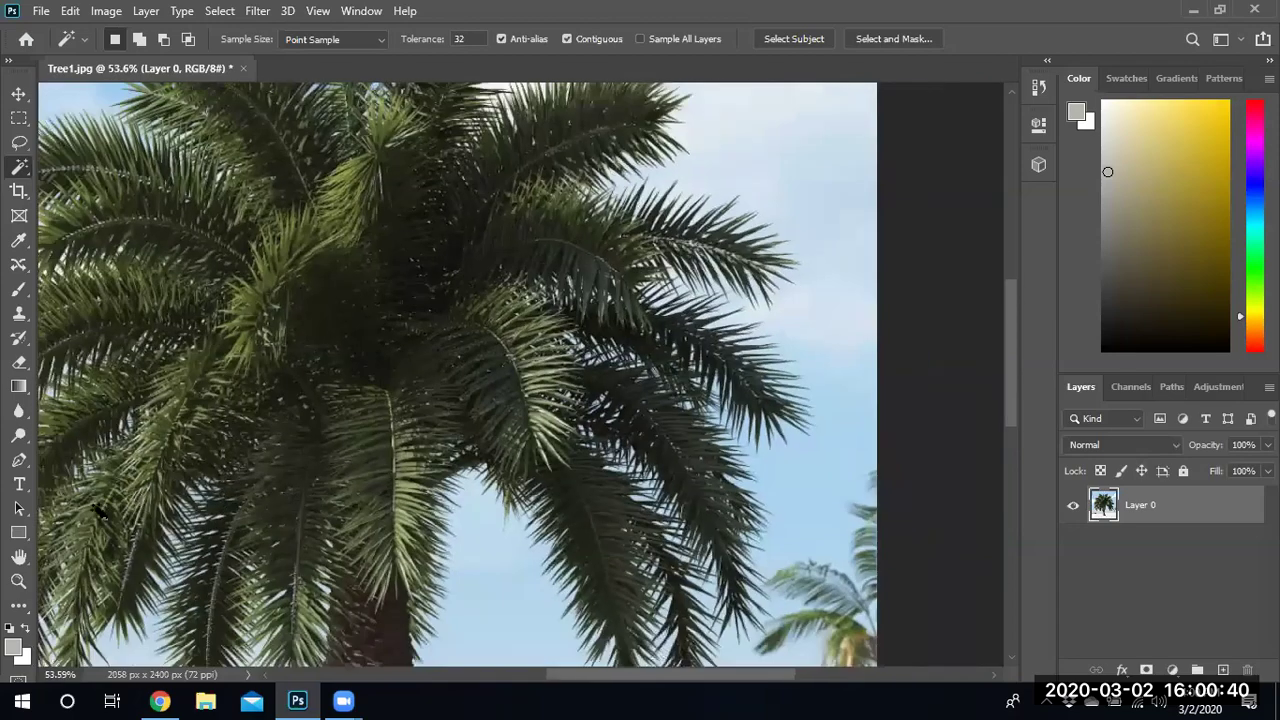
scroll(165, 560, up, 5)
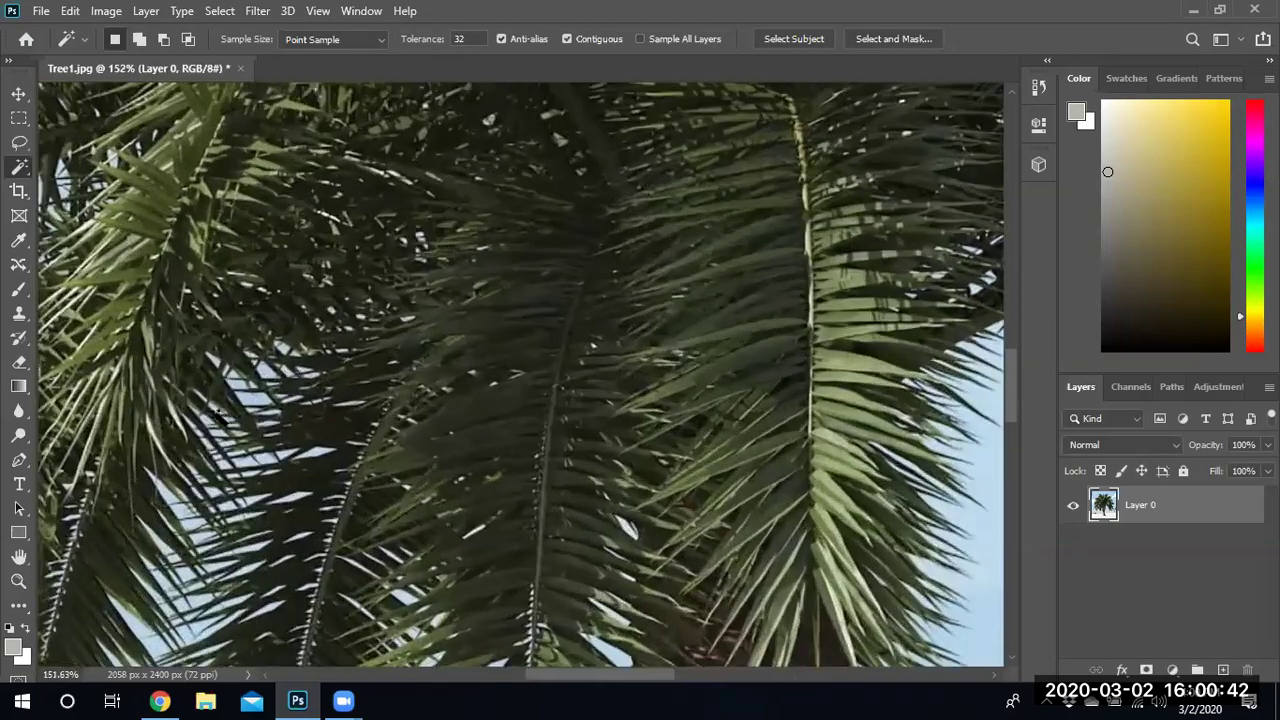
scroll(448, 266, down, 5)
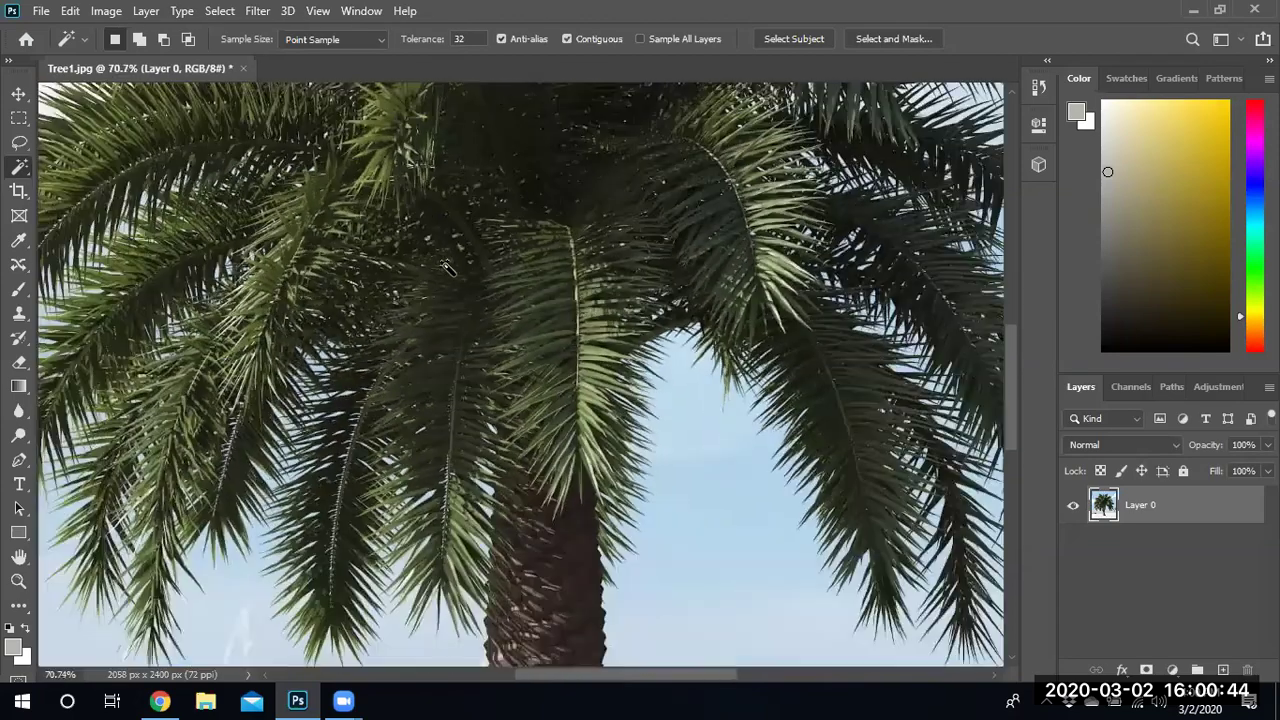
scroll(448, 266, up, 2)
scroll(448, 270, down, 1)
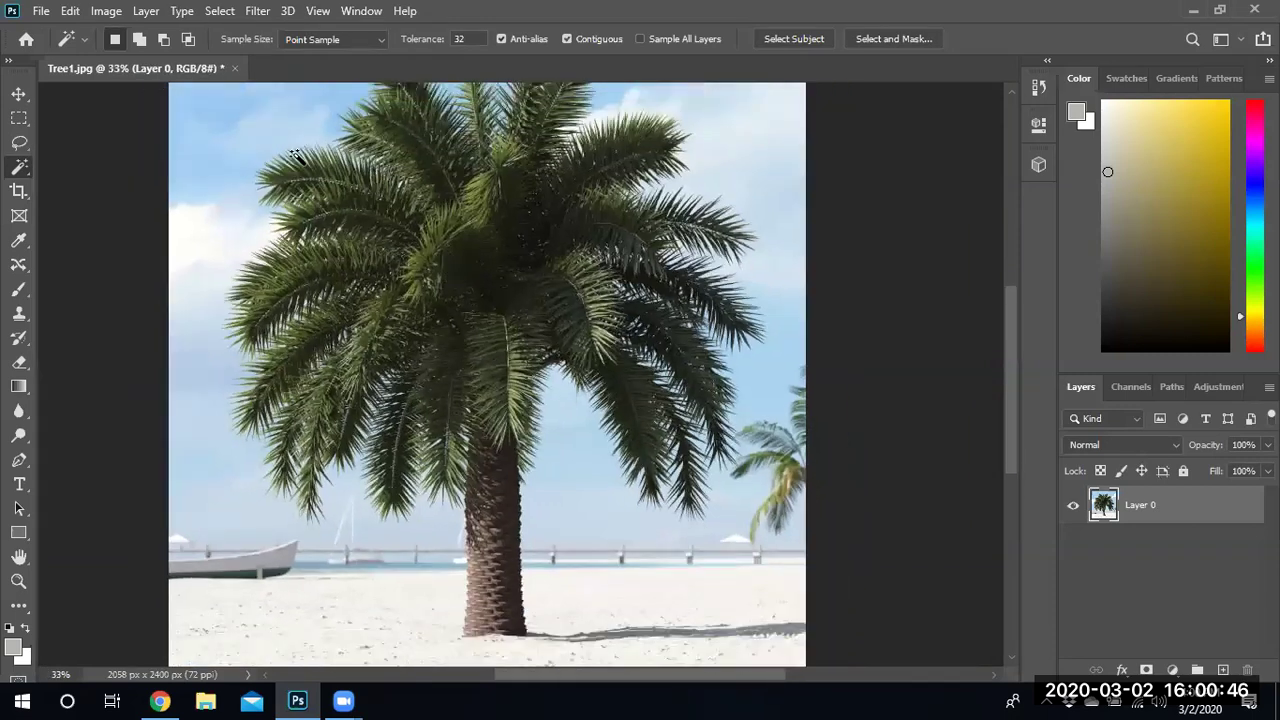
scroll(455, 298, up, 2)
scroll(455, 298, up, 1)
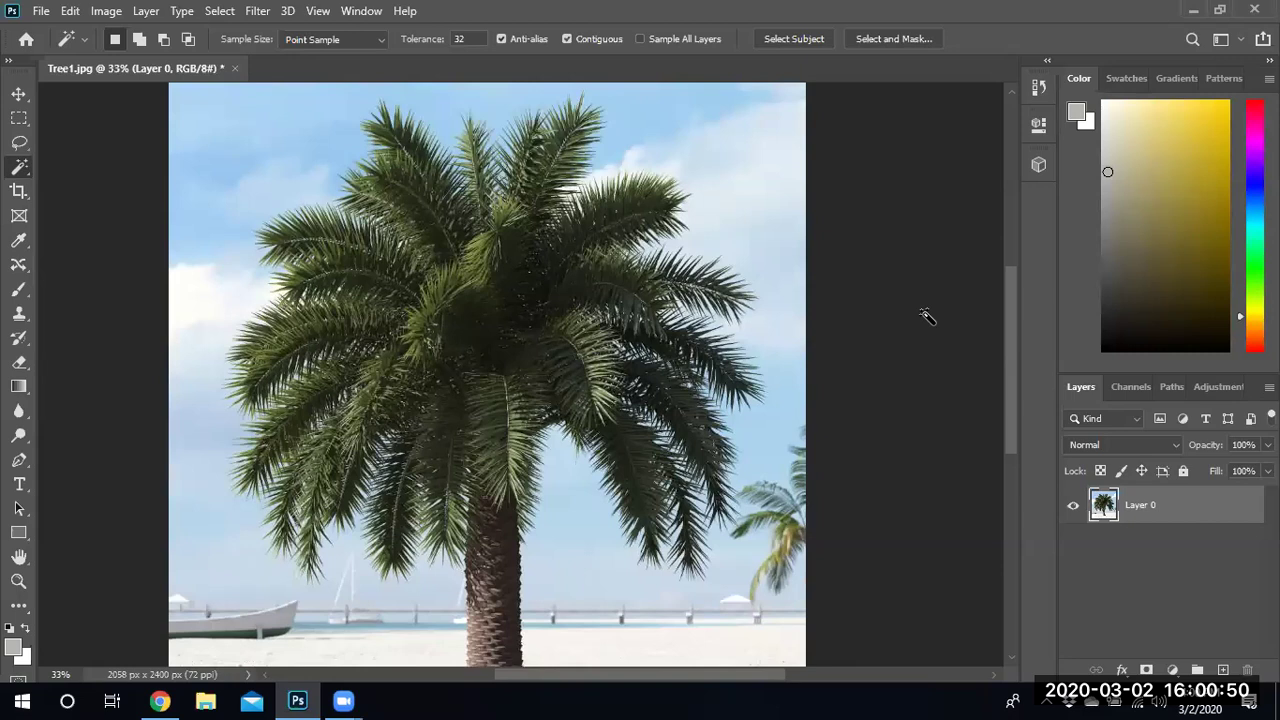
Step: In the Channels panel, view the Blue channel on its own
click(1128, 387)
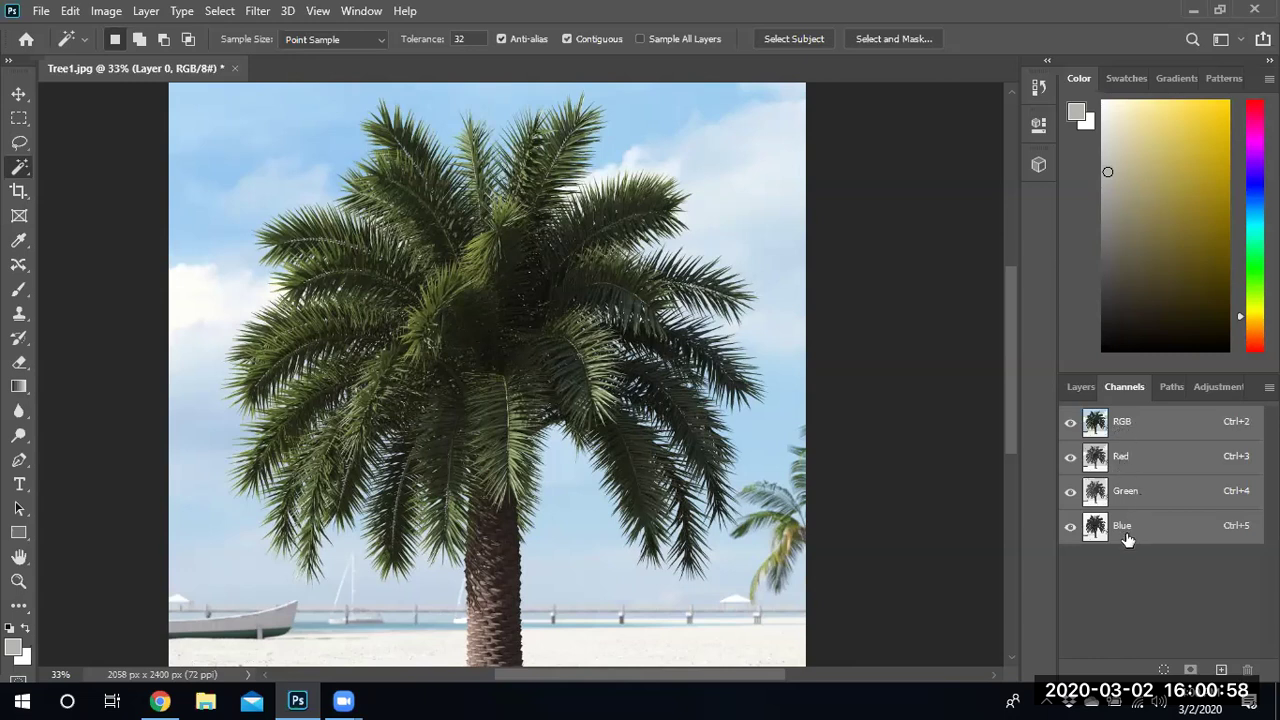
click(1070, 462)
click(1070, 495)
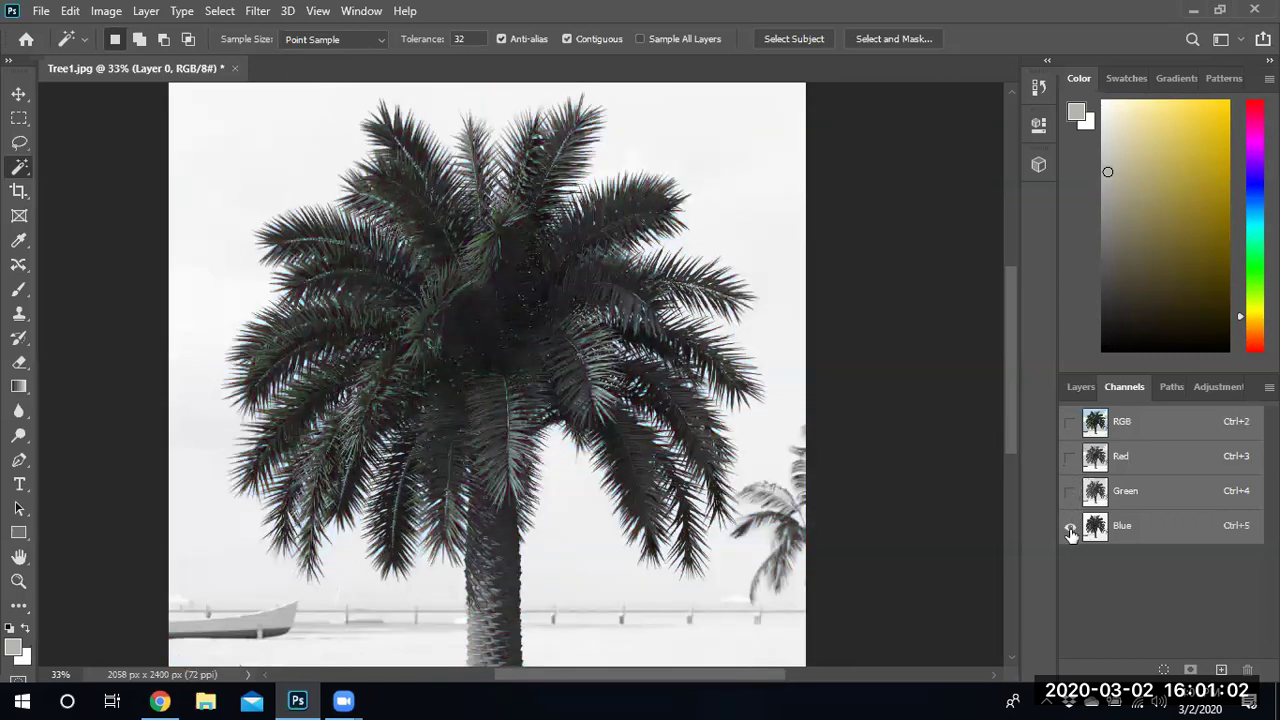
click(1142, 530)
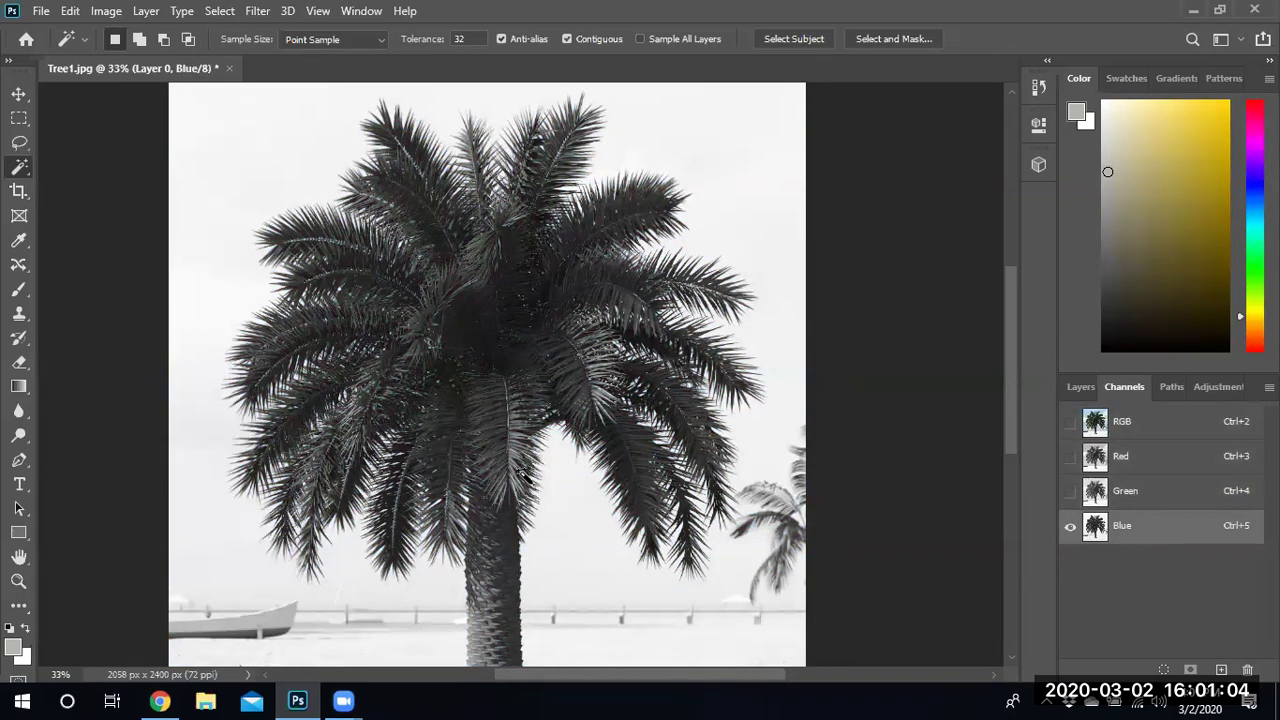
scroll(656, 422, down, 1)
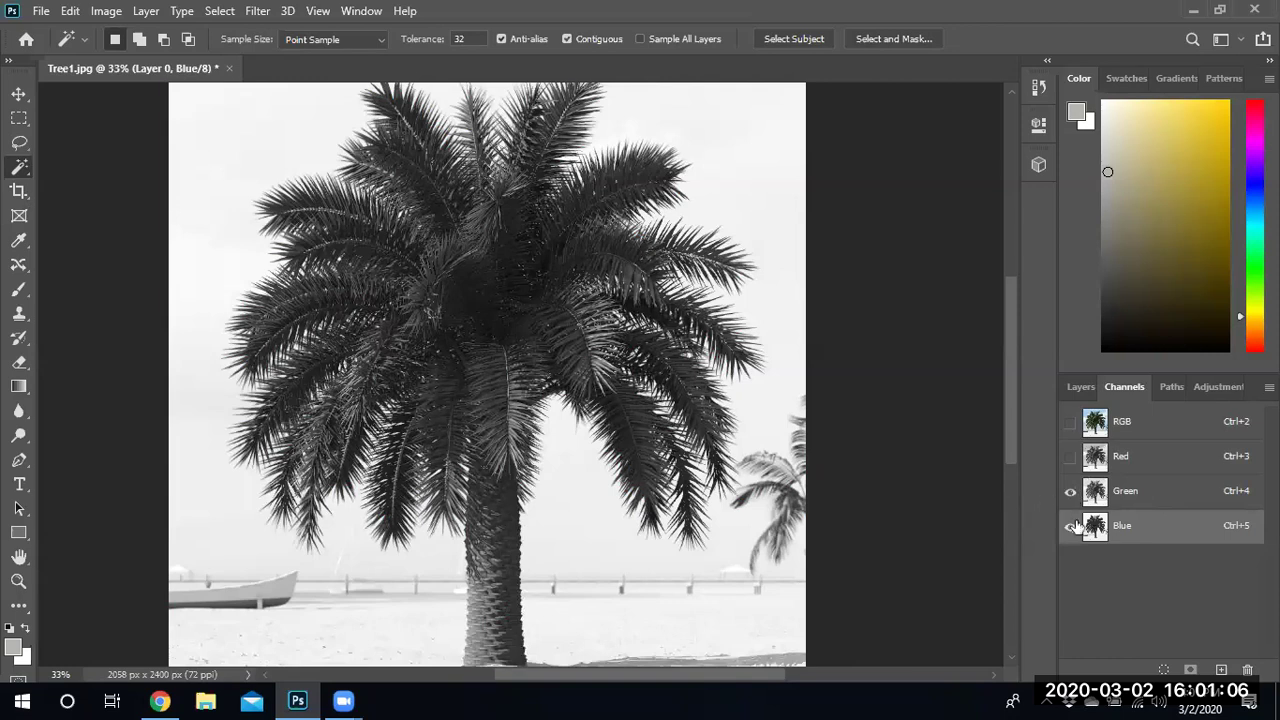
Step: Compare the Green channel alone, then leave only the Red channel visible
click(1071, 492)
click(1071, 526)
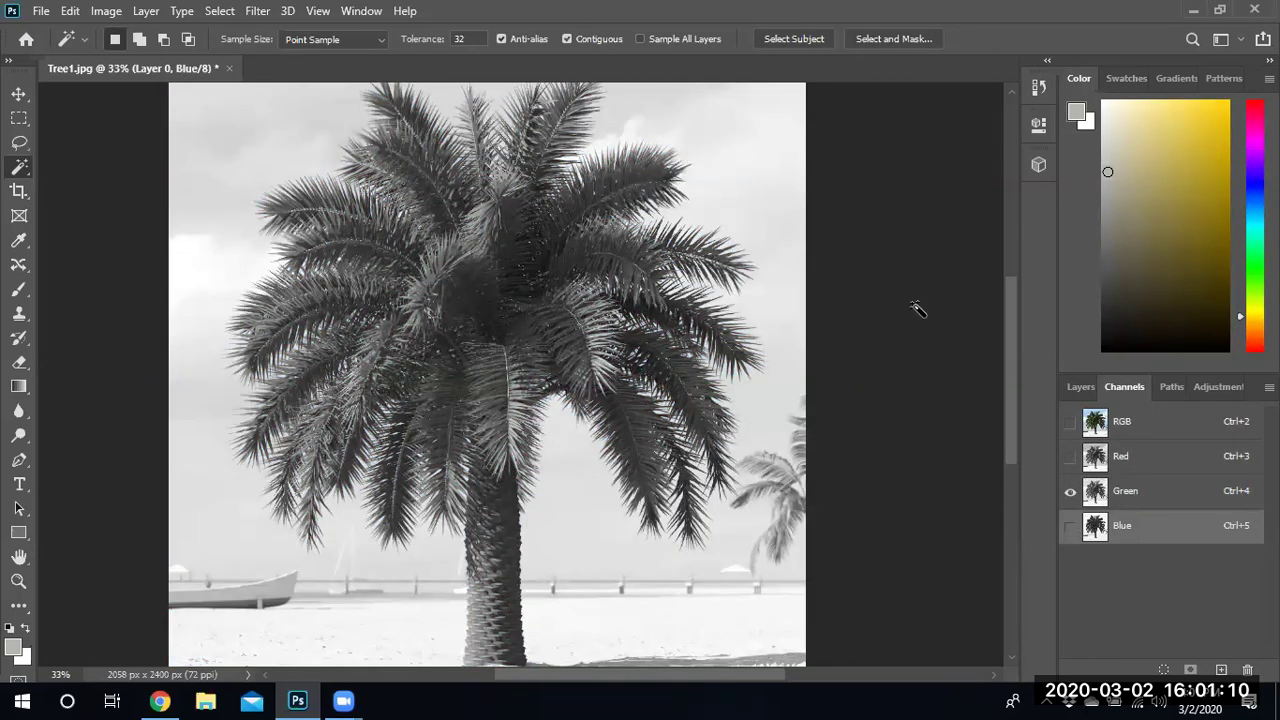
click(1071, 456)
click(1071, 491)
scroll(662, 425, up, 3)
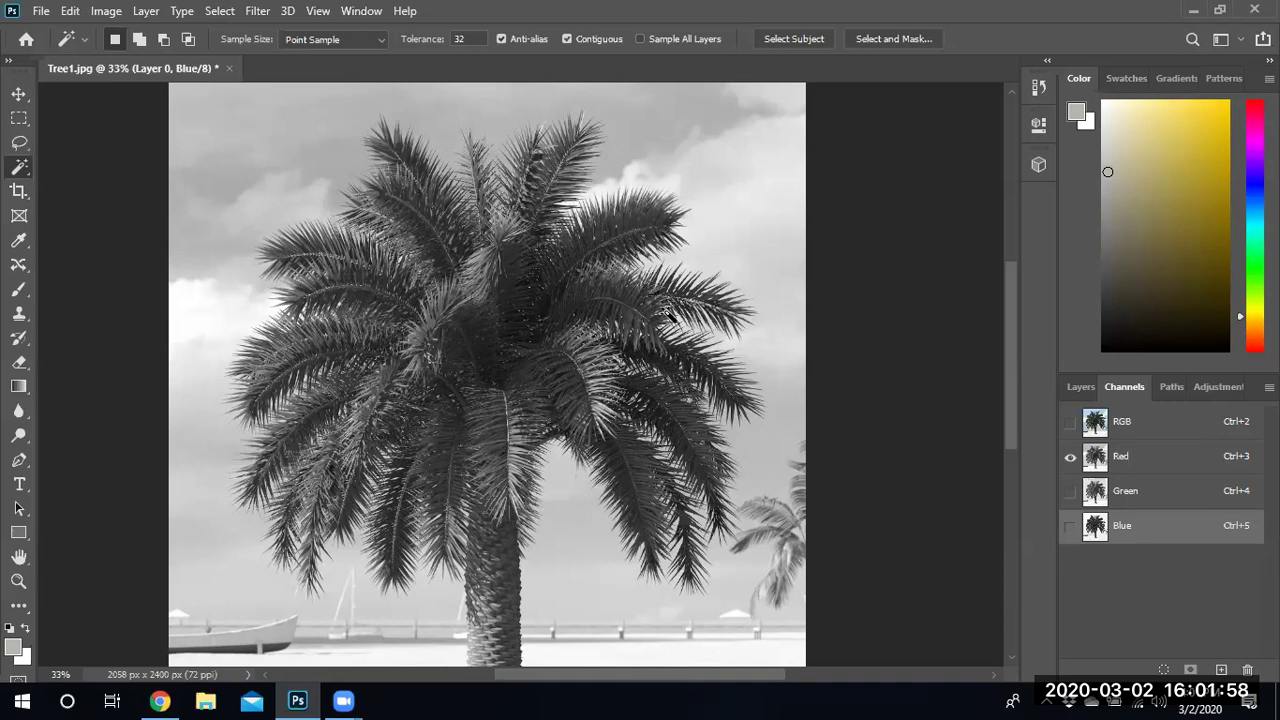
Step: Display the Green channel alone to check its contrast
scroll(668, 314, down, 2)
scroll(575, 277, down, 2)
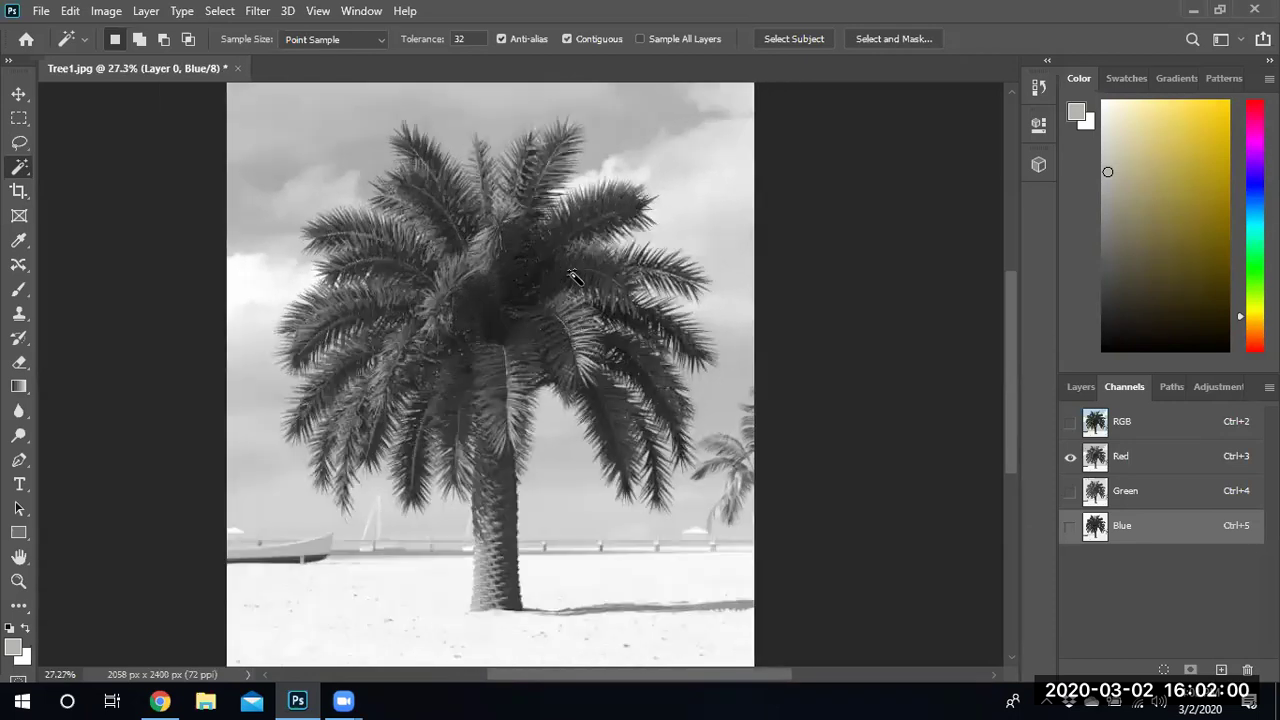
scroll(575, 277, down, 1)
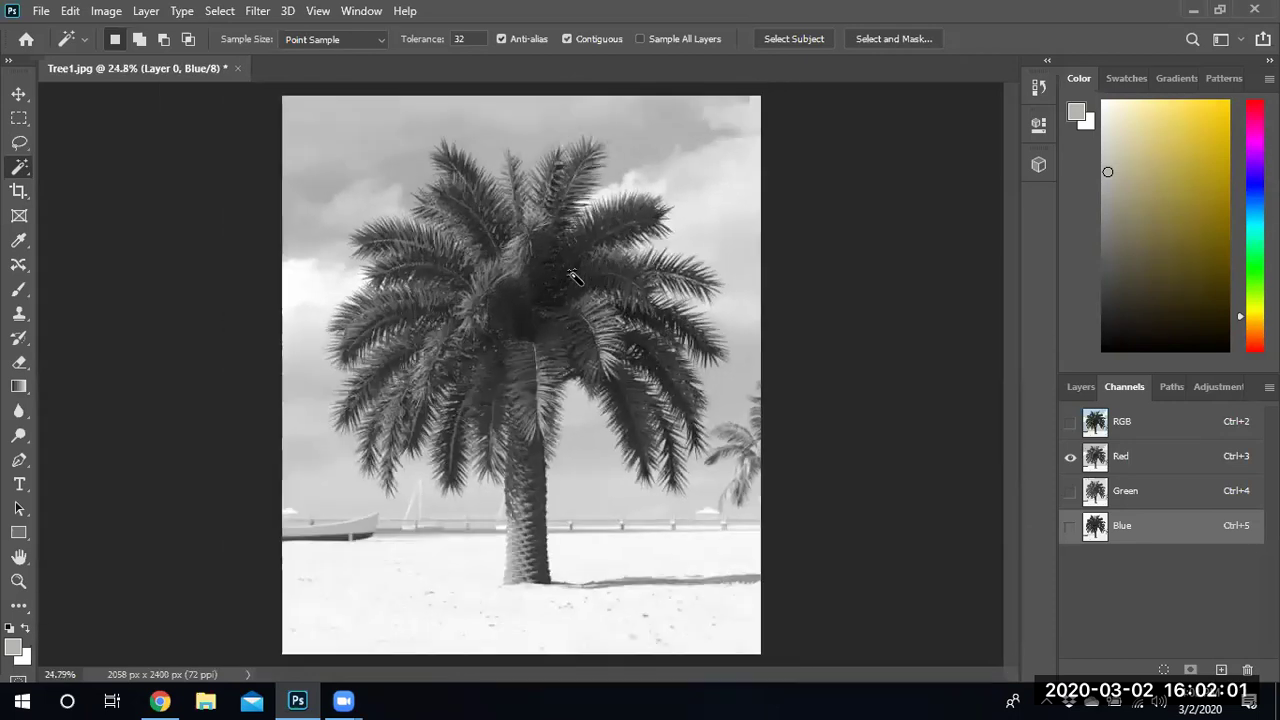
click(1070, 491)
click(1069, 456)
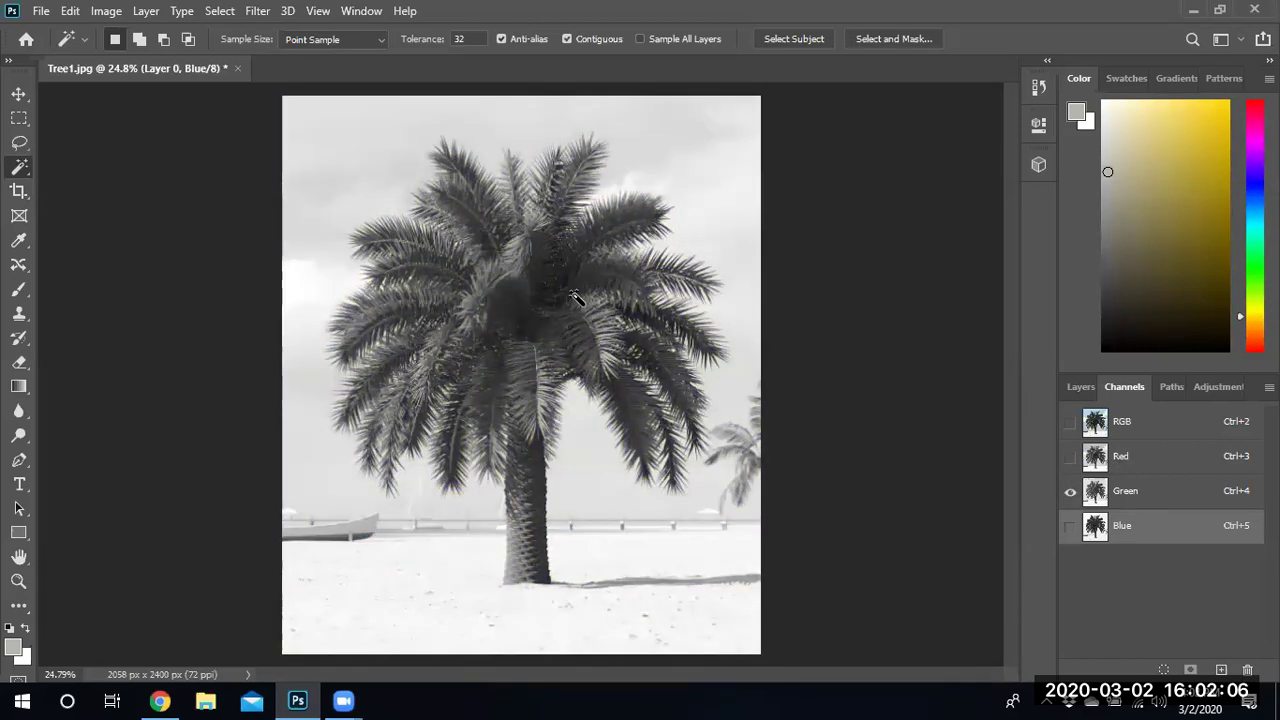
Step: Switch to the Blue channel alone and fit the whole image in the window
scroll(578, 302, up, 4)
scroll(667, 228, up, 2)
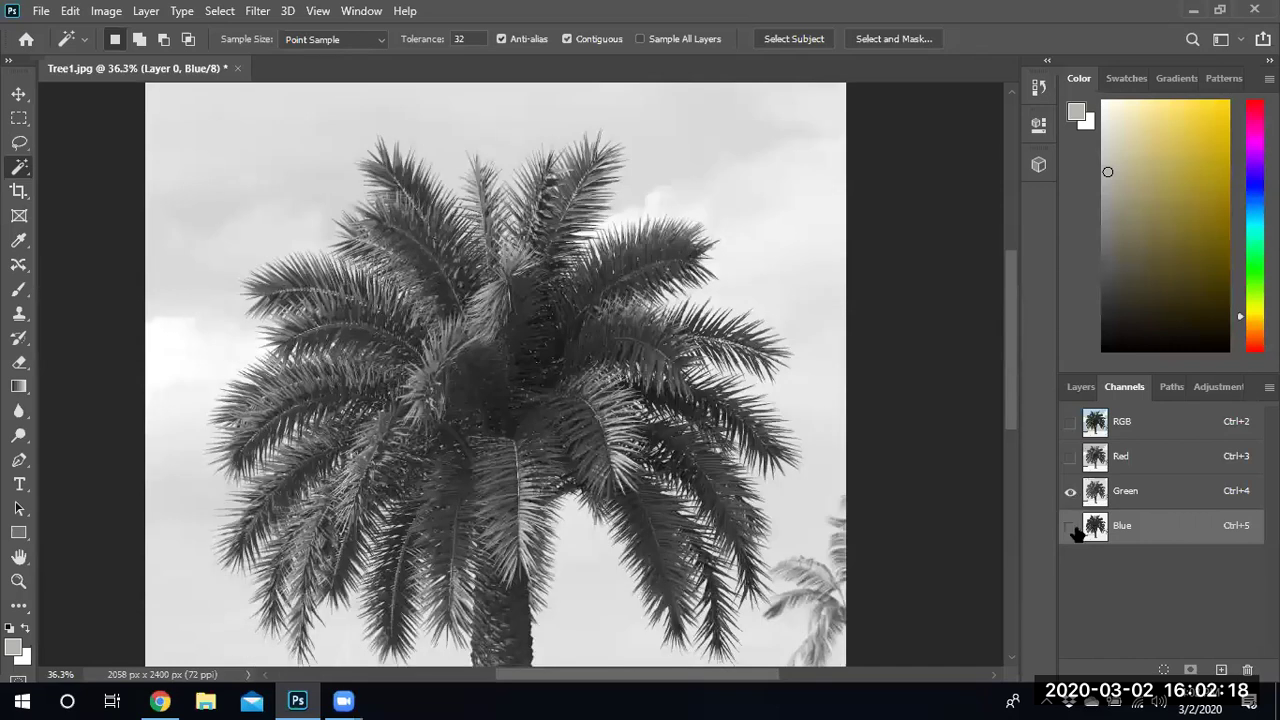
click(1070, 525)
click(1070, 491)
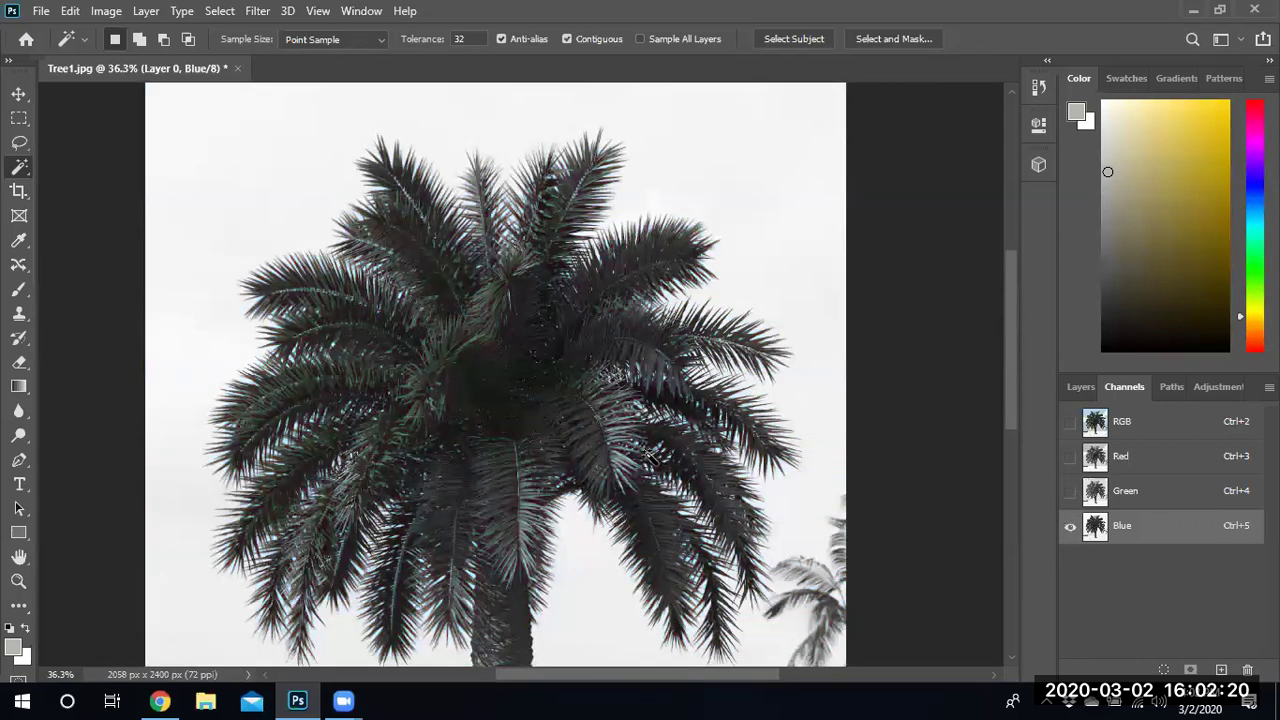
key(ctrl+0)
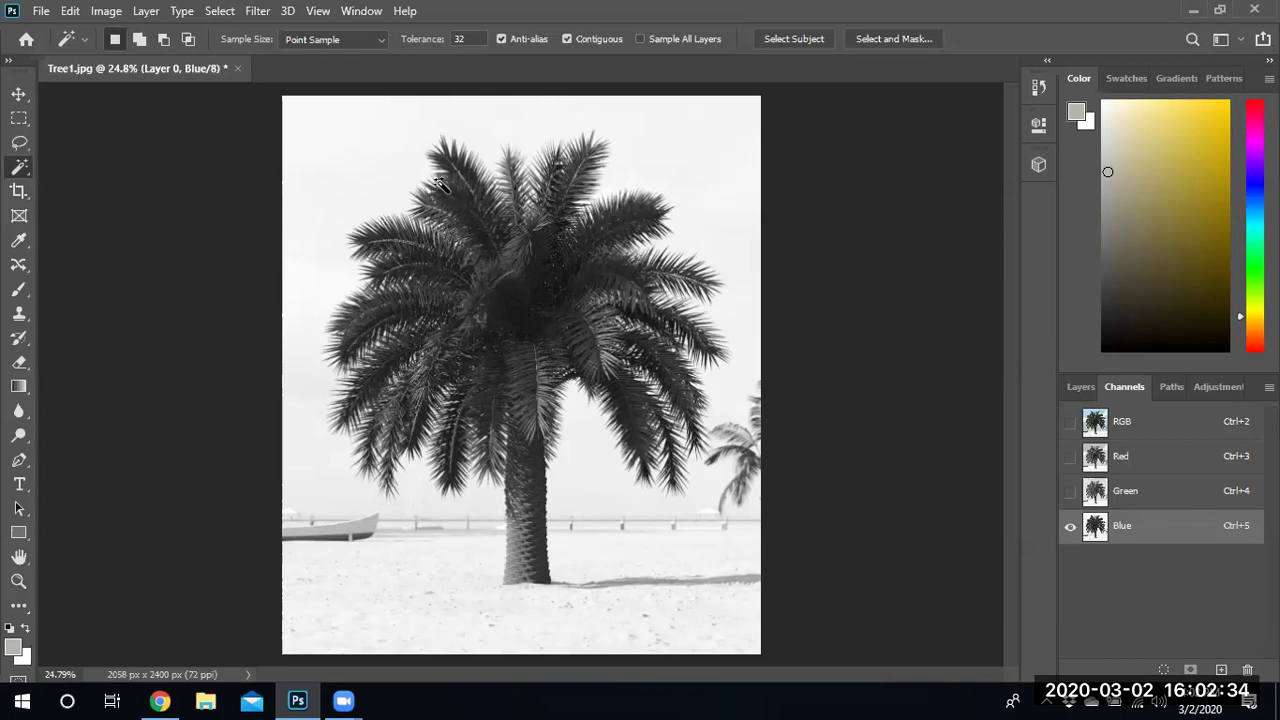
Step: Duplicate the Blue channel as a new Blue copy channel
right_click(1127, 534)
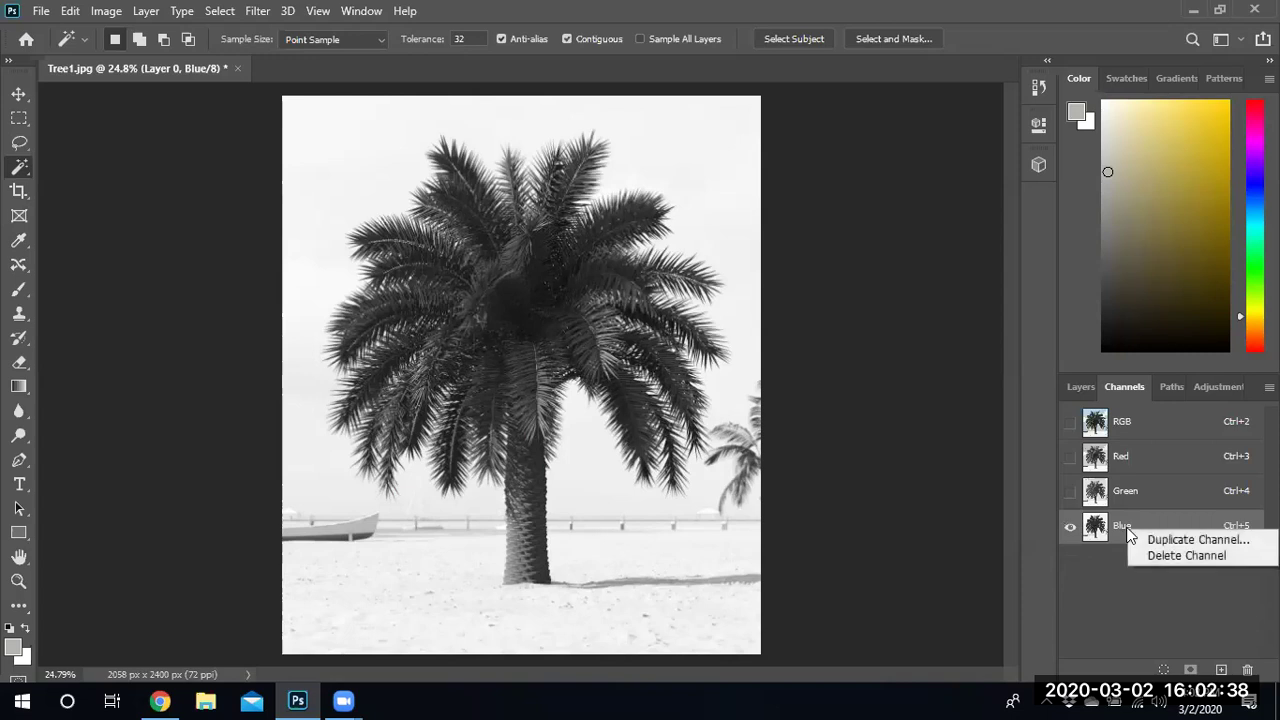
click(1180, 540)
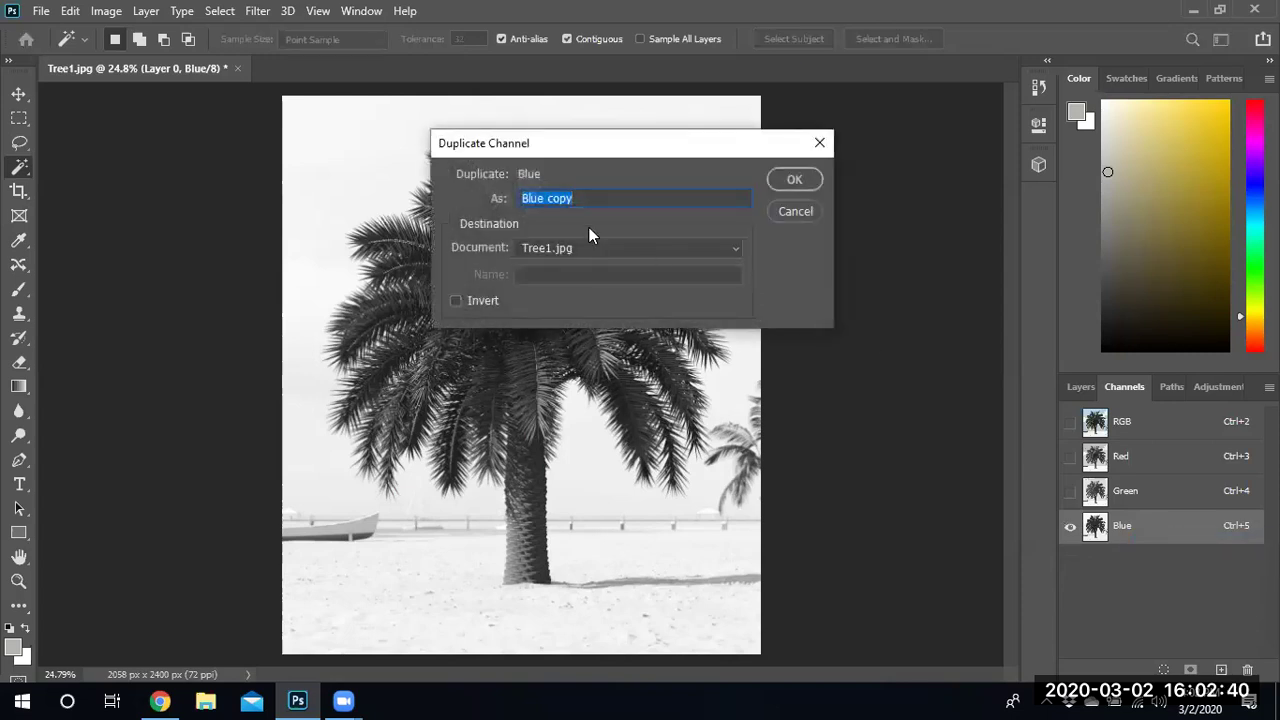
click(797, 178)
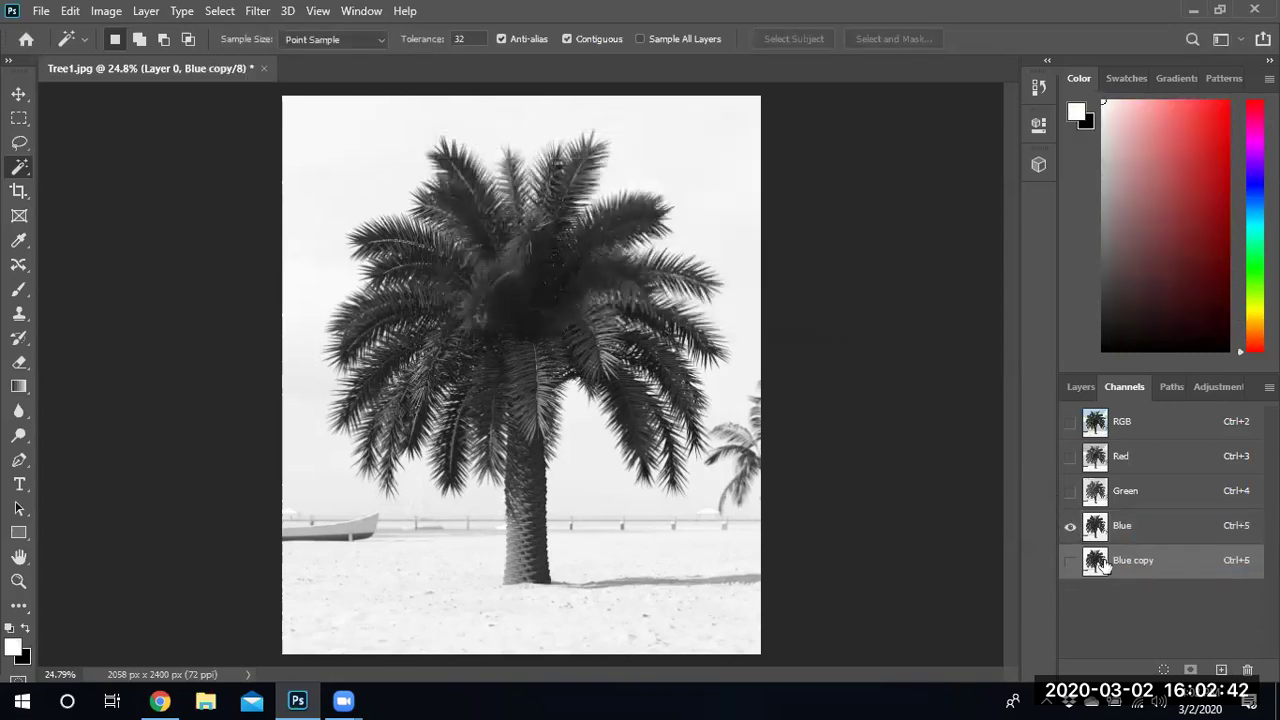
Step: Leave only the Blue copy channel visible and swap the foreground and background colours
click(1071, 561)
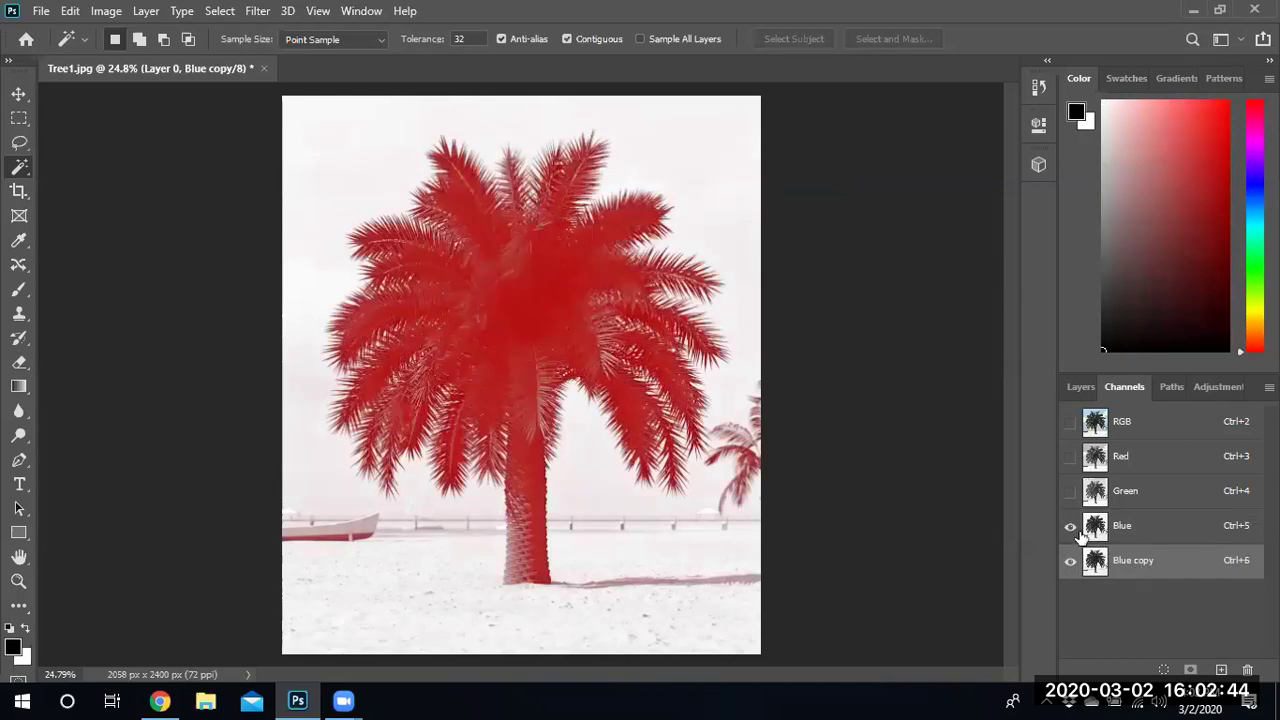
click(1071, 527)
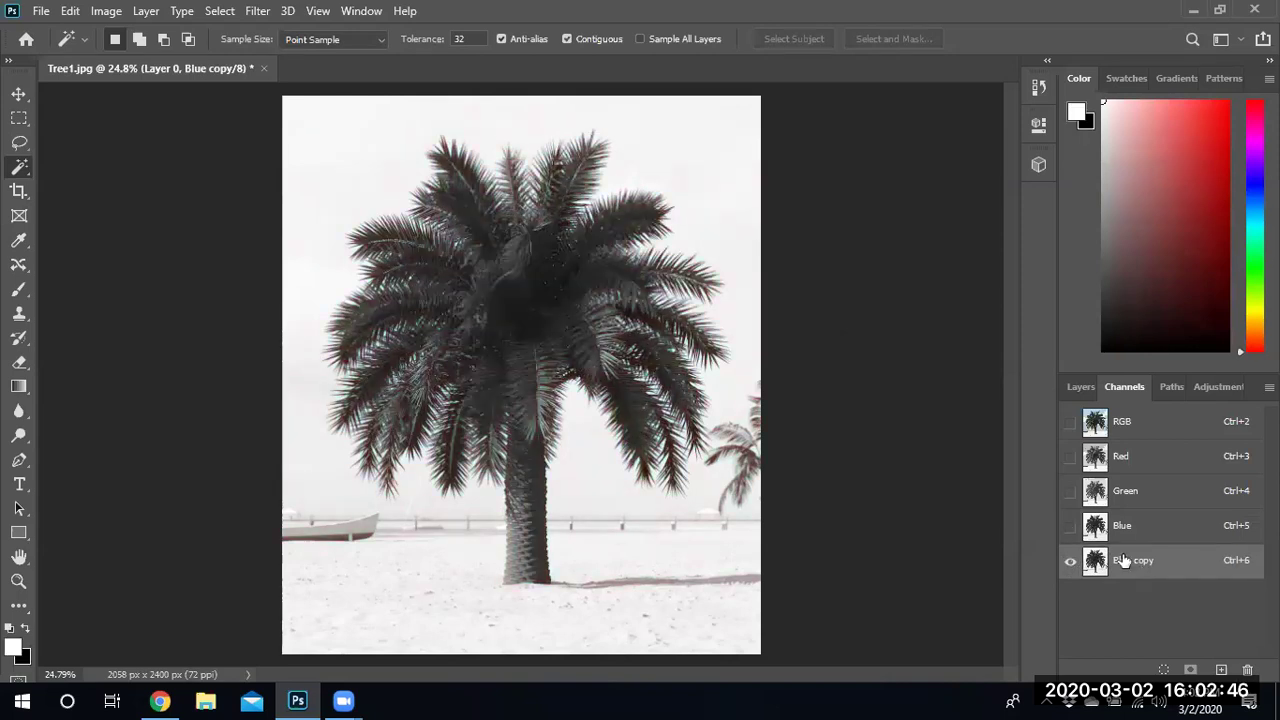
click(1070, 528)
click(1070, 491)
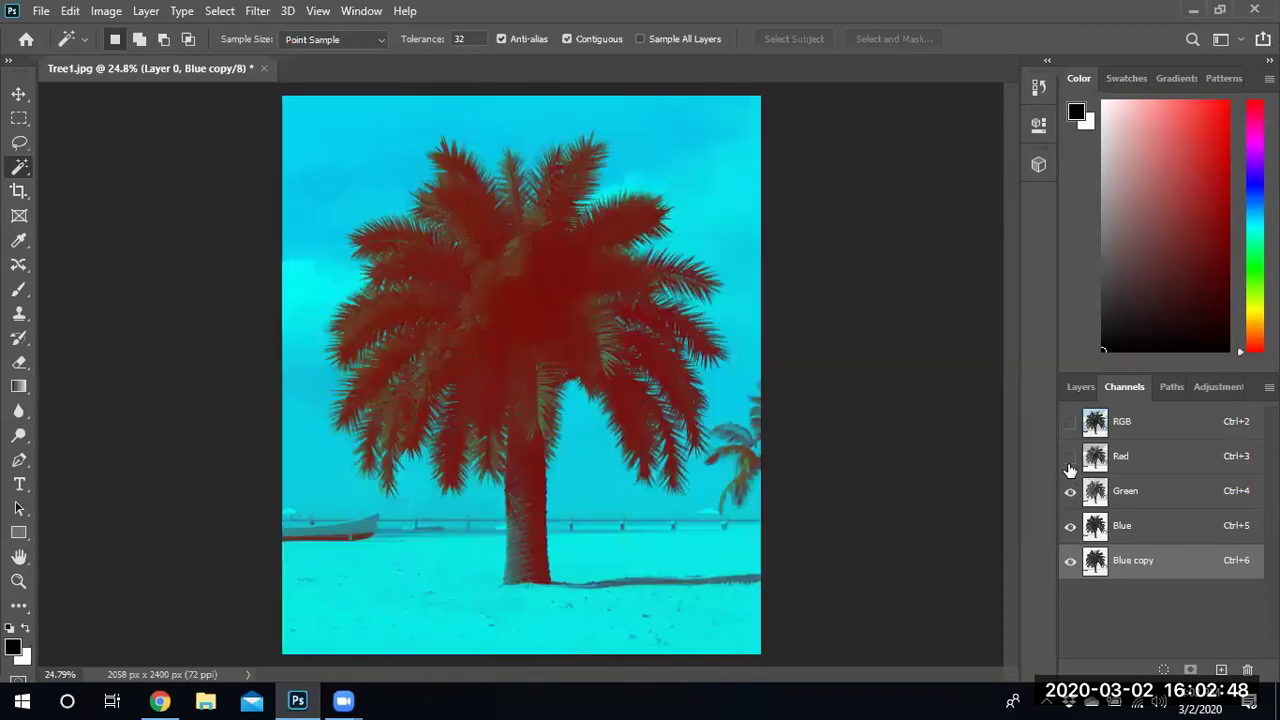
click(1070, 423)
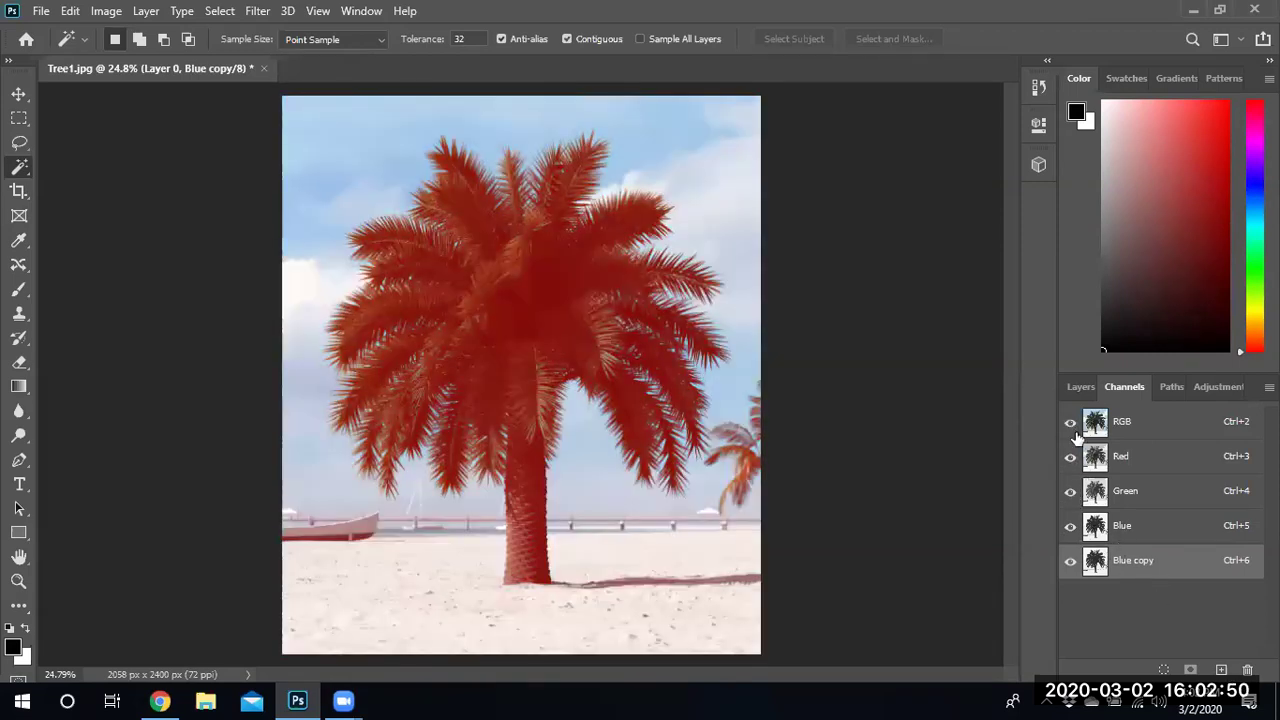
click(1070, 422)
click(1070, 456)
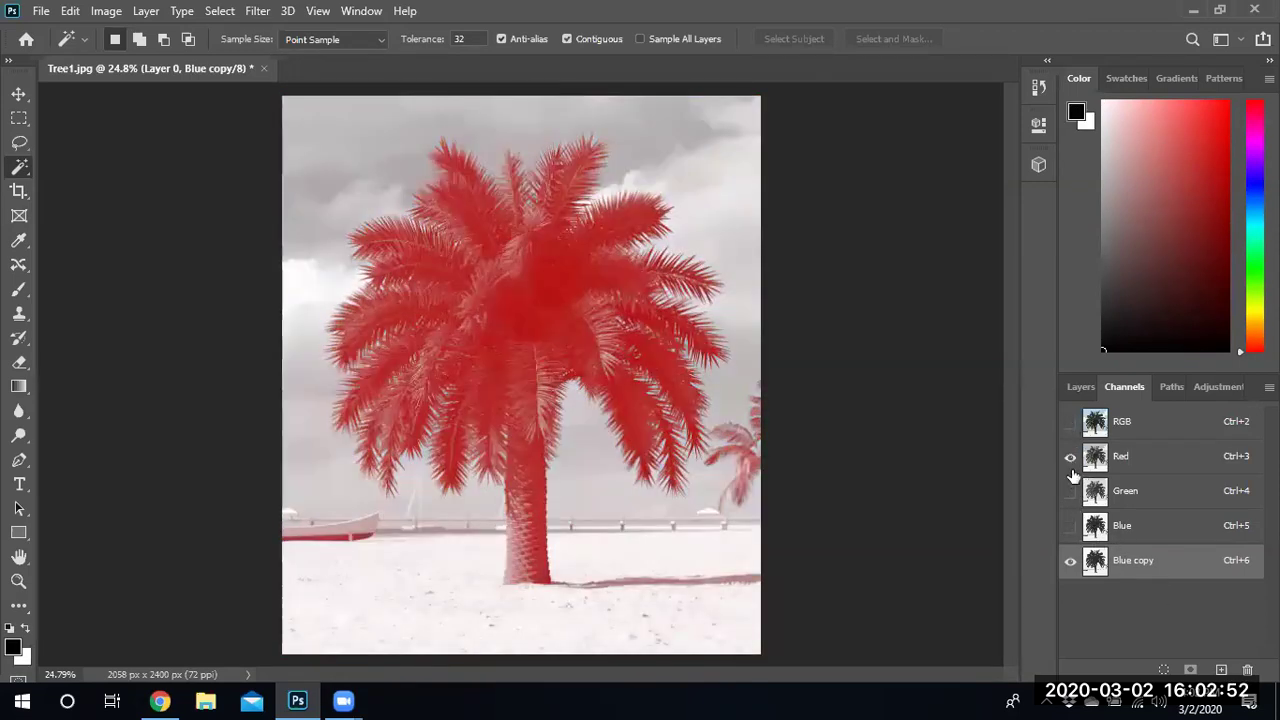
click(1070, 456)
click(1070, 525)
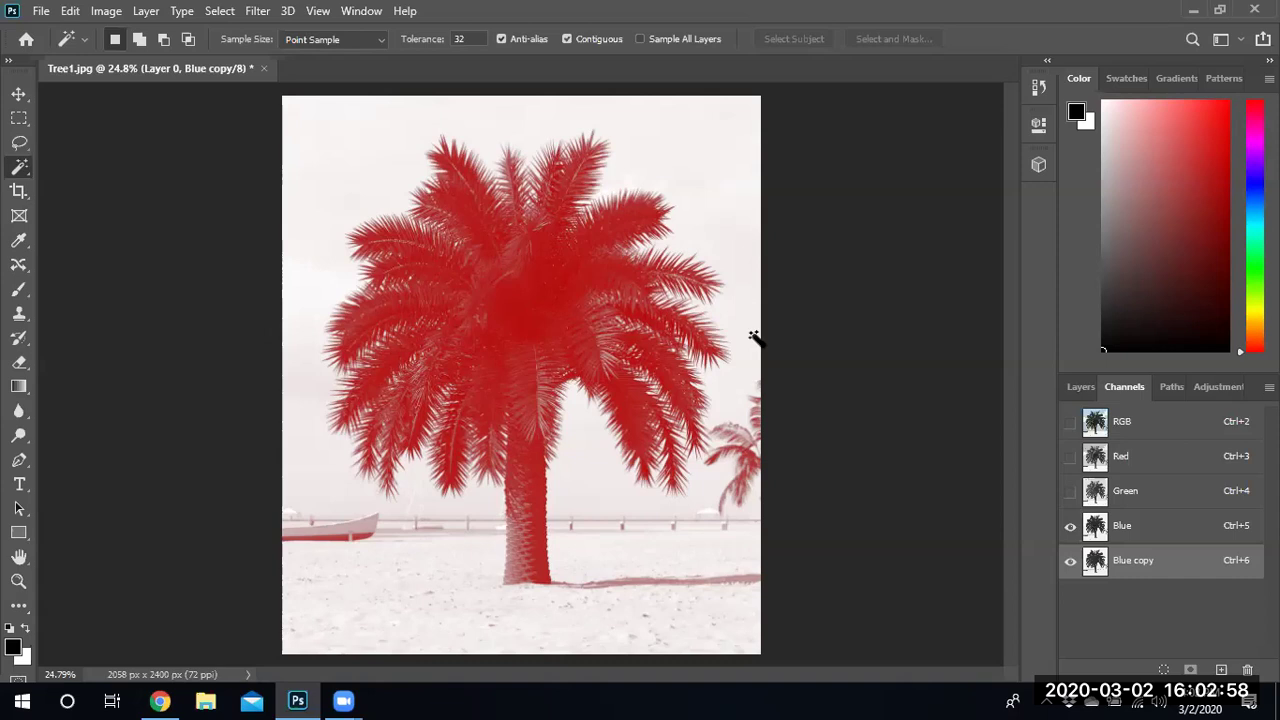
click(1071, 528)
key(x)
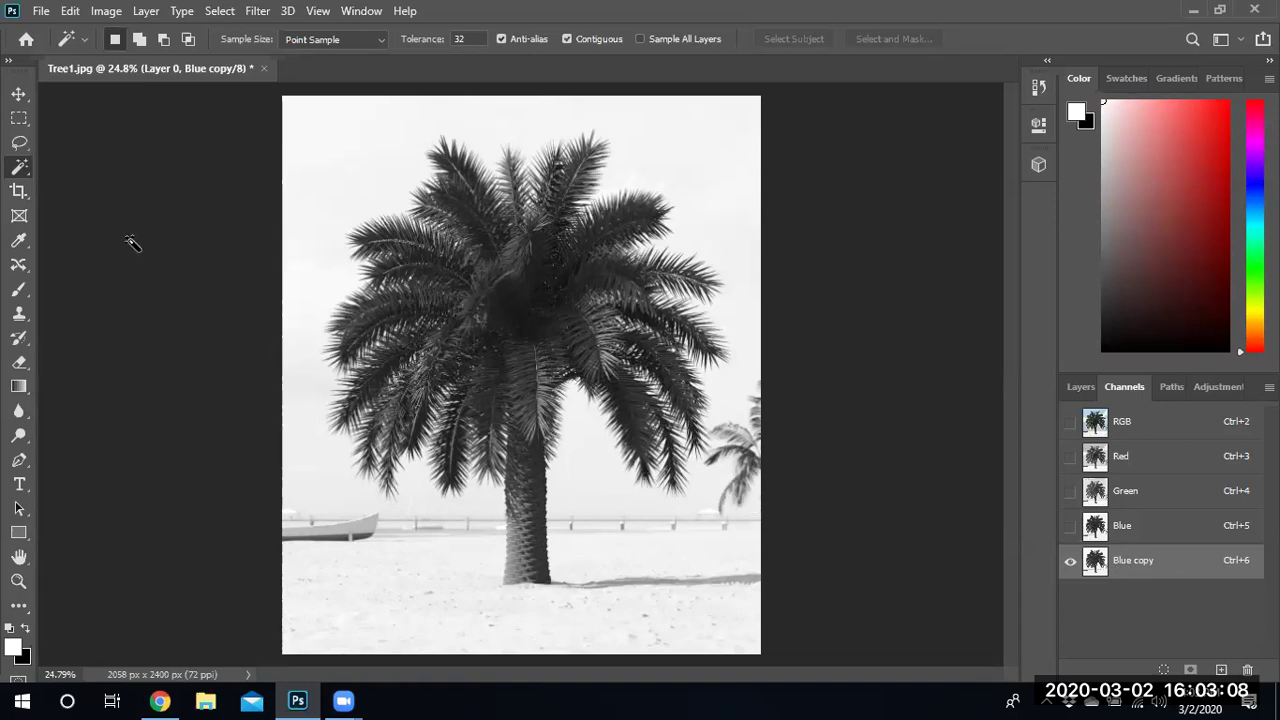
Step: Apply Levels 208, 1.00, 218 to Blue copy, turning the palm into a black silhouette
click(105, 14)
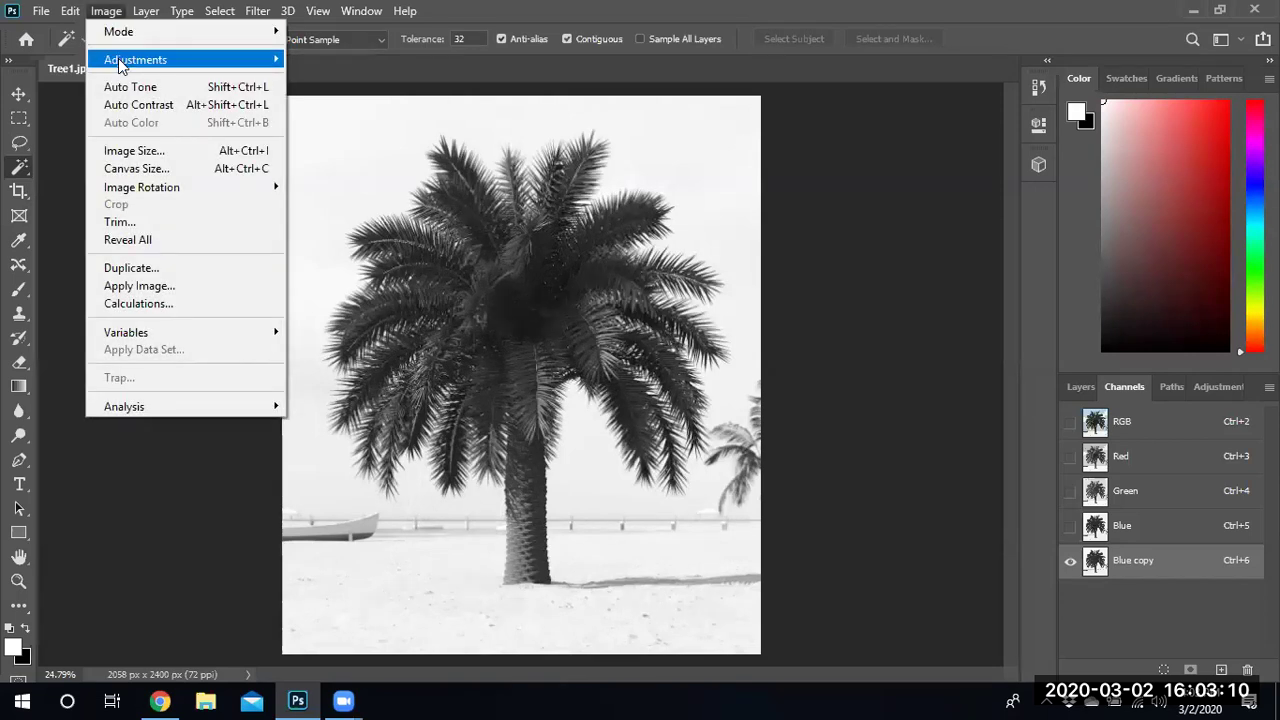
mouse_move(120, 64)
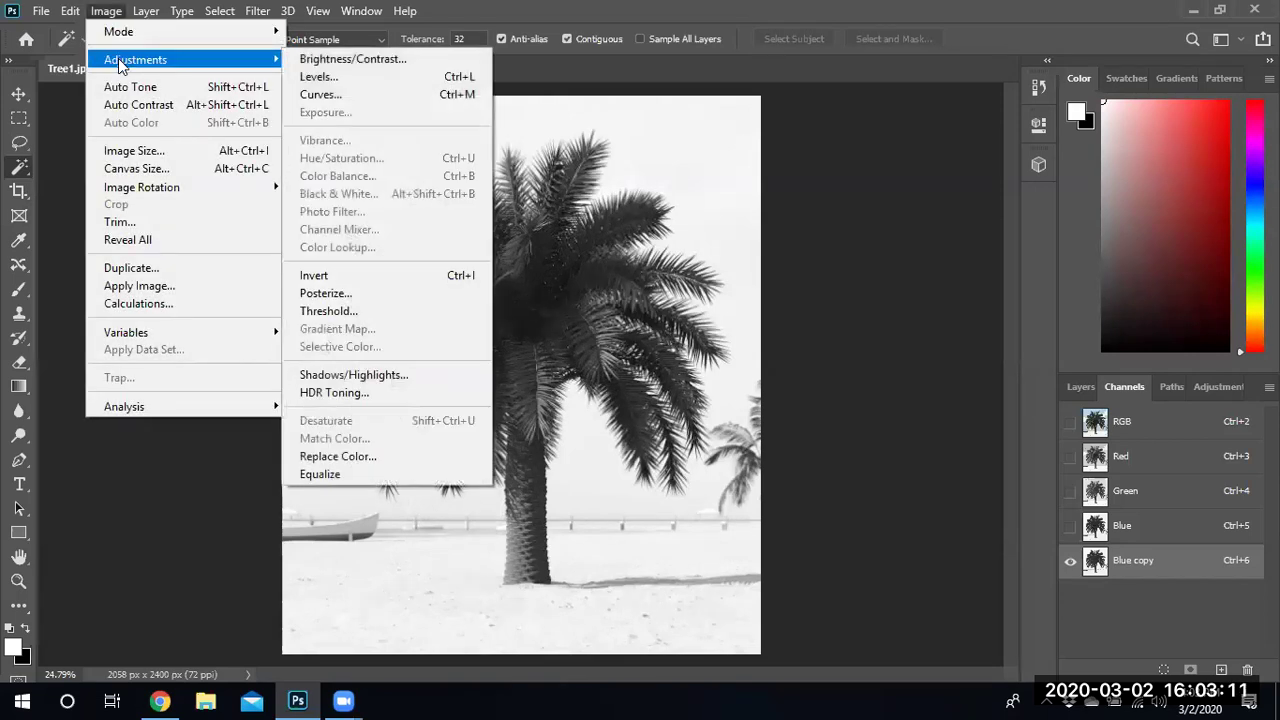
click(324, 77)
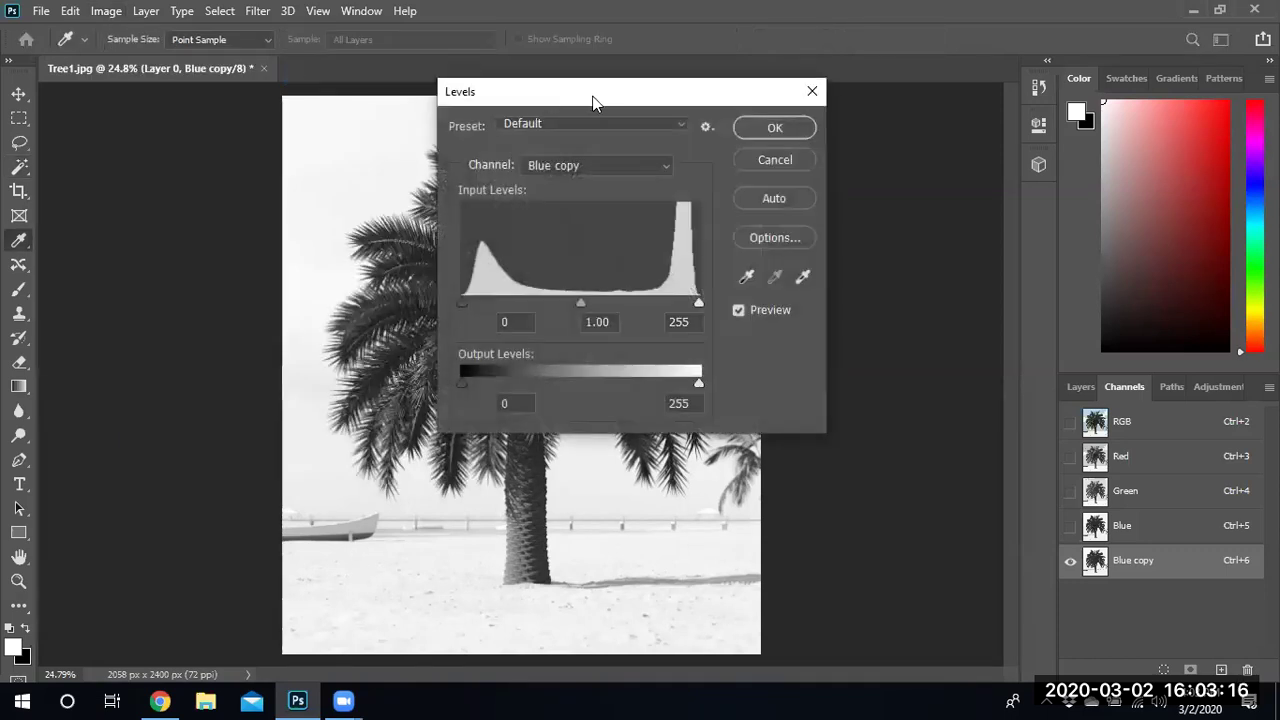
drag(592, 100, 1034, 122)
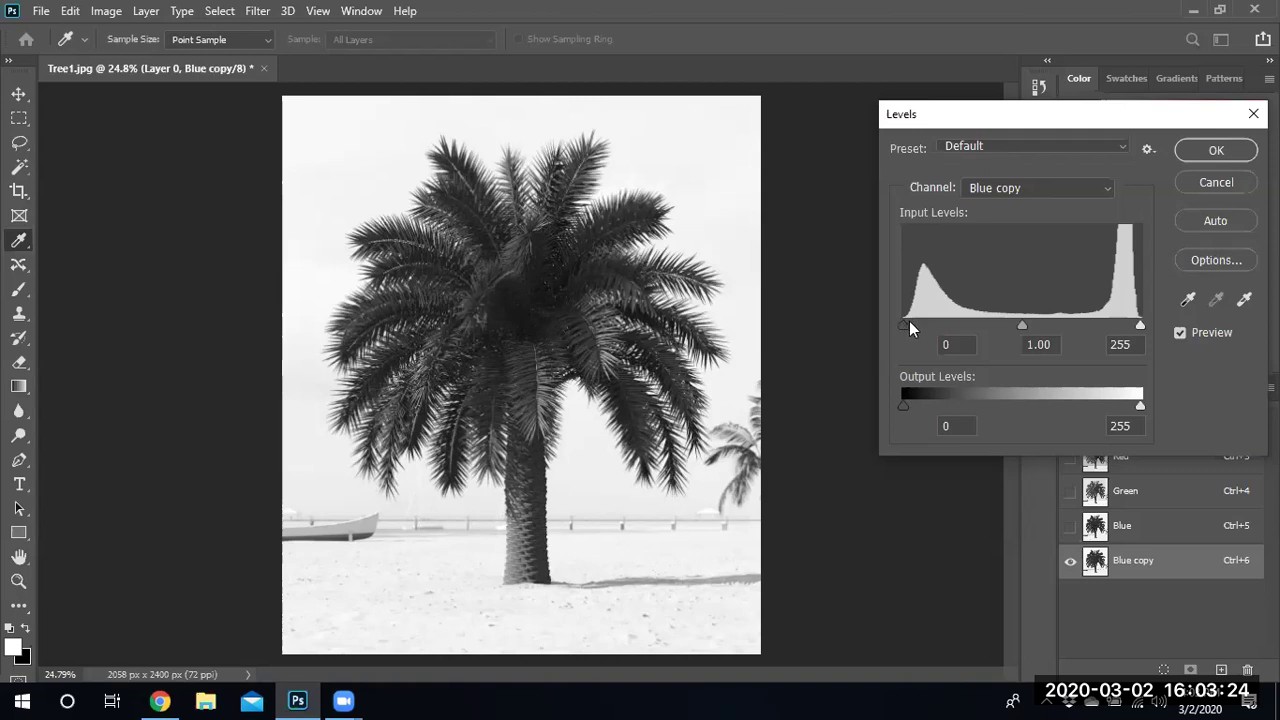
drag(909, 321, 932, 319)
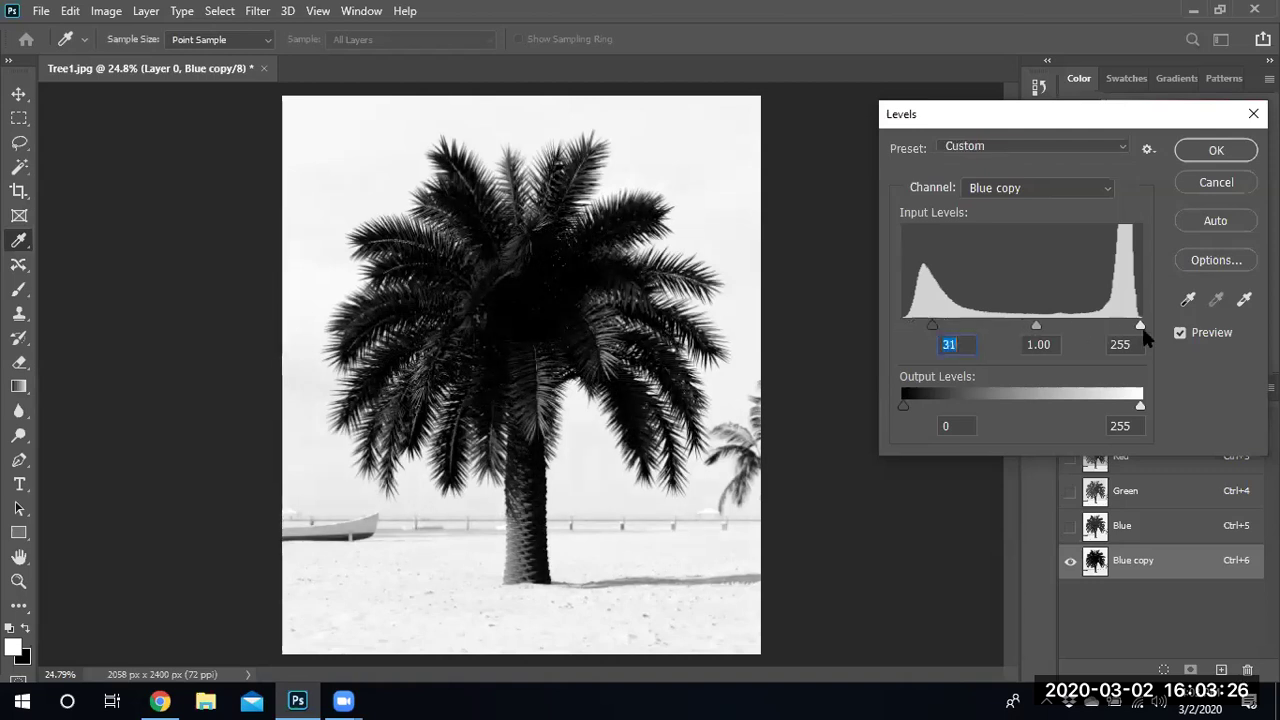
drag(1141, 327, 1088, 328)
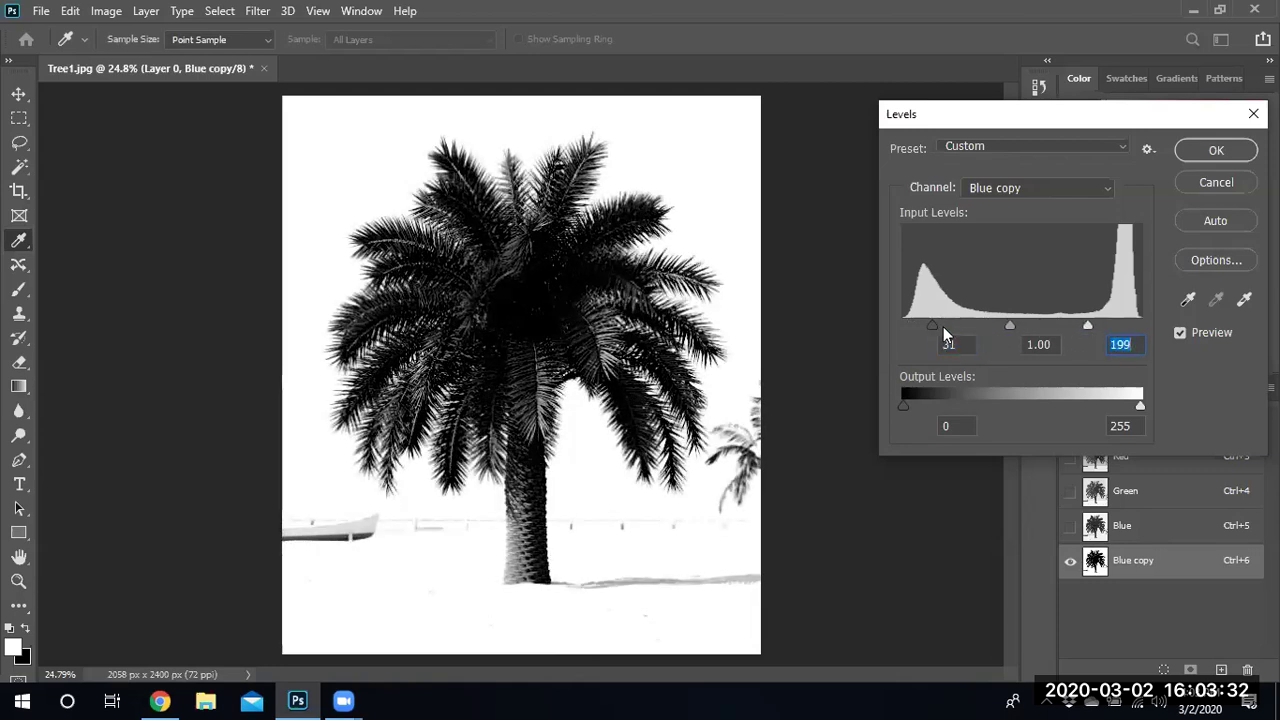
drag(932, 326, 1118, 325)
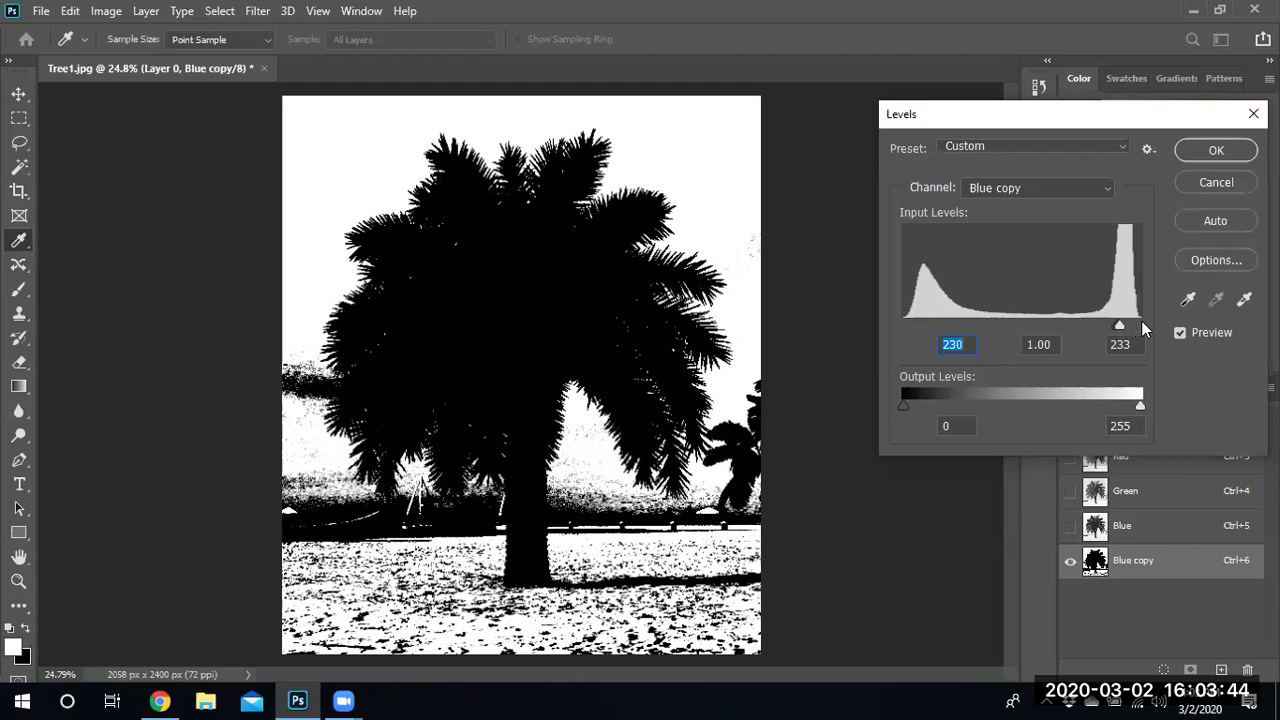
mouse_move(1121, 326)
mouse_down()
mouse_move(1085, 334)
mouse_move(1138, 326)
mouse_move(1098, 326)
mouse_up()
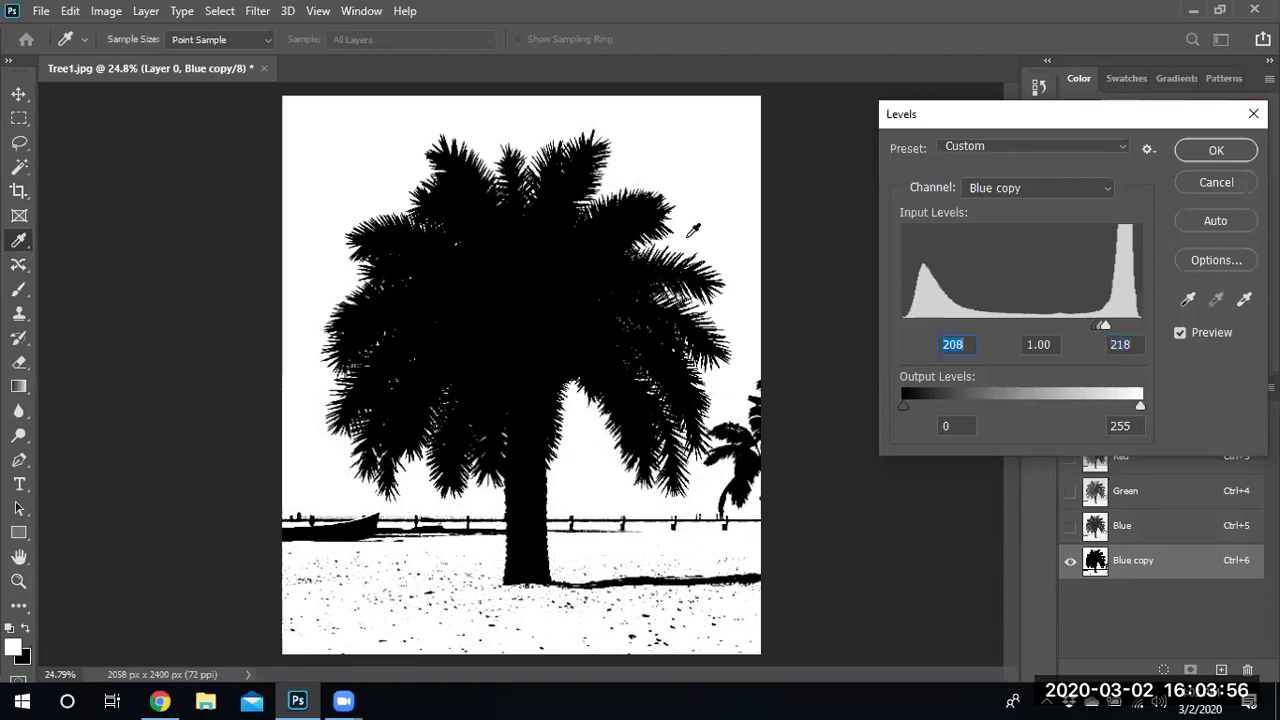
click(1196, 147)
Step: Compare the Blue copy overlay over the colour image, then hide it and return to Layers
key(w)
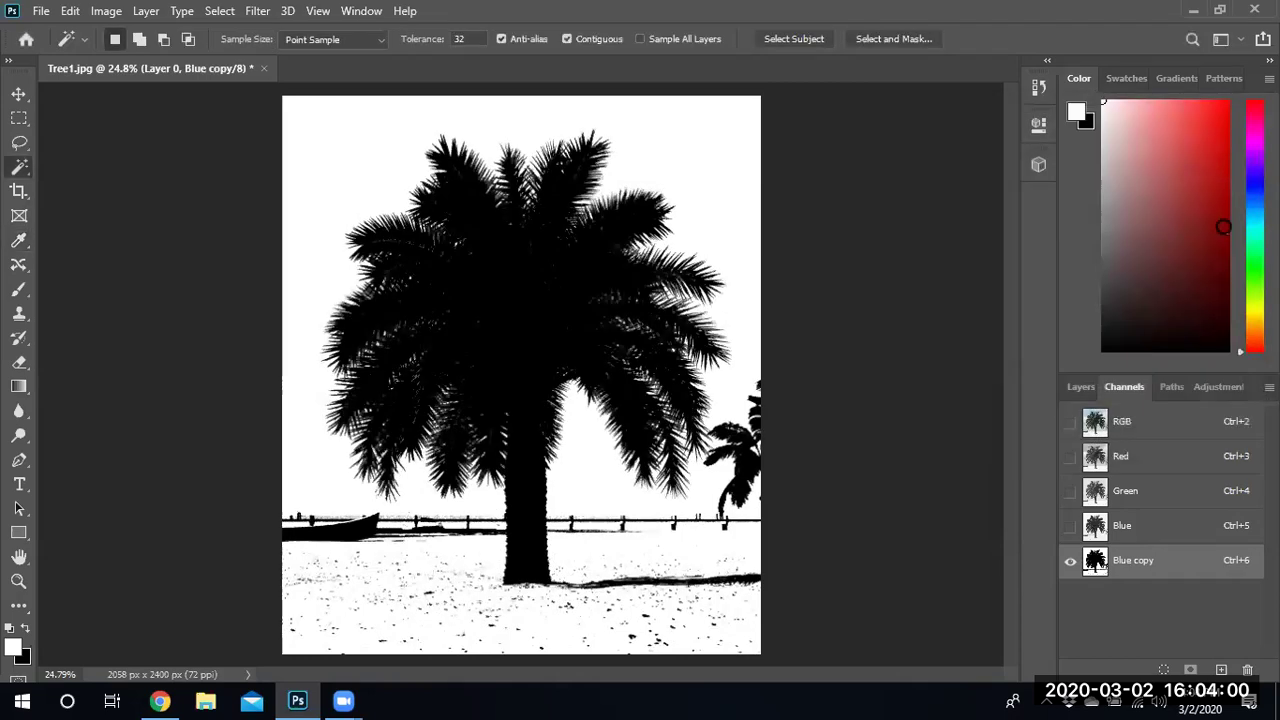
click(1070, 525)
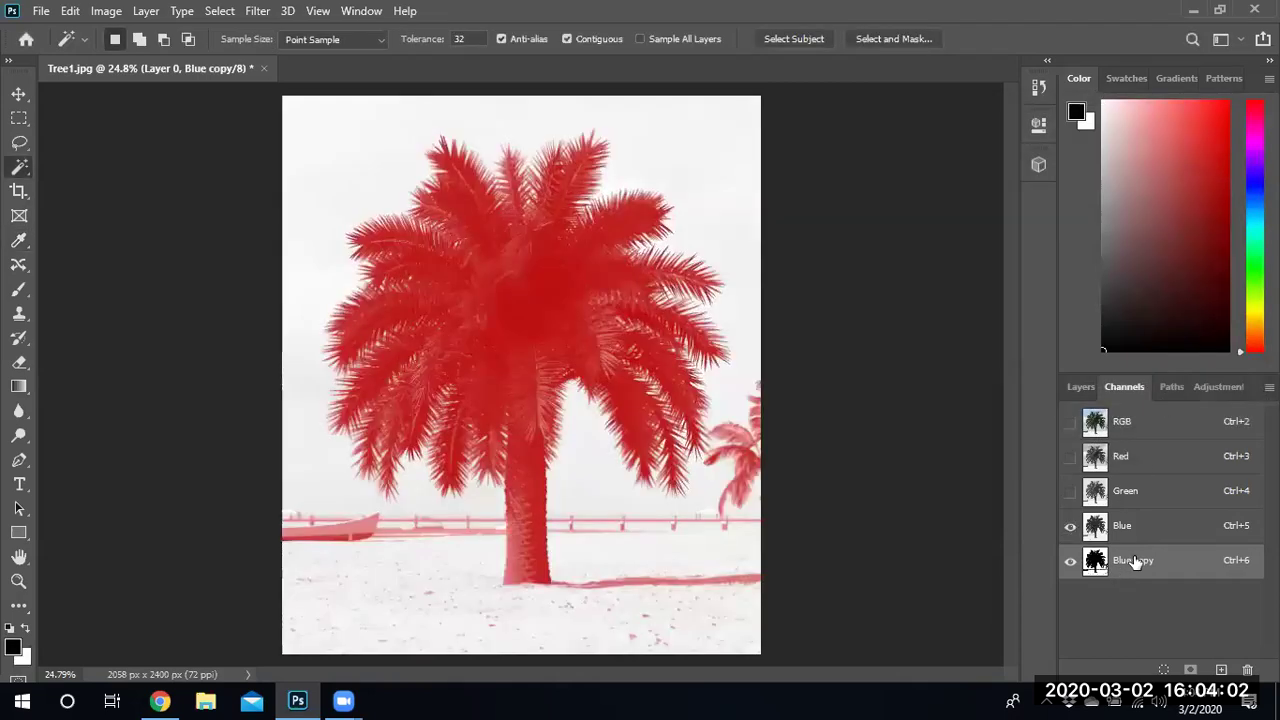
click(1070, 526)
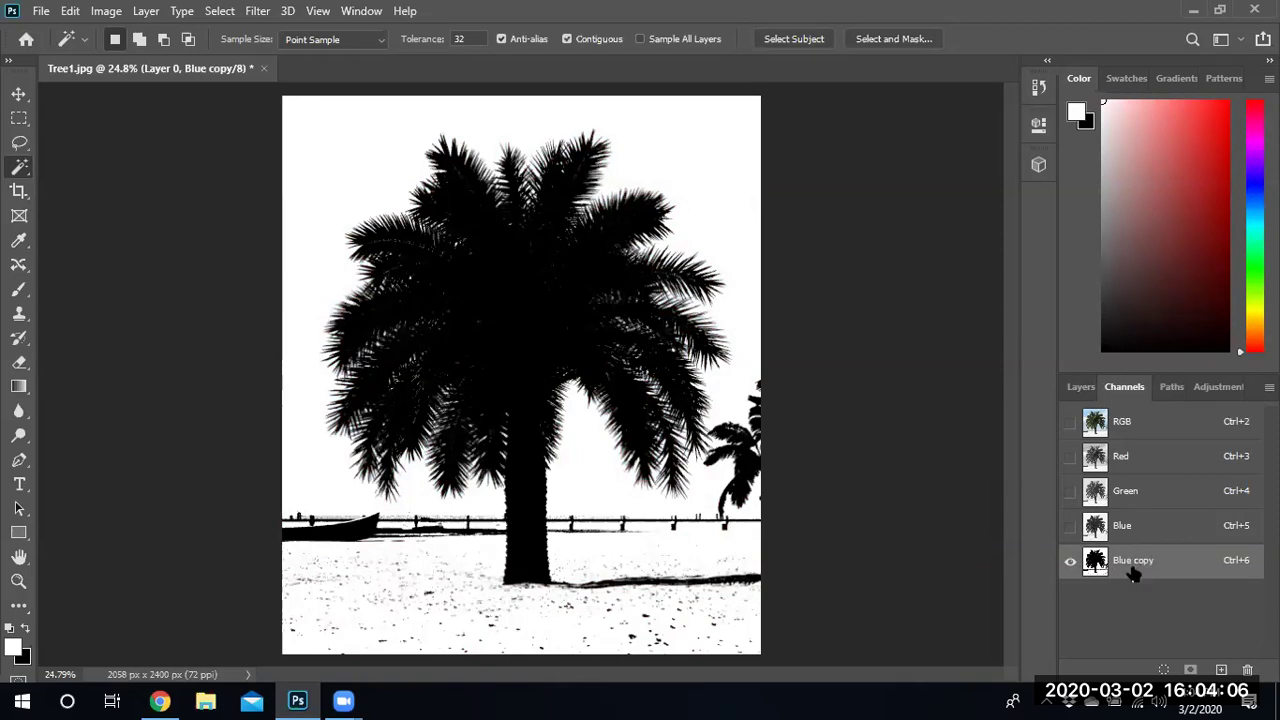
click(1070, 422)
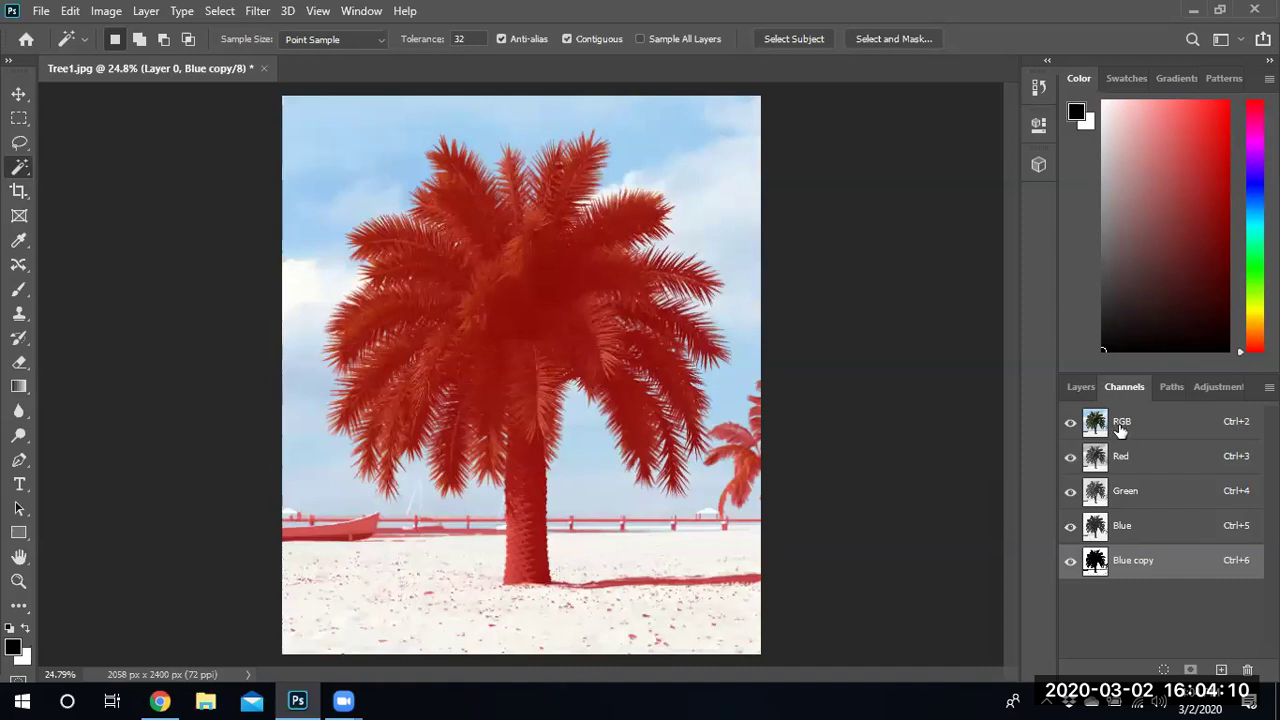
click(1070, 561)
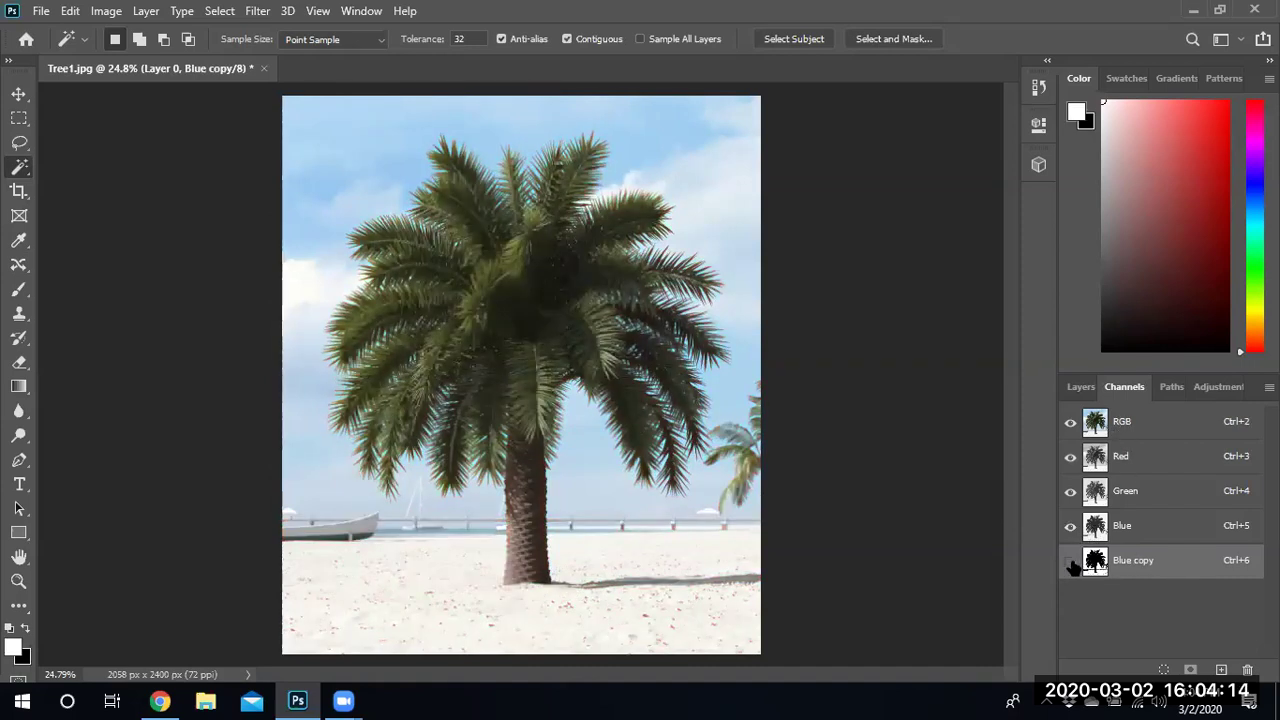
click(1070, 562)
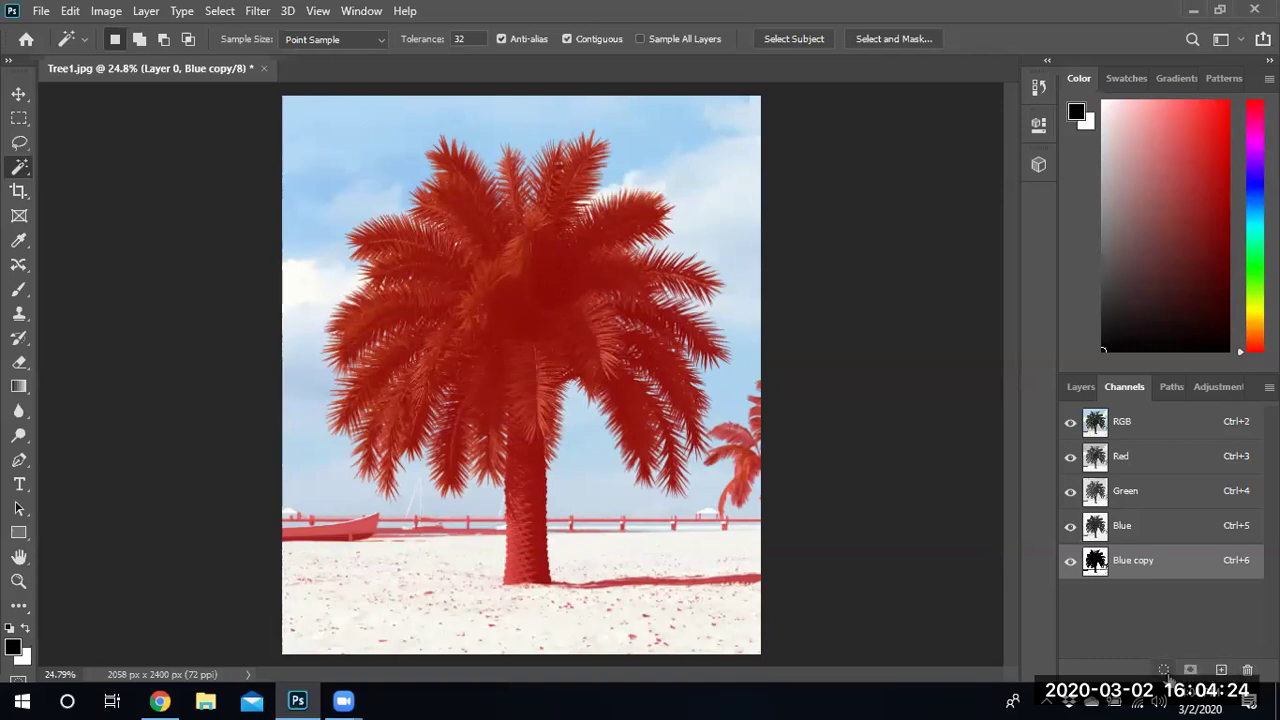
click(1070, 561)
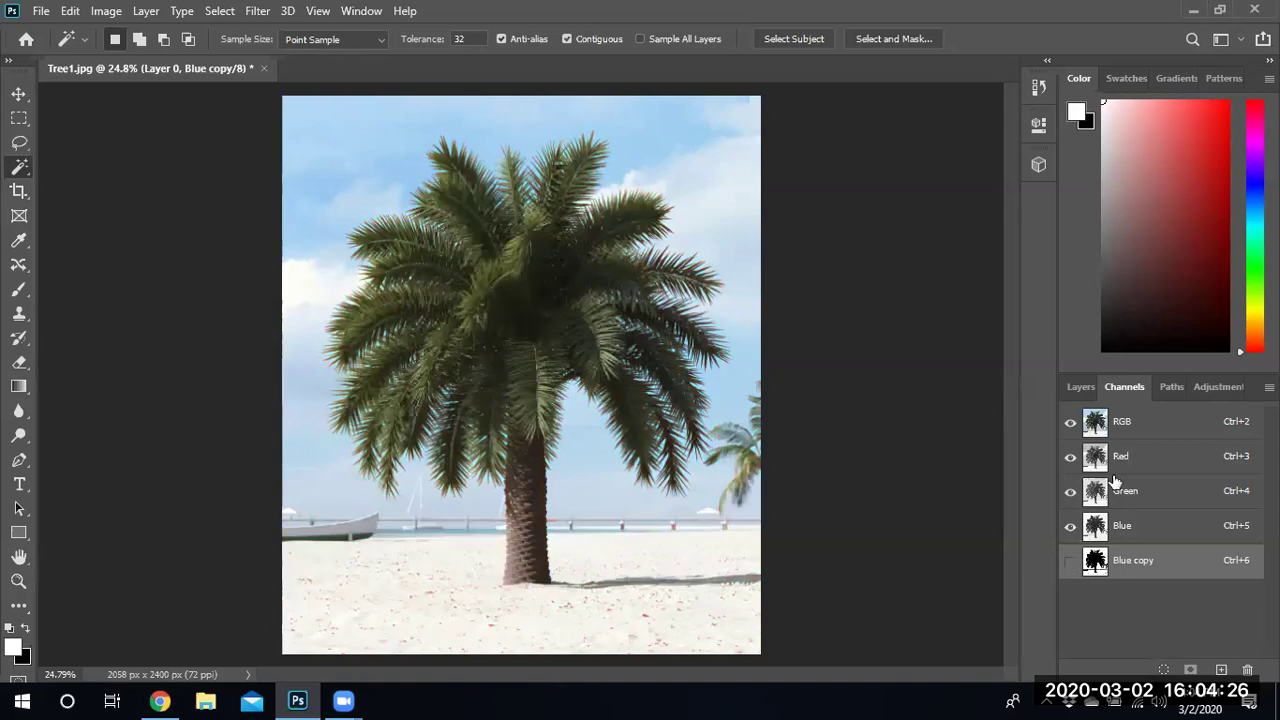
click(1080, 386)
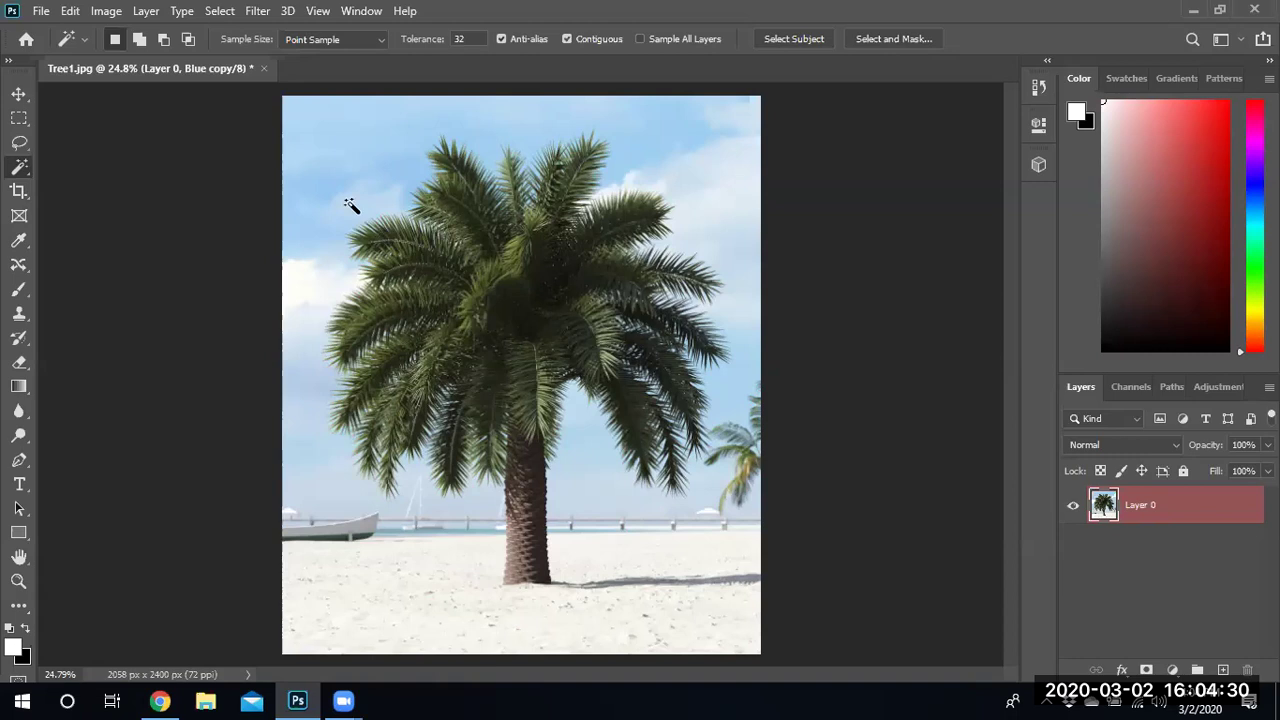
Step: Load a selection from the Blue copy channel with Load Selection
click(146, 11)
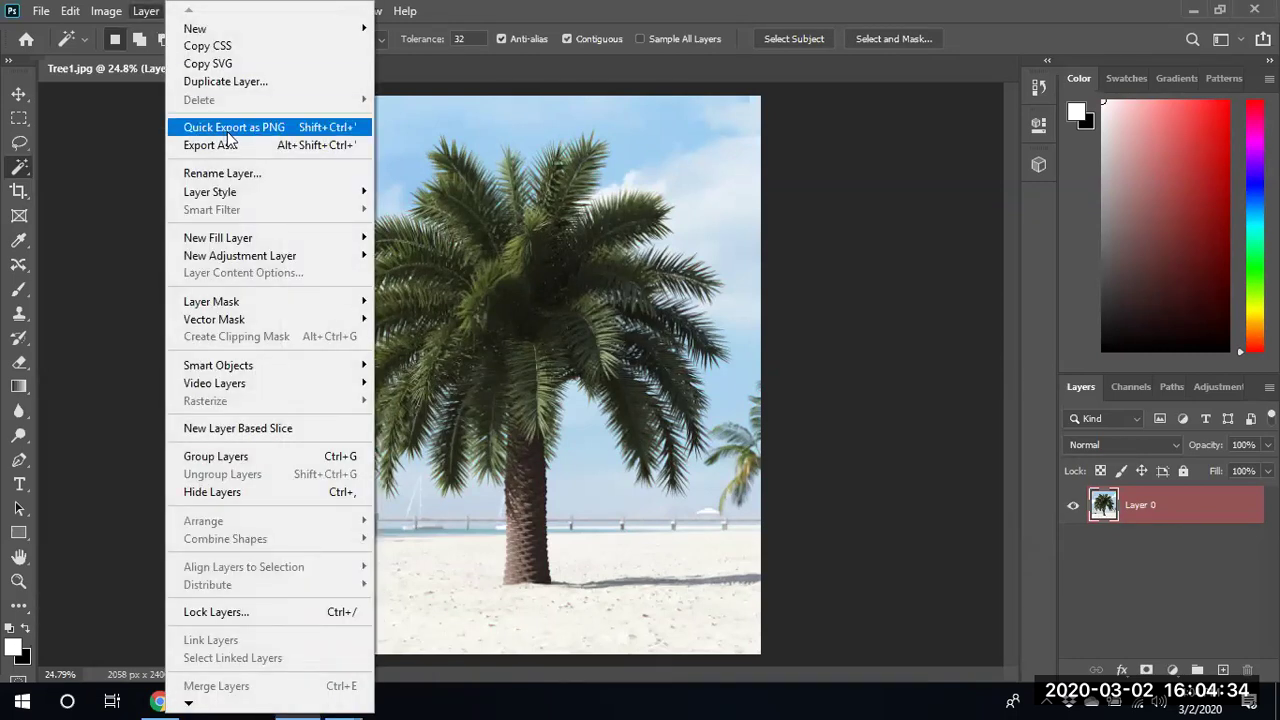
mouse_move(232, 14)
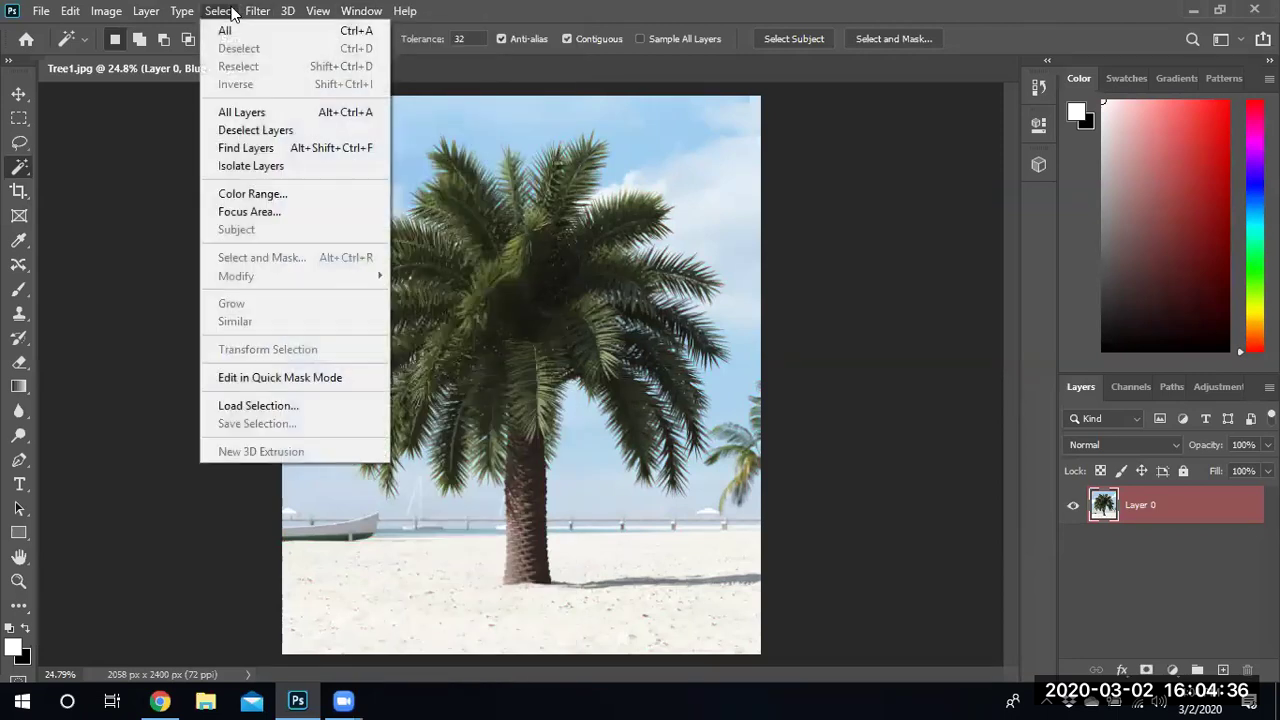
click(283, 404)
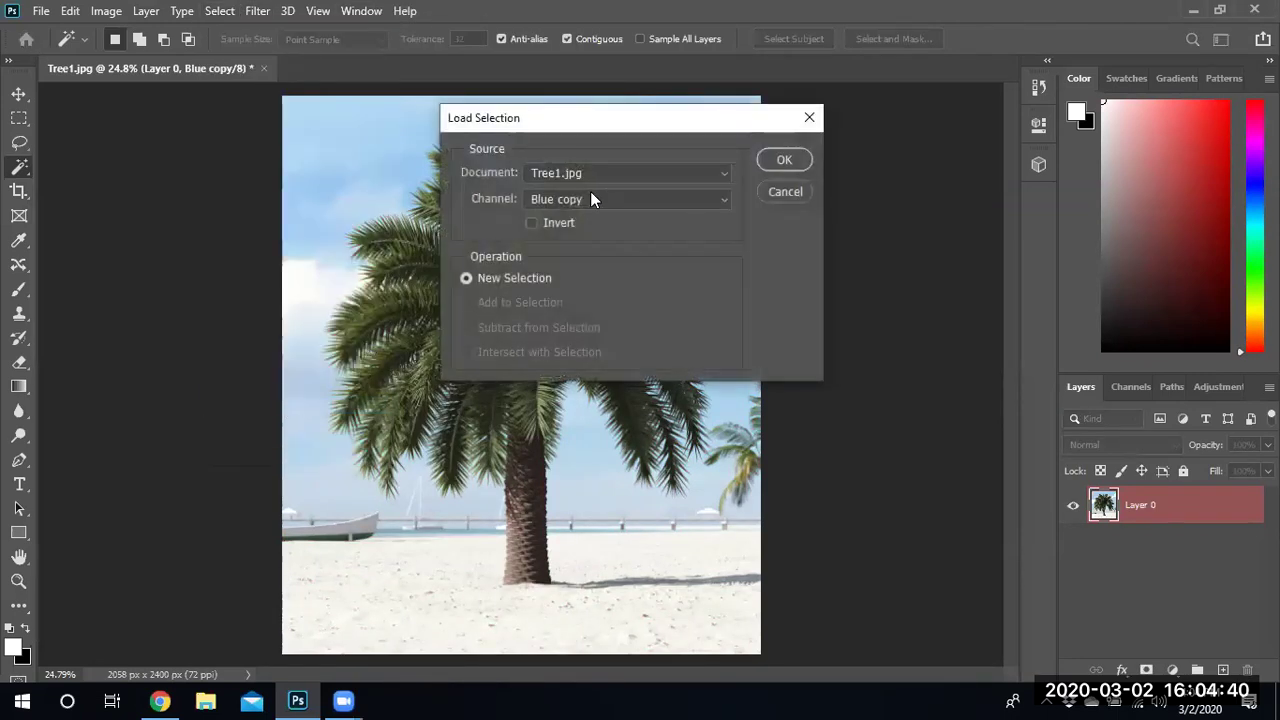
click(722, 198)
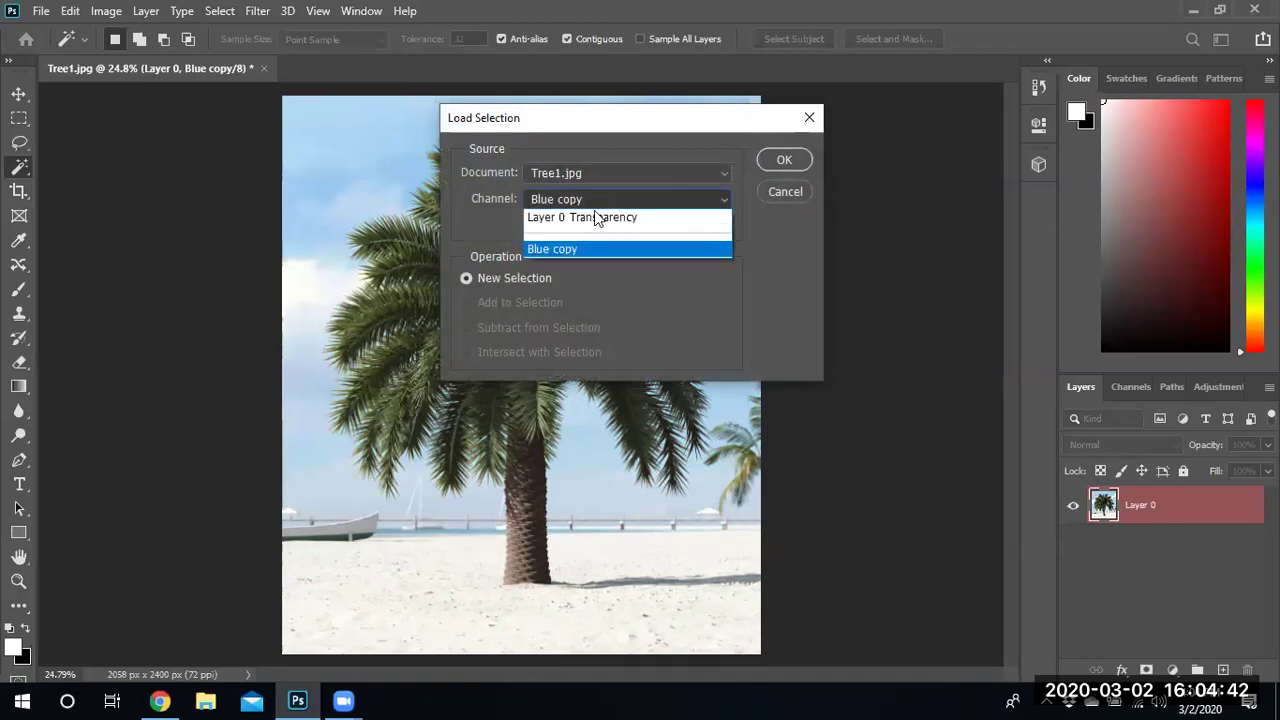
click(568, 251)
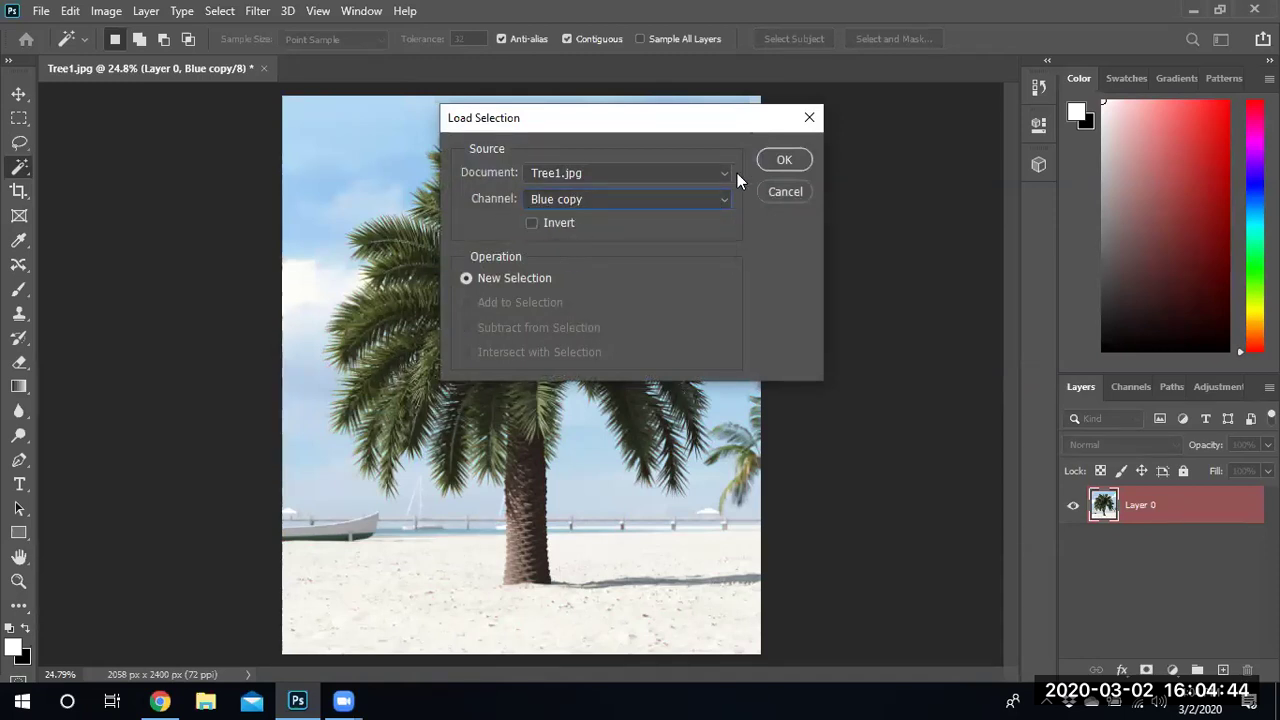
click(783, 159)
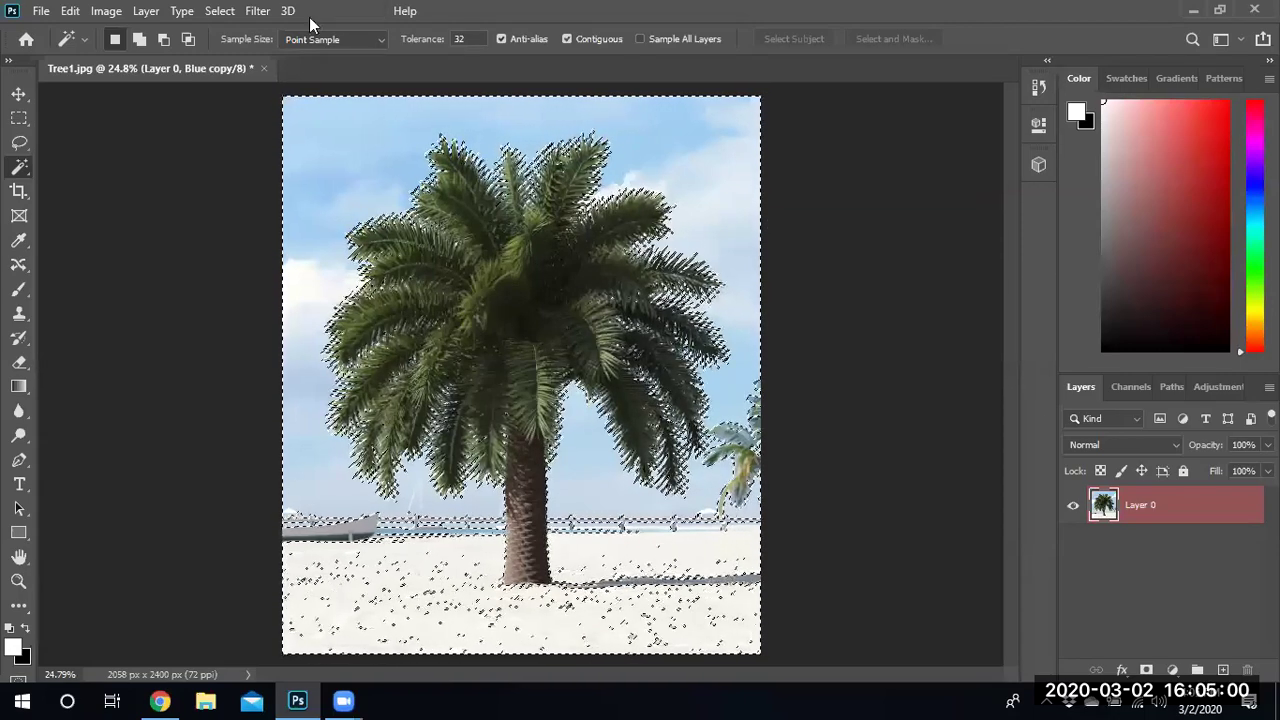
Step: Invert the selection and add a layer mask to Layer 0
click(221, 12)
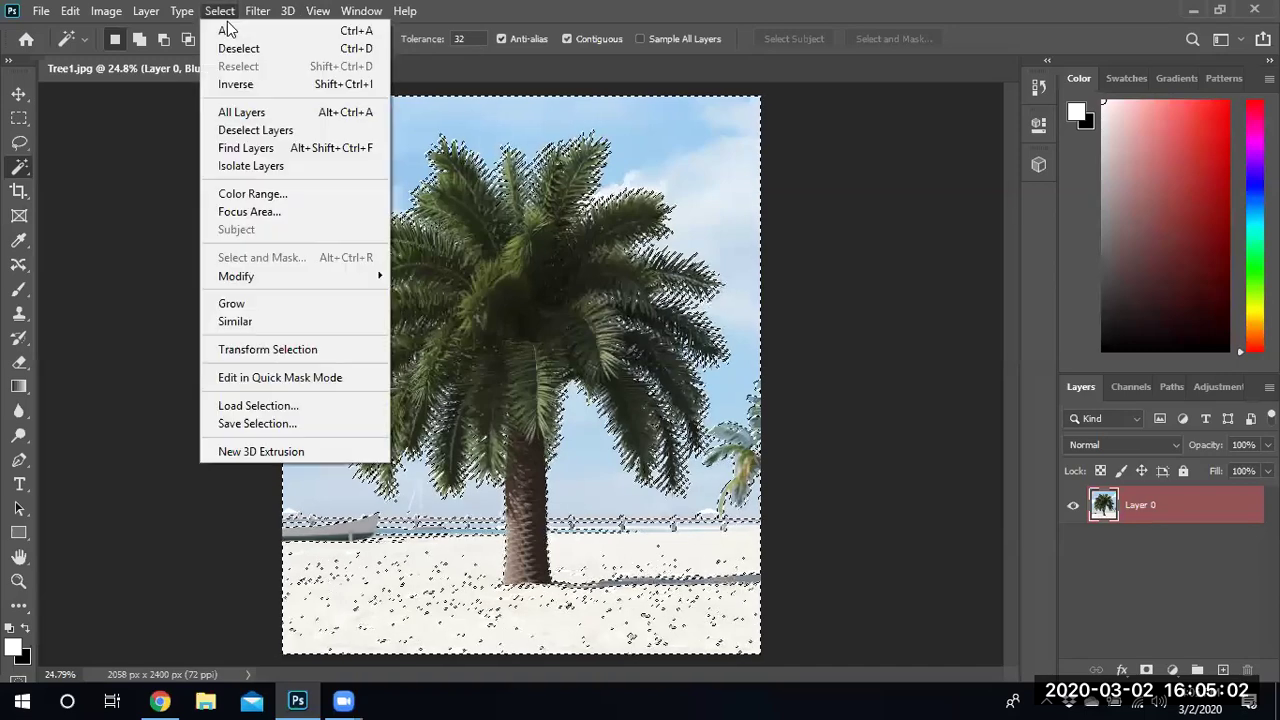
click(254, 90)
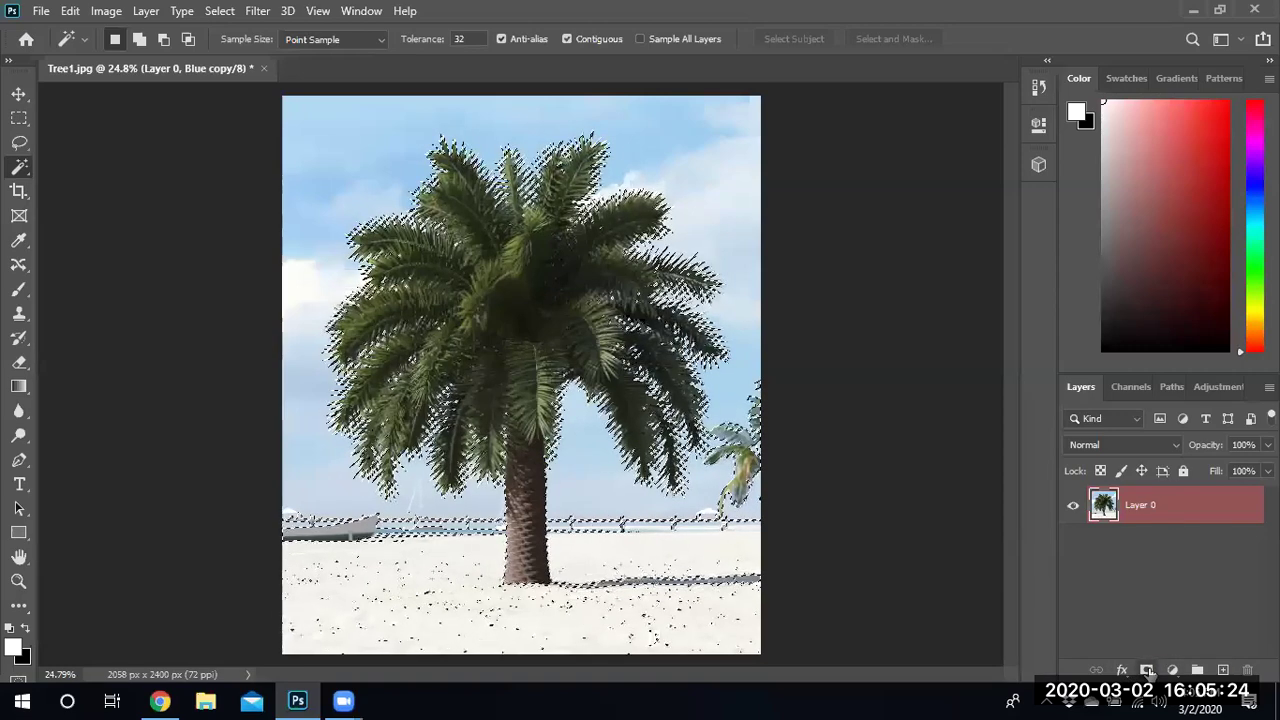
click(1147, 670)
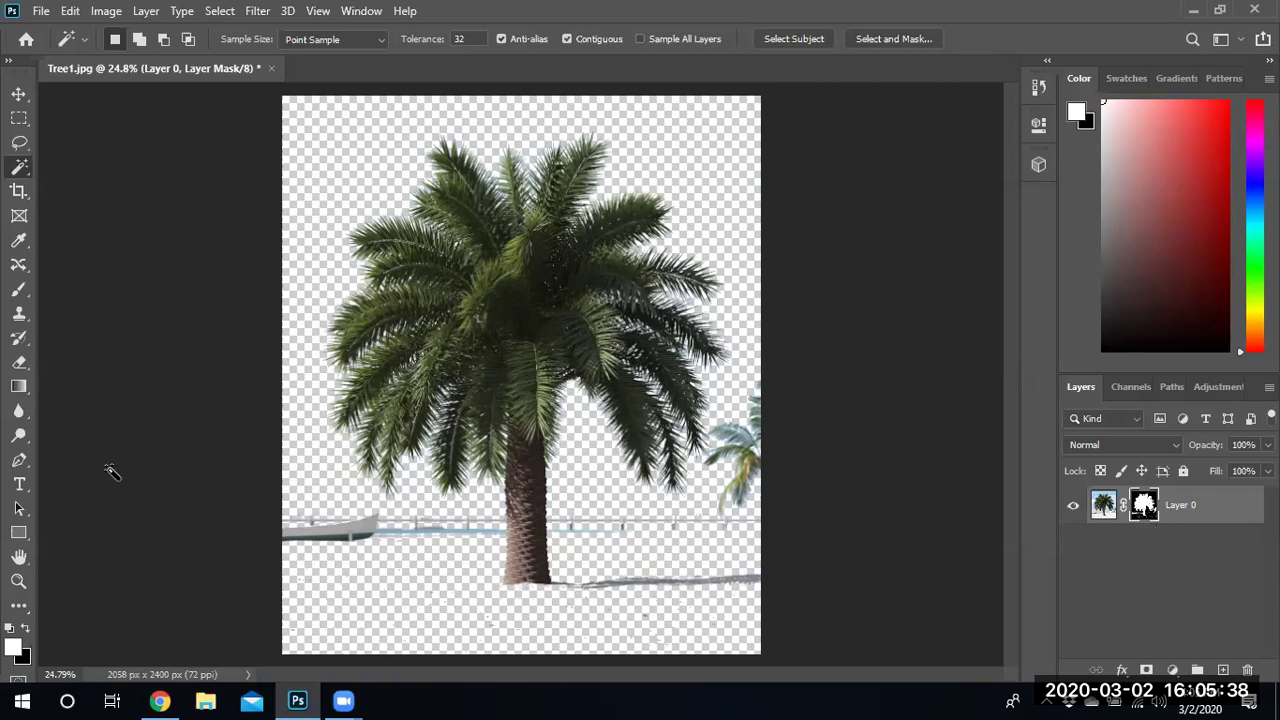
Step: Switch to the Brush with black as painting colour, undoing trial beach reveals
click(20, 290)
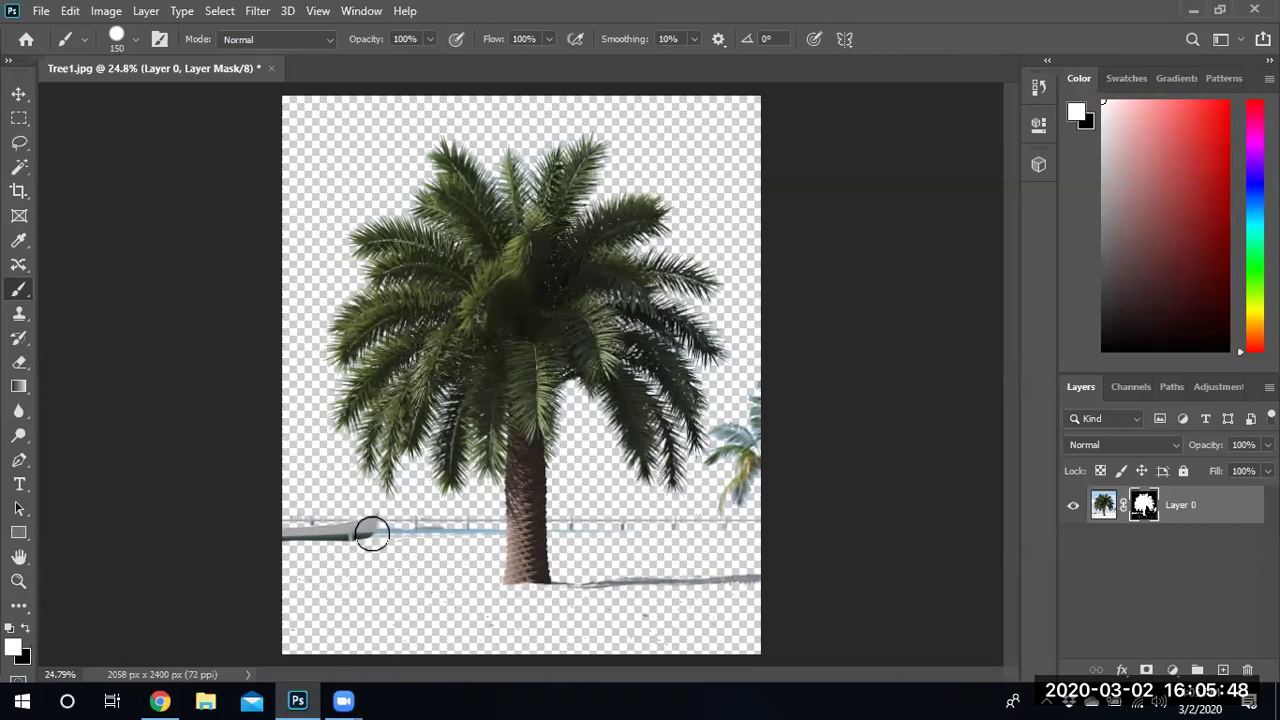
mouse_move(329, 531)
mouse_down()
mouse_move(329, 583)
mouse_move(343, 586)
mouse_move(357, 549)
mouse_move(376, 553)
mouse_move(329, 551)
mouse_up()
mouse_move(750, 486)
mouse_down()
mouse_move(743, 558)
mouse_move(752, 520)
mouse_move(692, 560)
mouse_move(756, 491)
mouse_move(764, 440)
mouse_move(692, 547)
mouse_move(752, 508)
mouse_move(718, 635)
mouse_up()
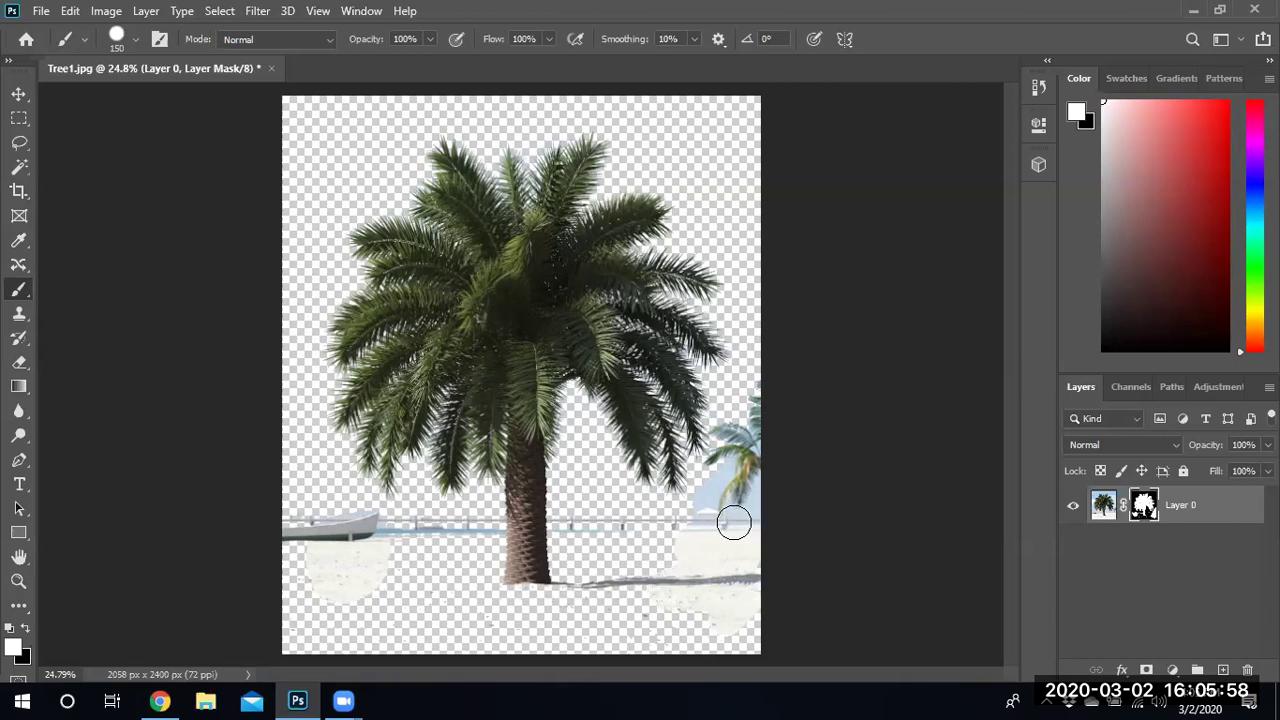
key(ctrl+z)
key(ctrl+z)
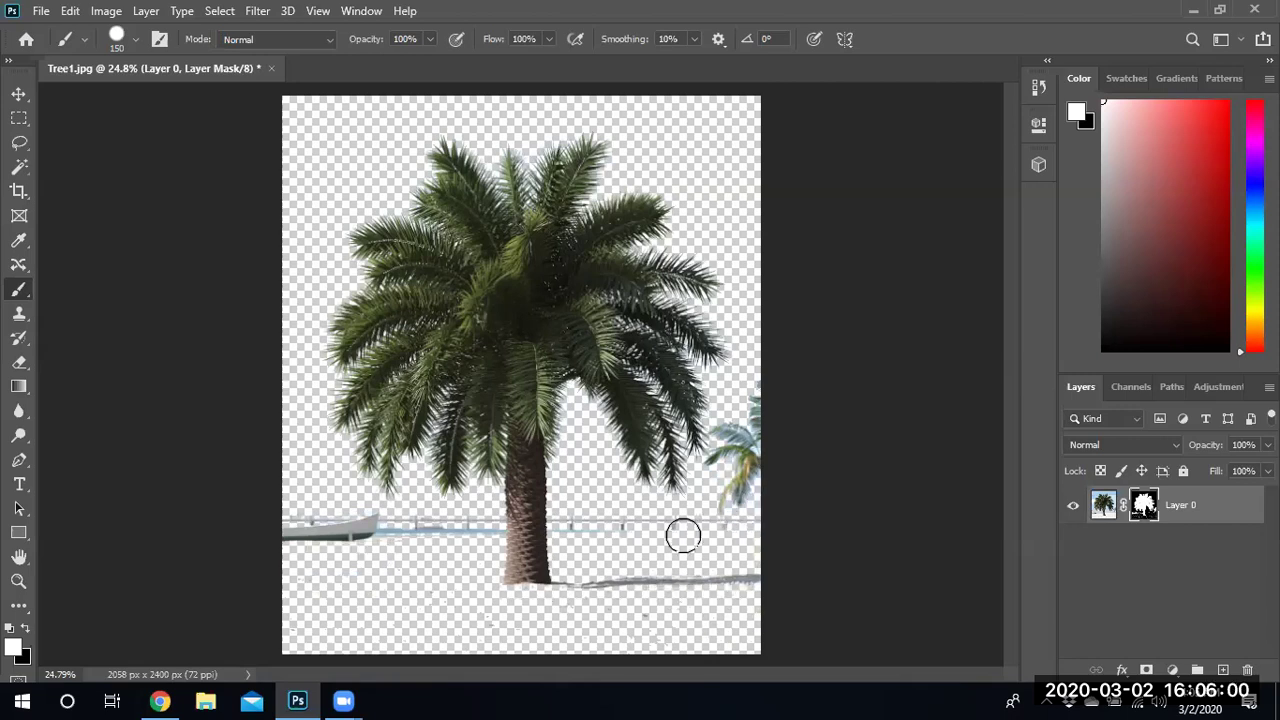
click(26, 628)
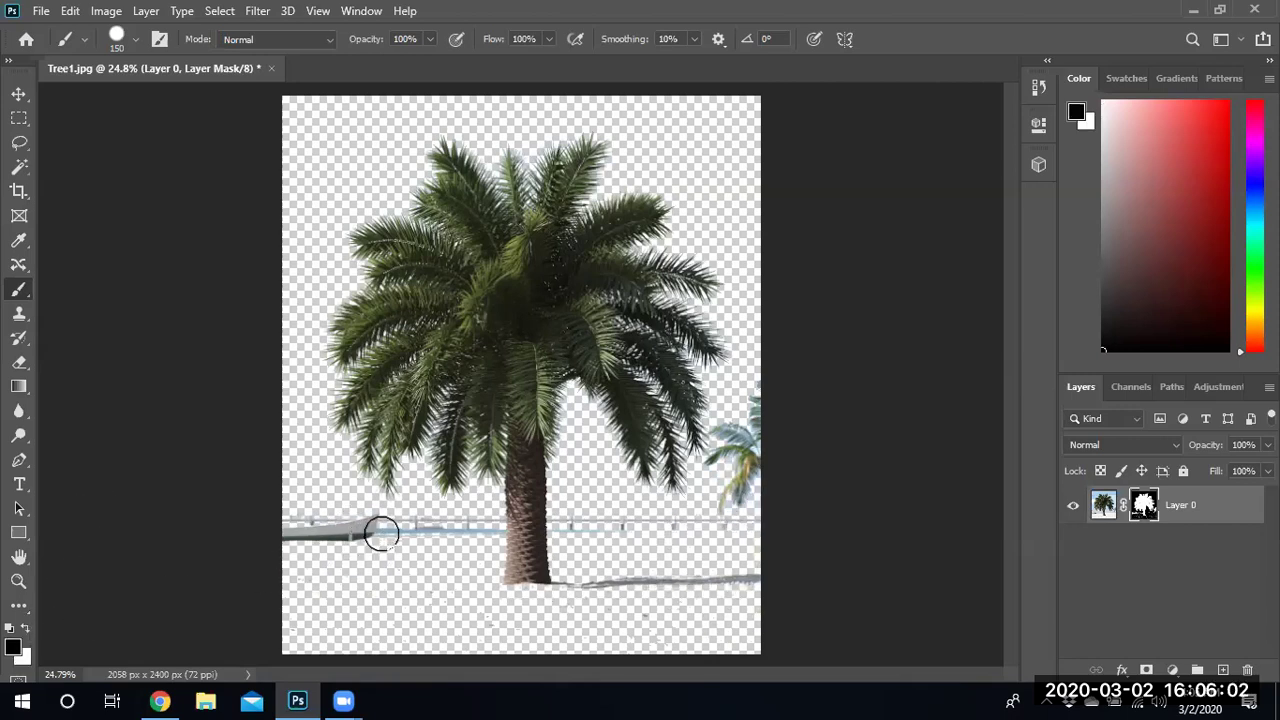
Step: Mask out the boat, the fence beside the trunk, and the whitish-blue fringe
mouse_move(380, 531)
mouse_down()
mouse_move(297, 523)
mouse_move(296, 536)
mouse_move(489, 531)
mouse_up()
scroll(492, 529, up, 1)
scroll(497, 527, up, 2)
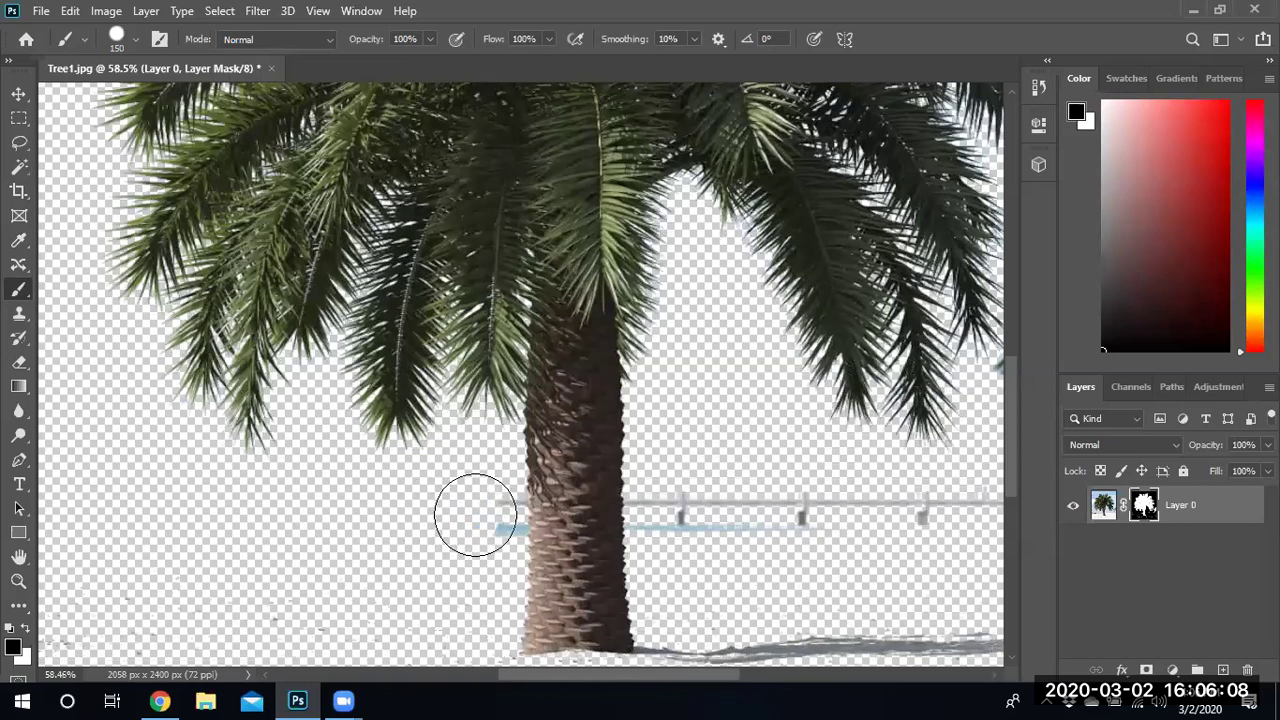
drag(480, 520, 486, 517)
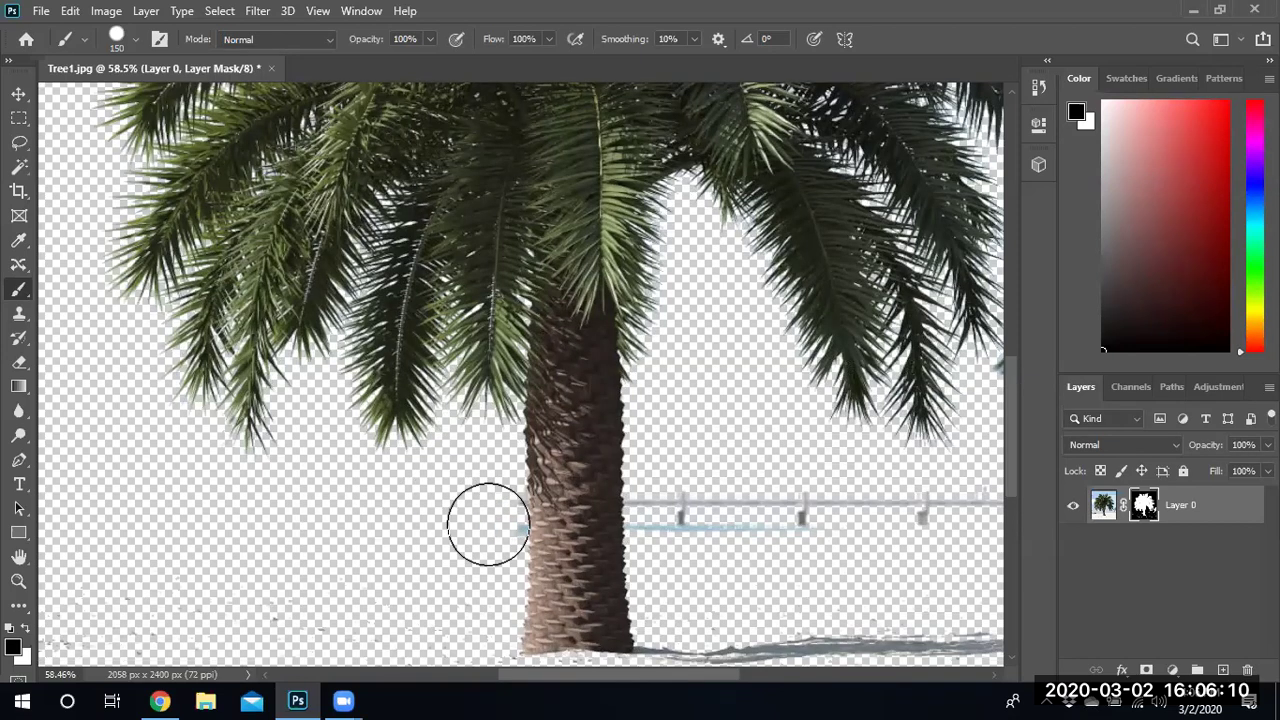
click(137, 39)
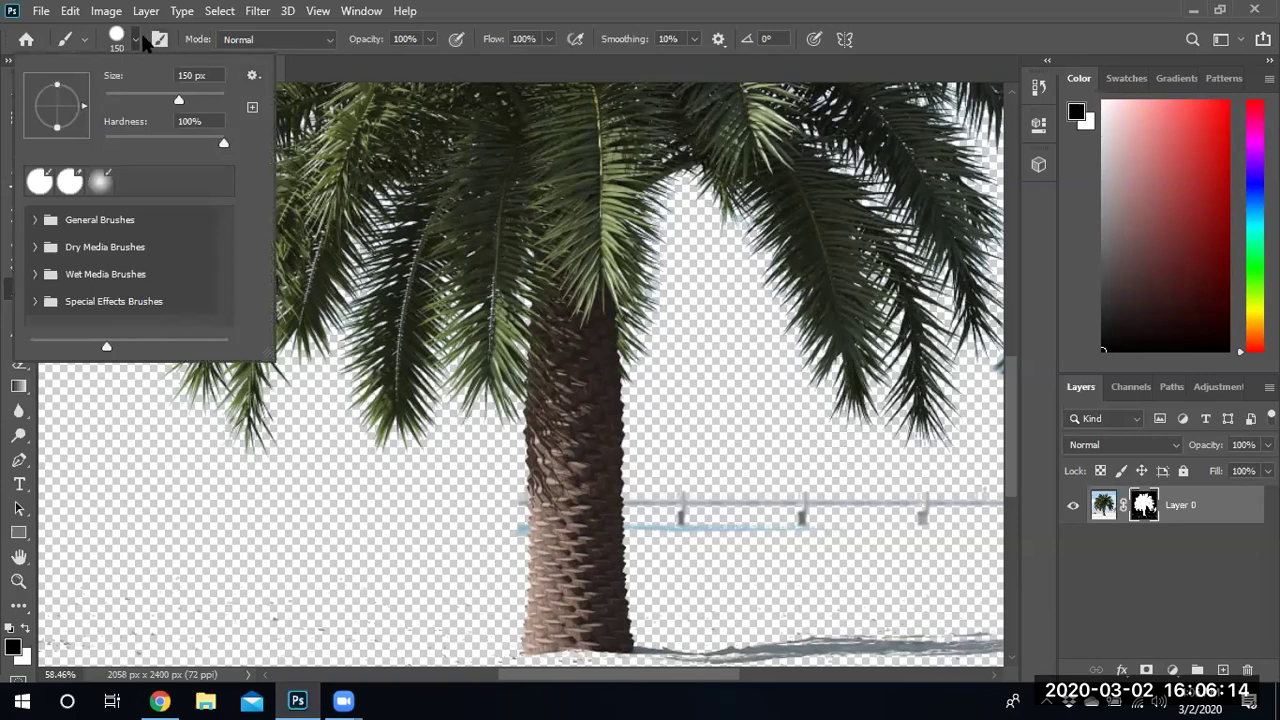
click(137, 42)
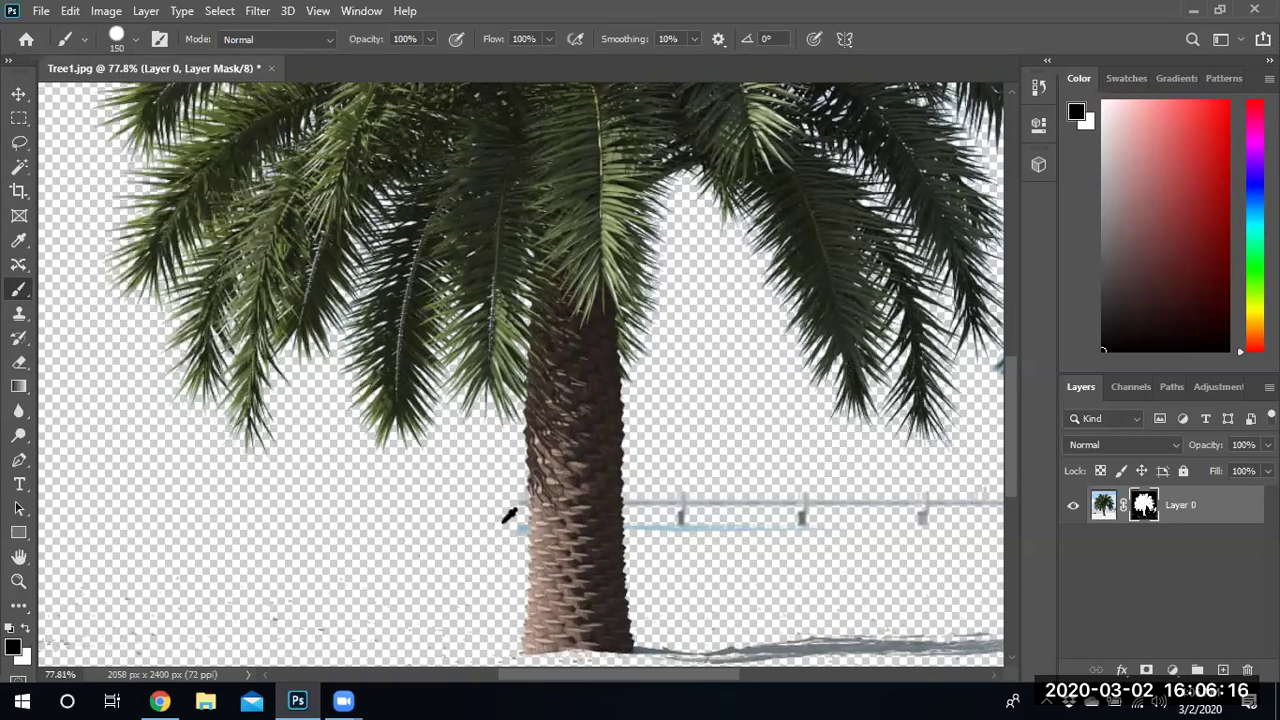
scroll(497, 522, up, 6)
click(466, 440)
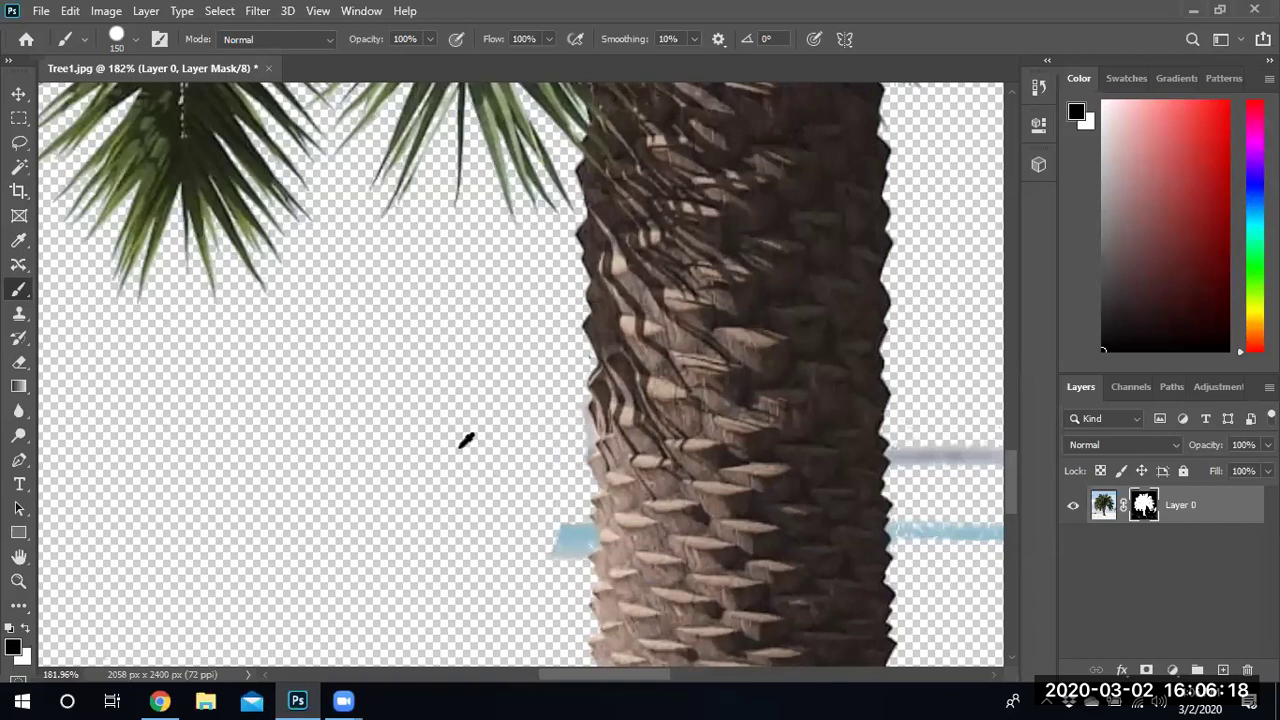
click(467, 536)
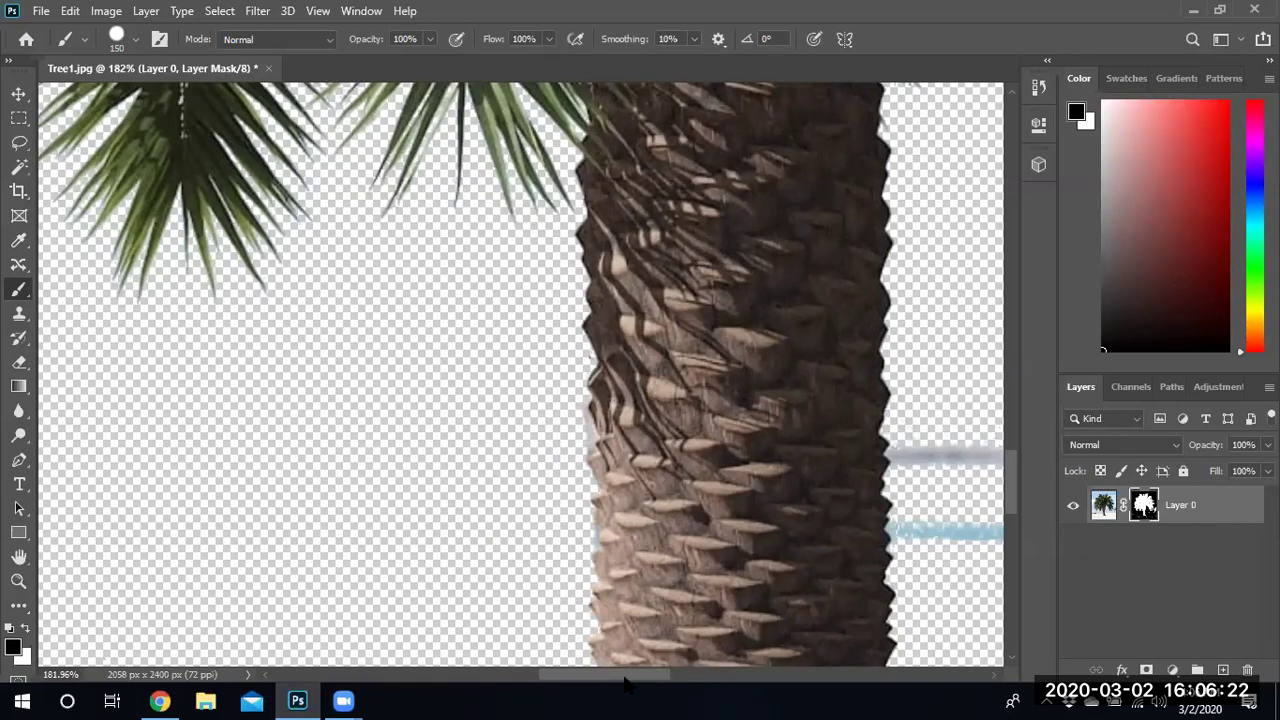
Step: Paint out the remaining railing, water and small palm fragment, then zoom out
drag(624, 680, 712, 680)
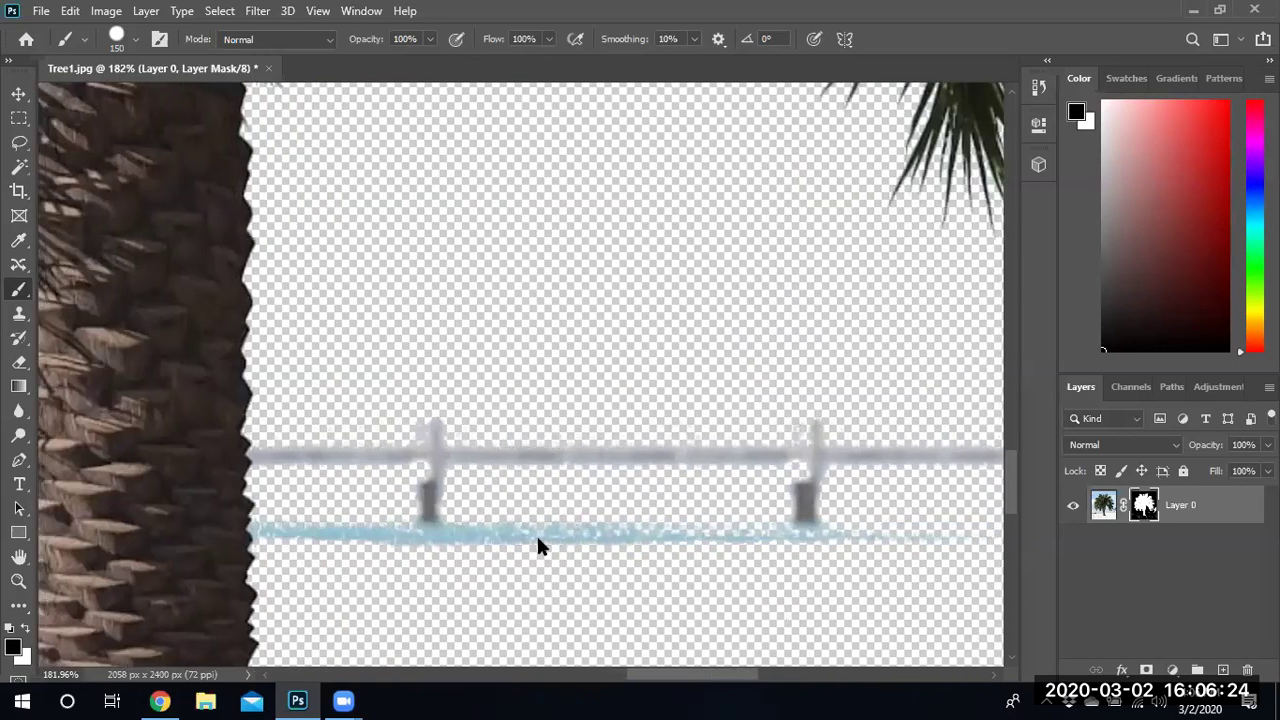
click(377, 478)
mouse_move(375, 520)
mouse_down()
mouse_move(416, 500)
mouse_move(469, 498)
mouse_move(753, 510)
mouse_up()
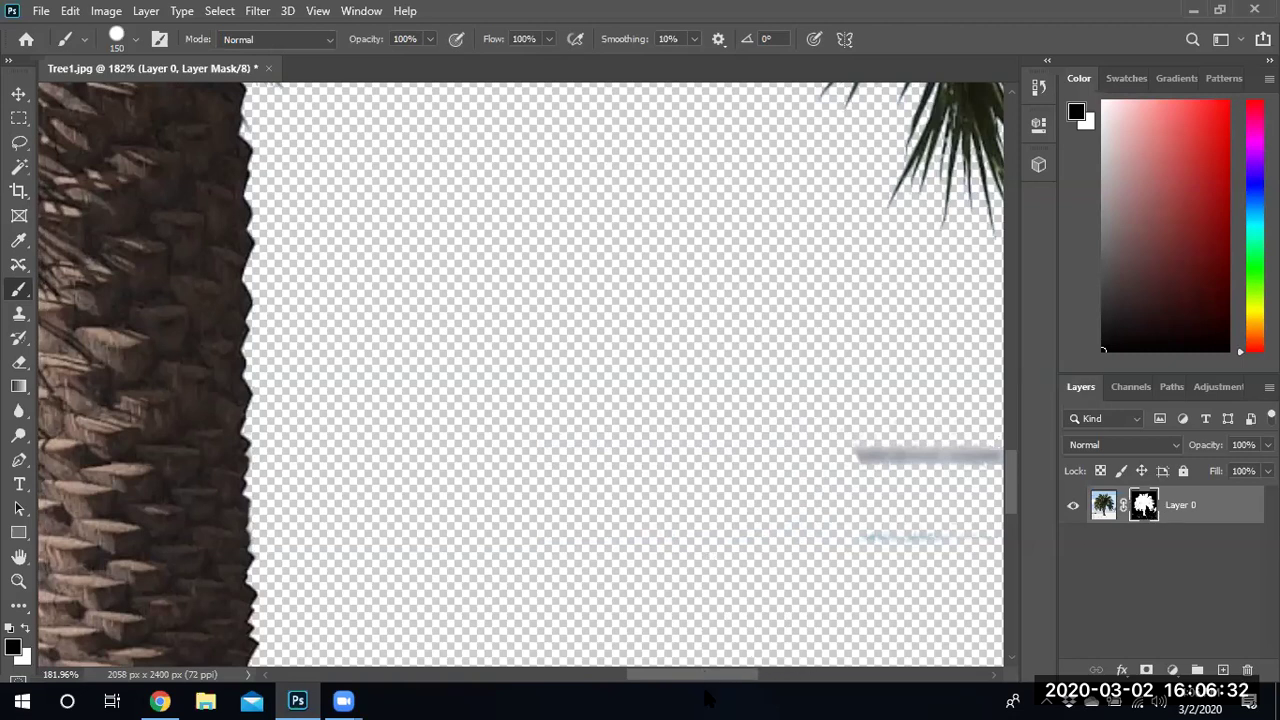
click(763, 676)
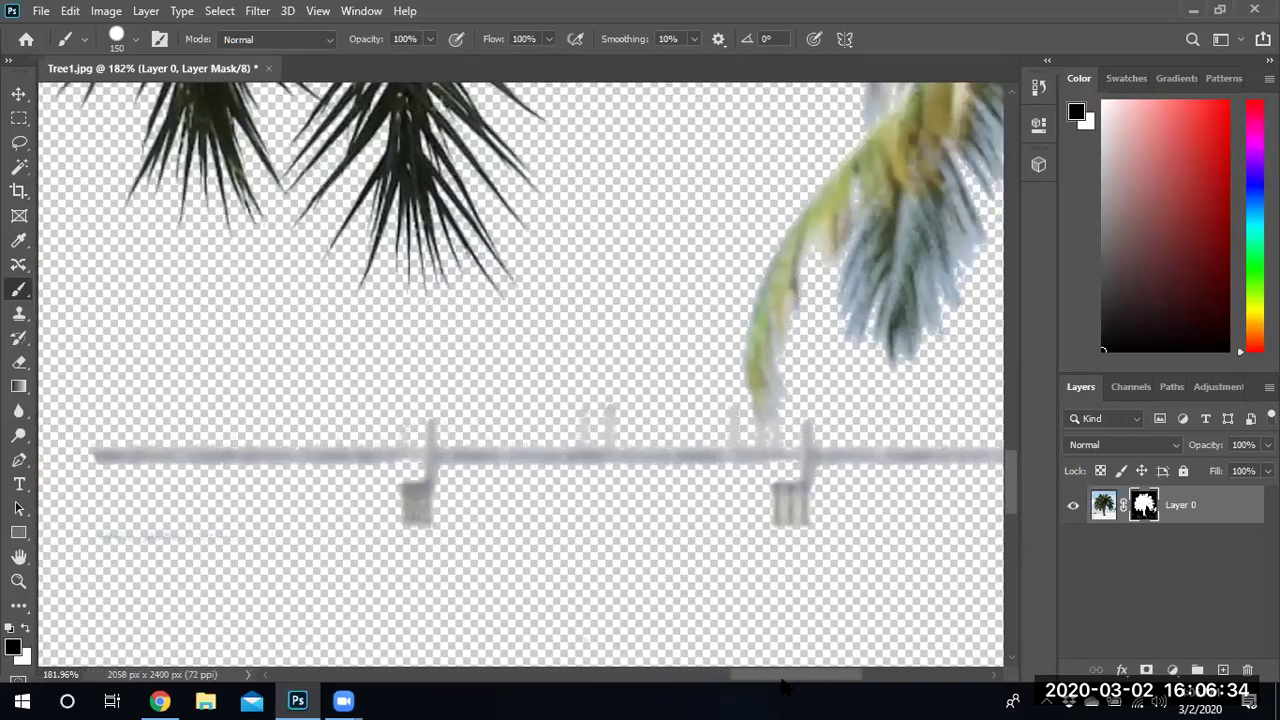
drag(763, 676, 713, 676)
scroll(460, 467, down, 6)
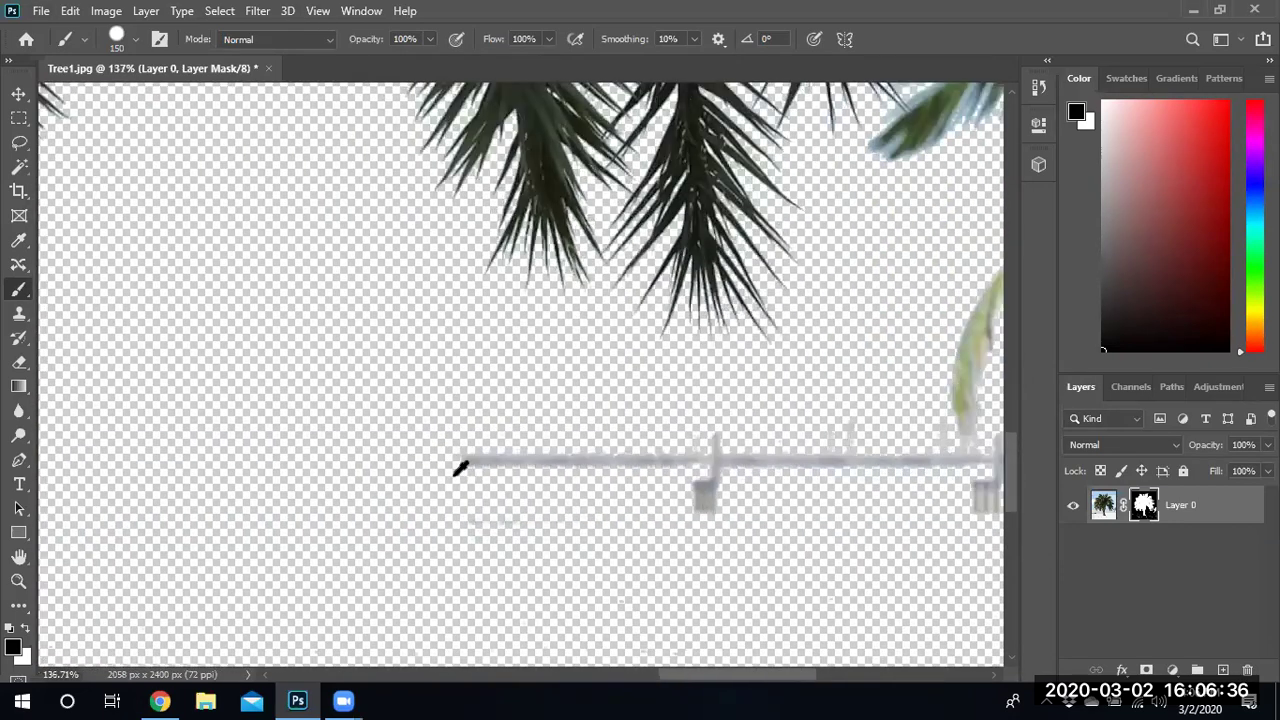
mouse_move(548, 483)
mouse_down()
mouse_move(659, 459)
mouse_move(700, 390)
mouse_move(715, 330)
mouse_move(713, 203)
mouse_move(644, 289)
mouse_move(650, 314)
mouse_move(674, 318)
mouse_move(628, 416)
mouse_move(629, 380)
mouse_move(634, 353)
mouse_move(697, 467)
mouse_move(700, 545)
mouse_up()
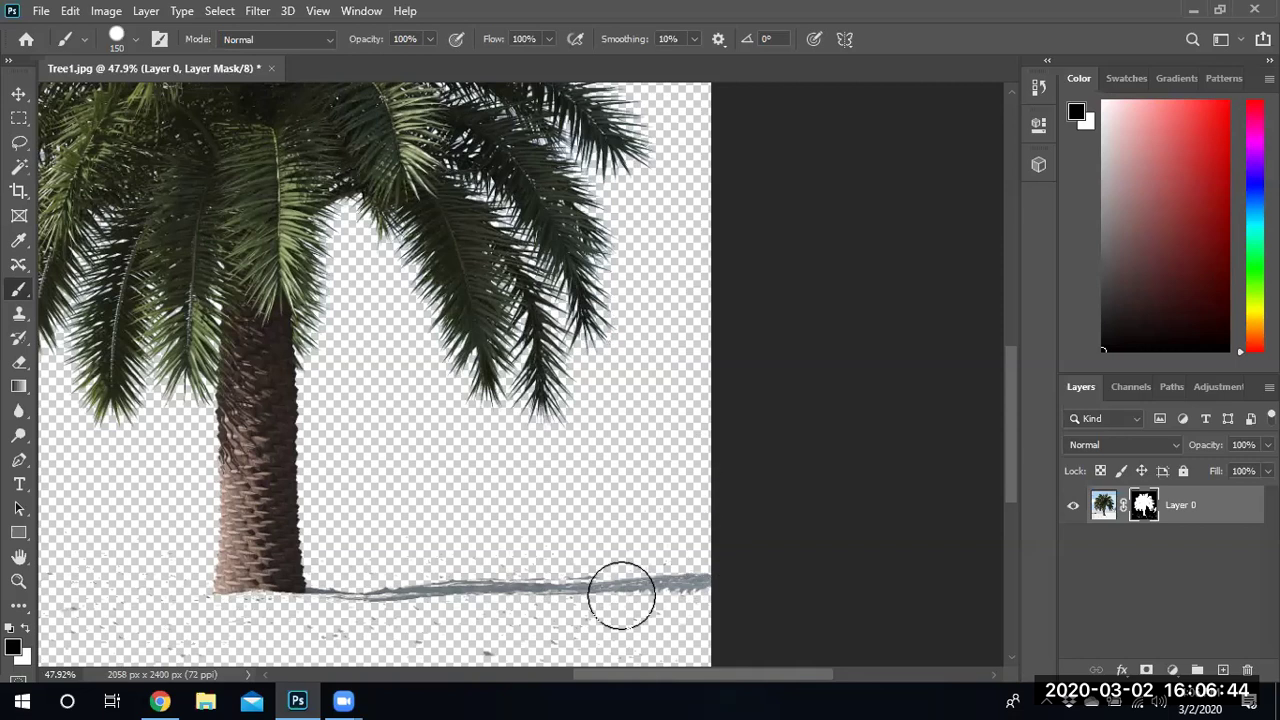
scroll(506, 597, down, 2)
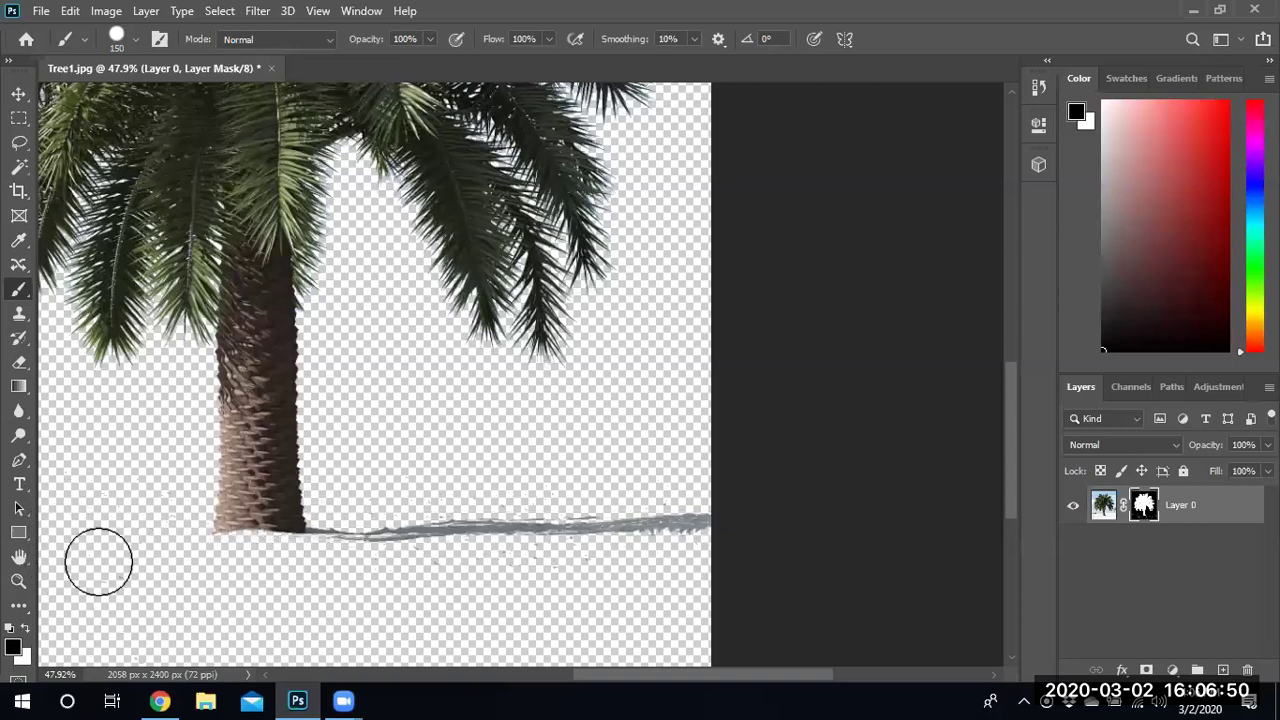
scroll(102, 554, down, 3)
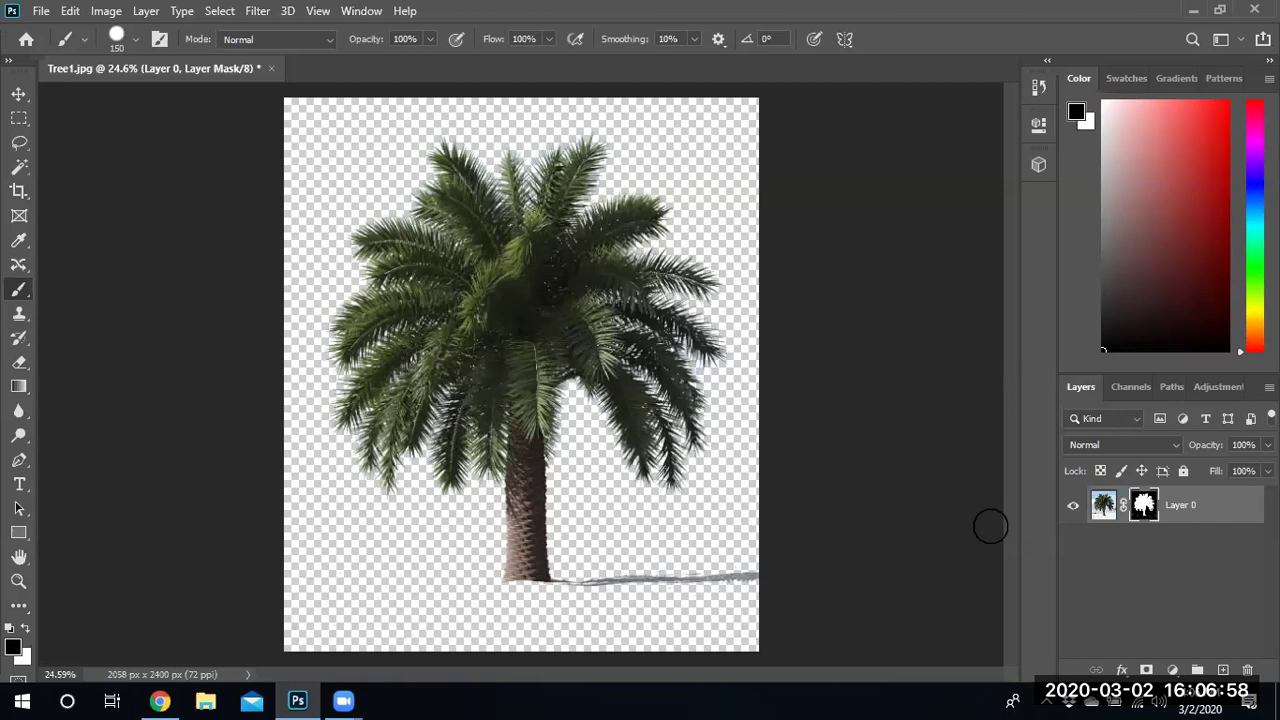
Step: Add a new layer and move it below the palm layer
click(1224, 671)
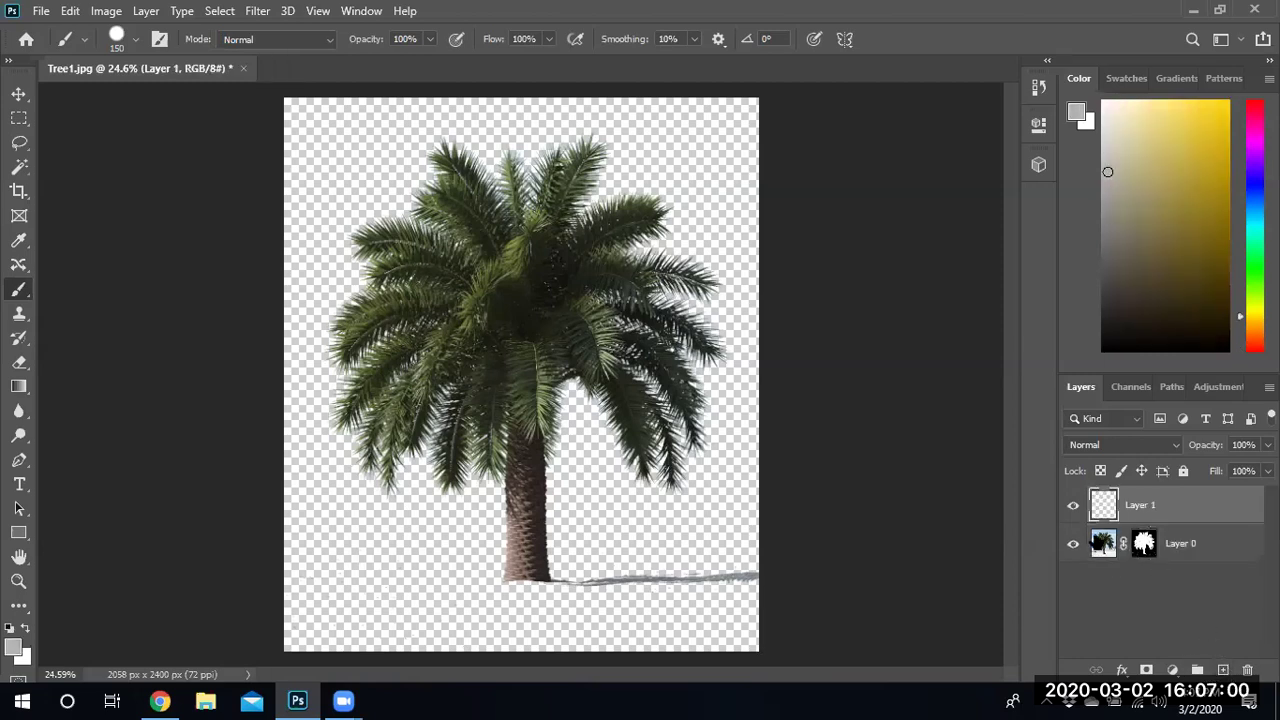
drag(1140, 506, 1128, 546)
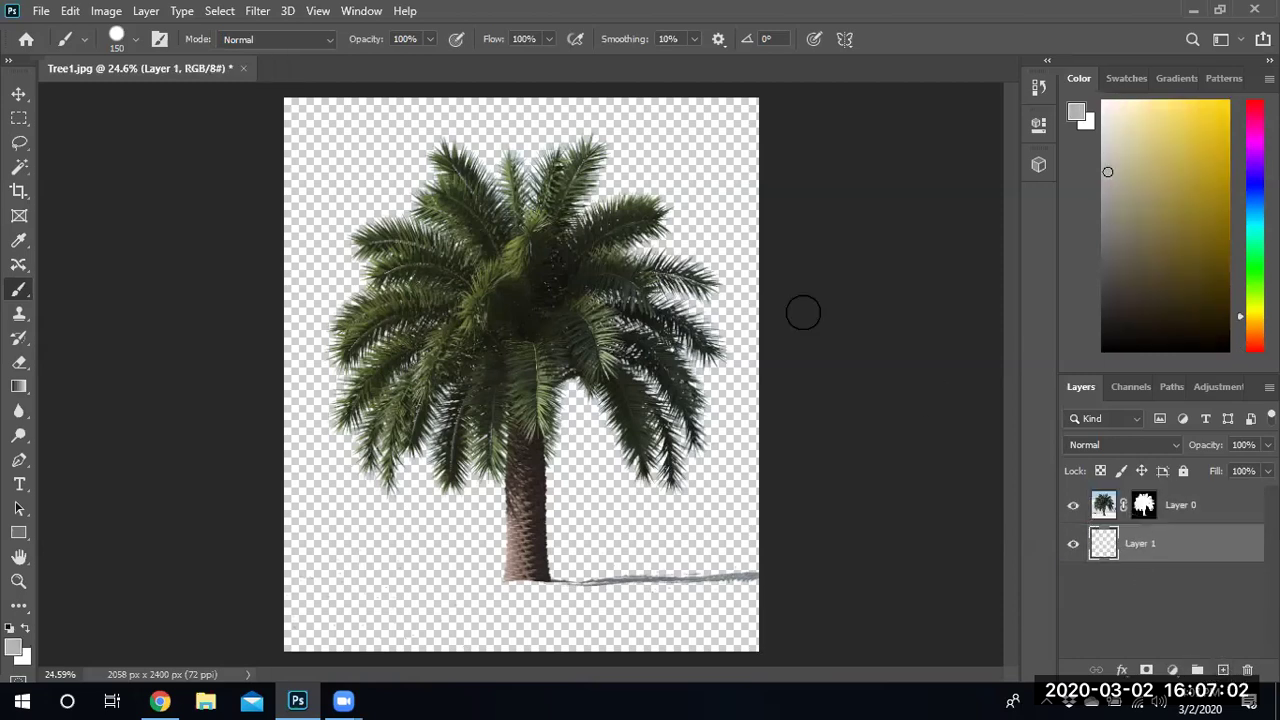
click(258, 11)
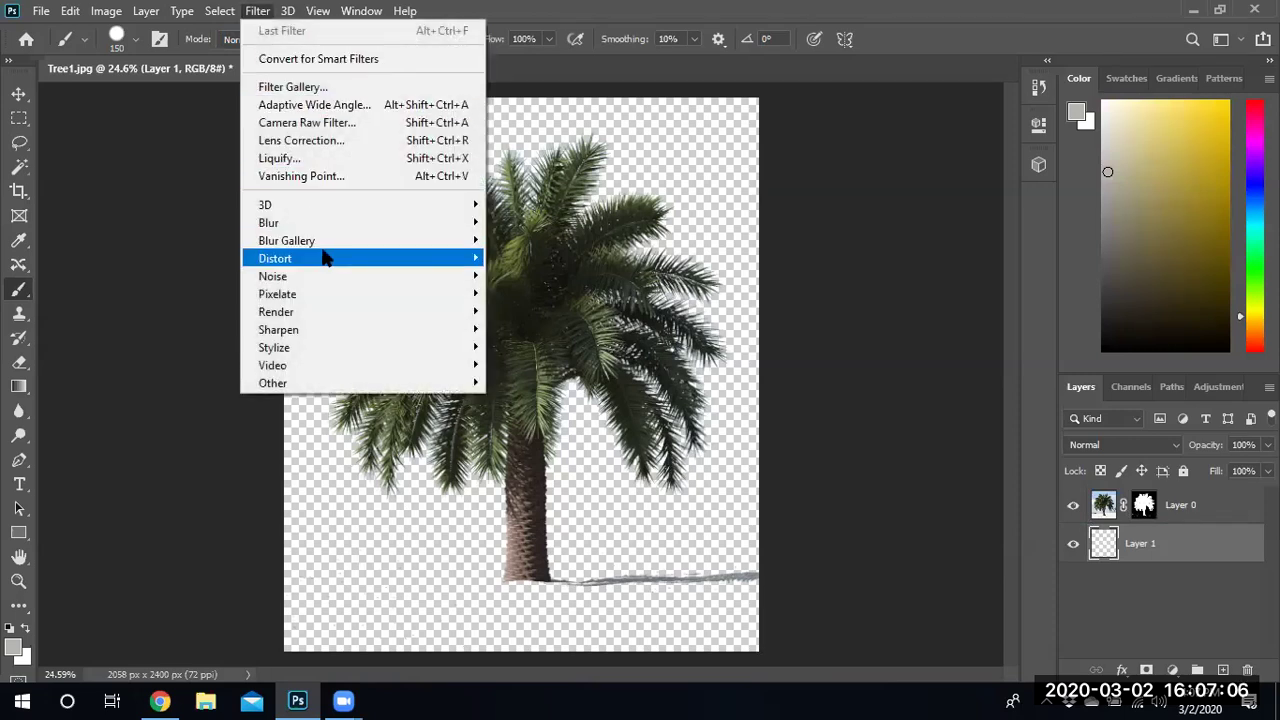
mouse_move(303, 311)
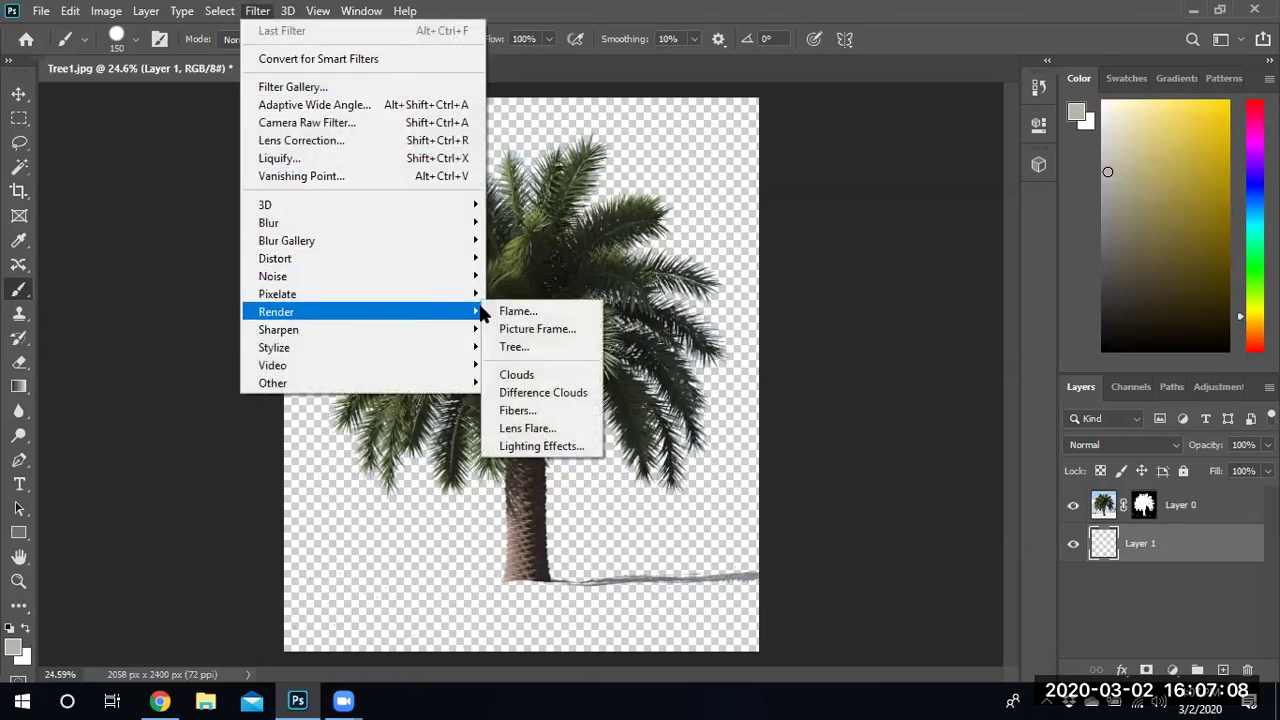
Step: Set the foreground to blue #0c16ea and the background to light blue #8fd2f1
click(14, 648)
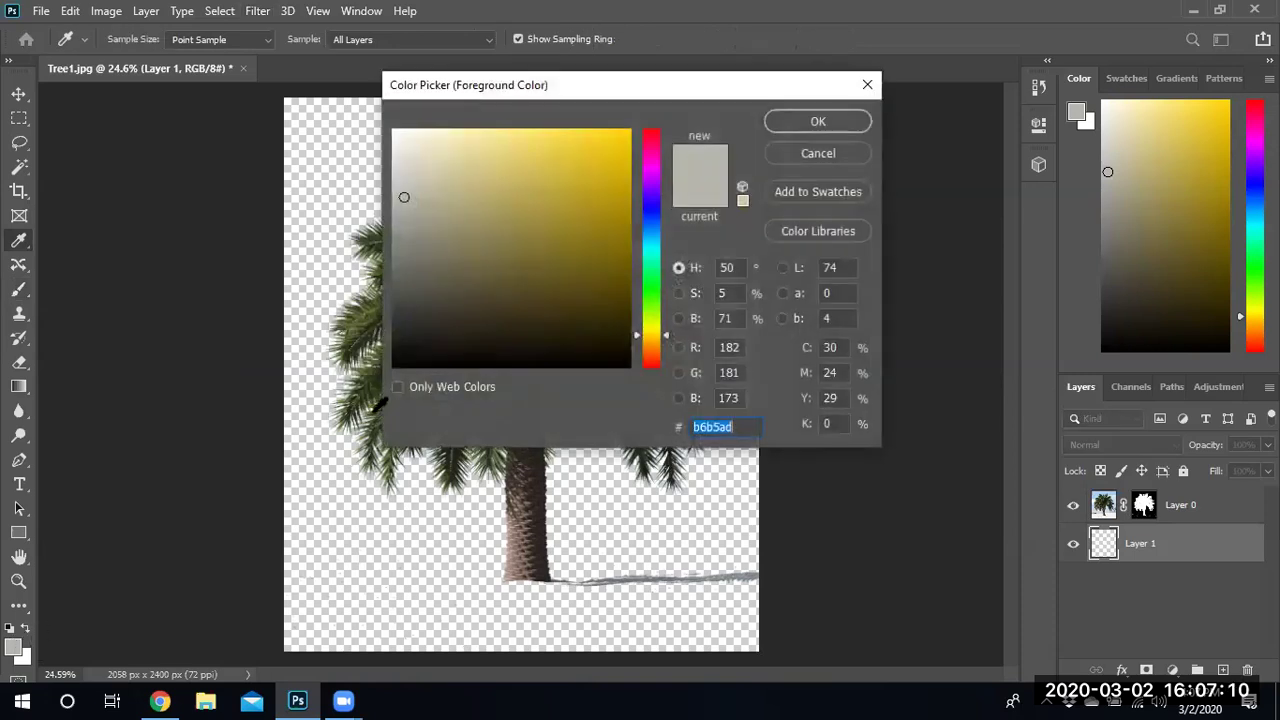
click(651, 211)
click(620, 149)
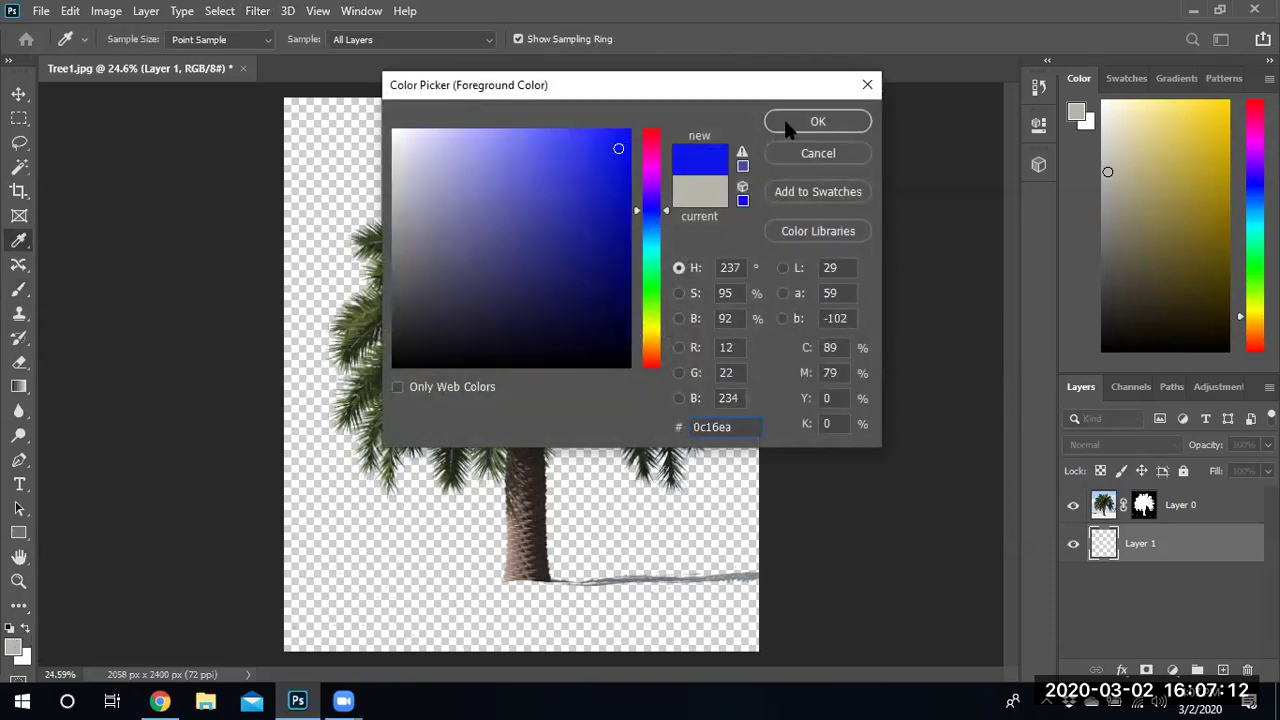
click(785, 119)
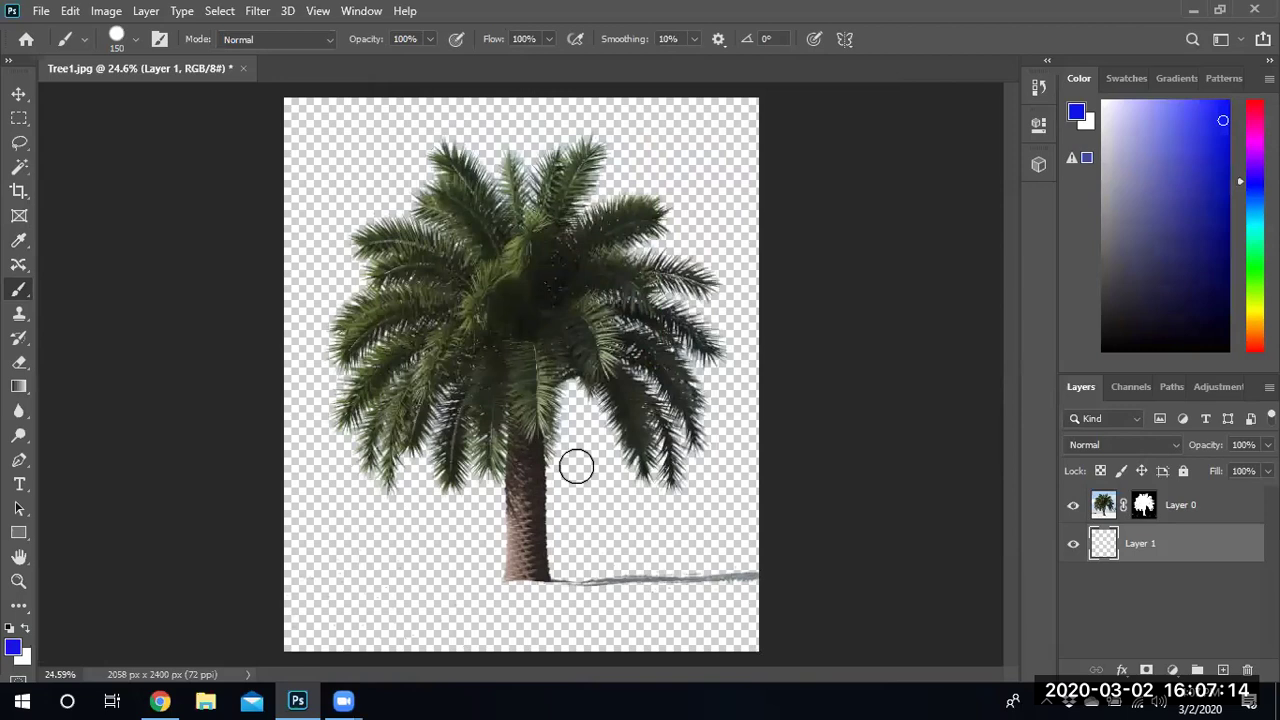
click(21, 655)
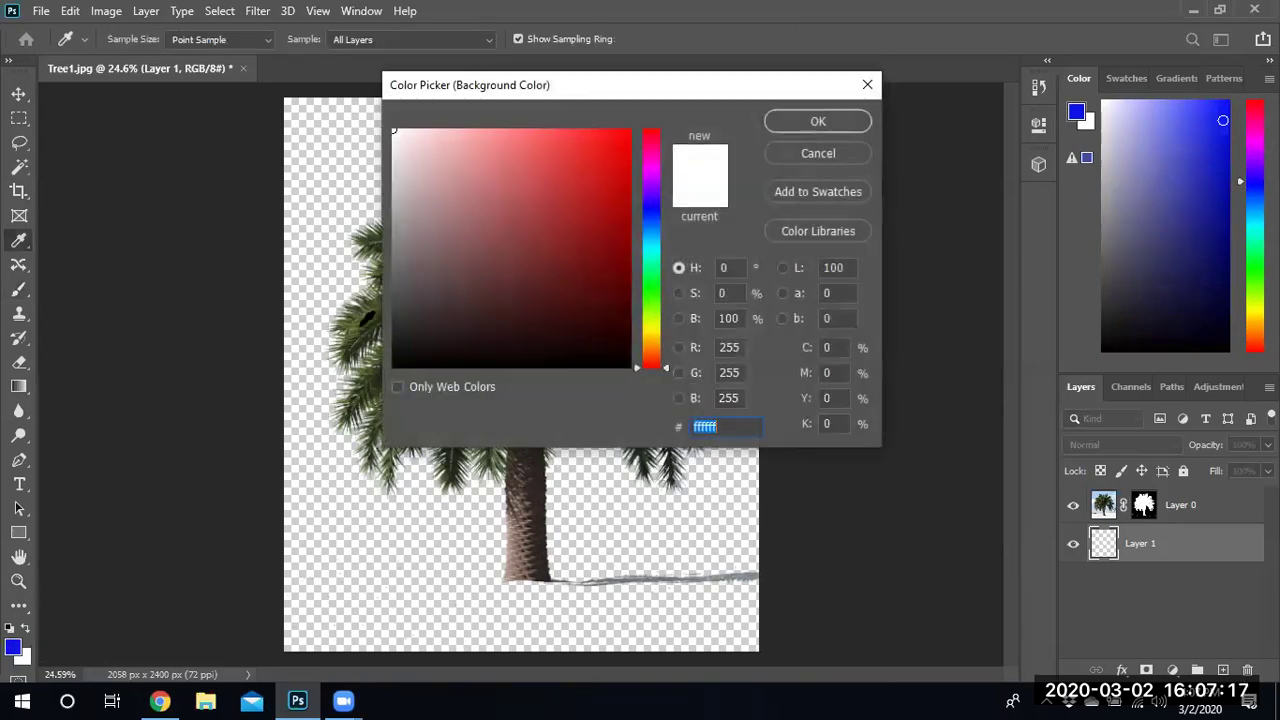
click(654, 236)
click(489, 142)
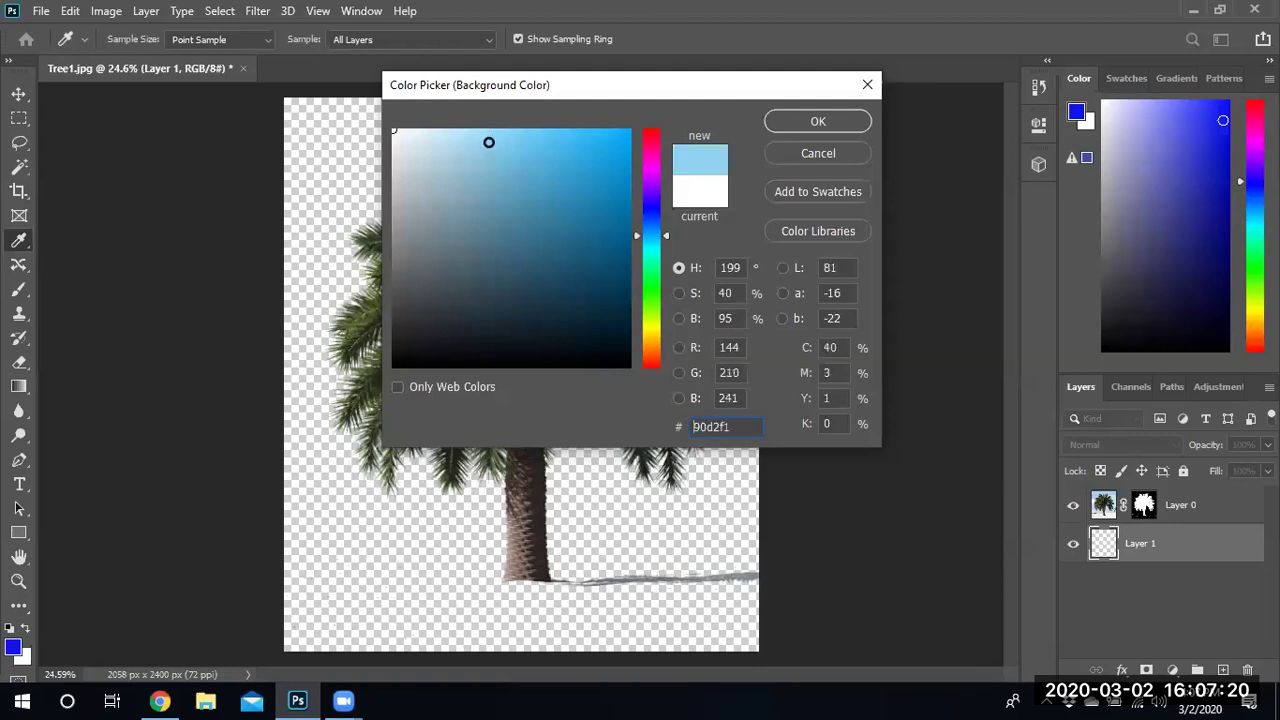
click(808, 120)
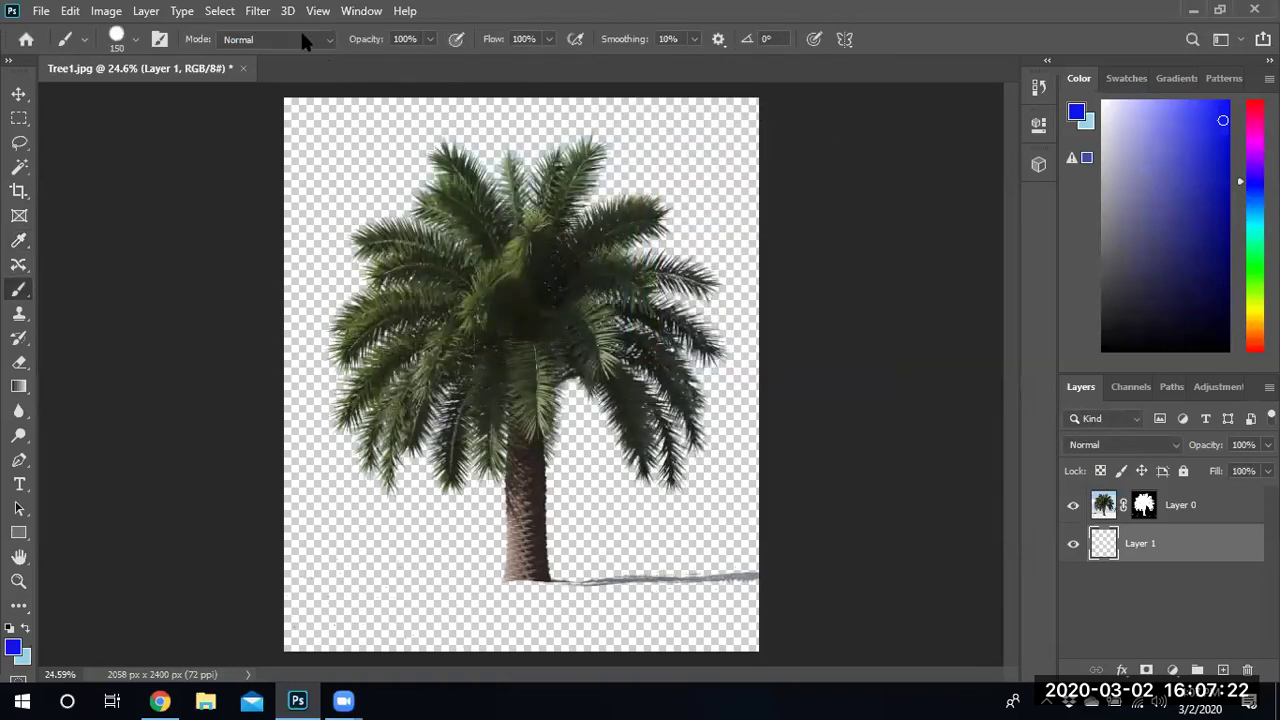
Step: Render Clouds on Layer 1 to fill it with a blue sky
click(258, 12)
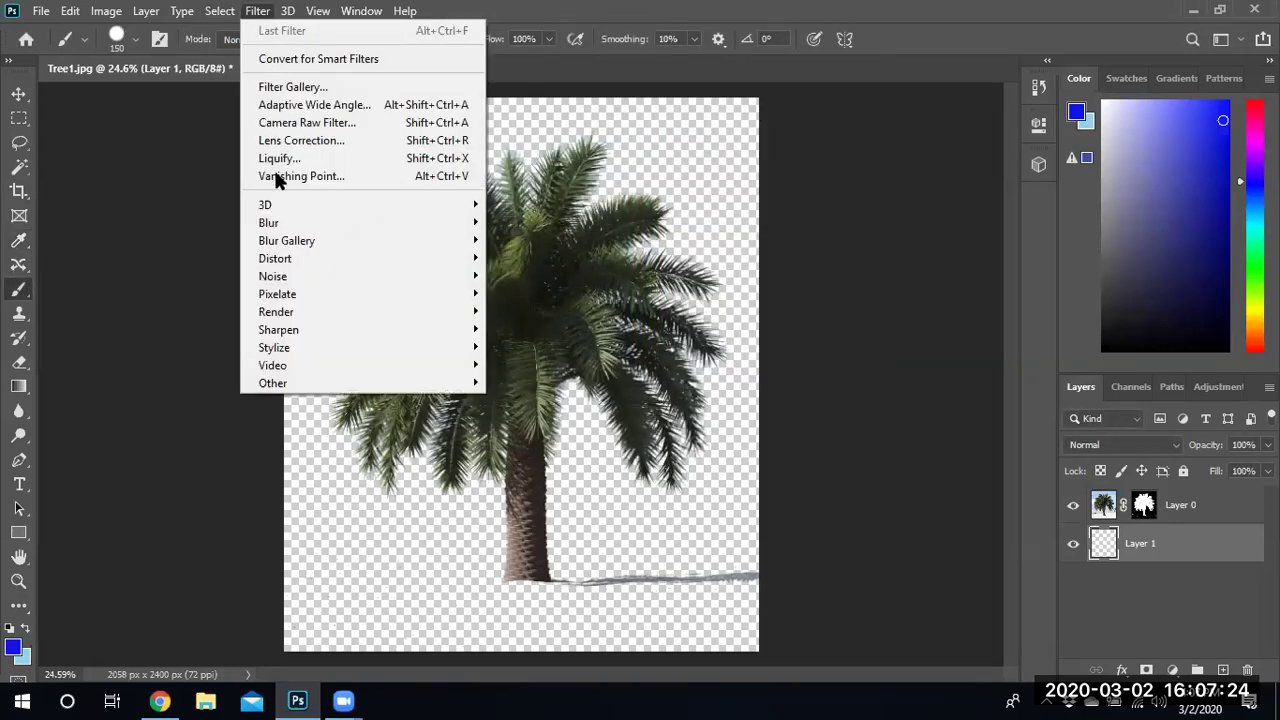
mouse_move(389, 311)
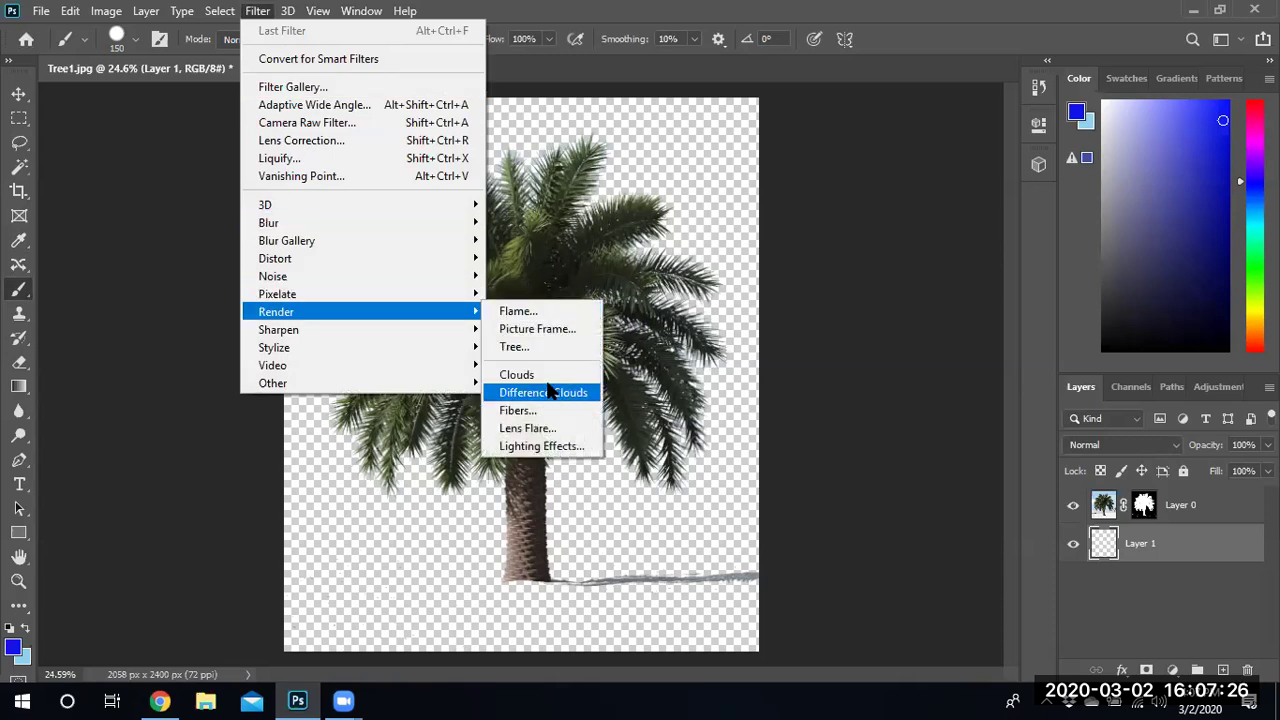
click(545, 375)
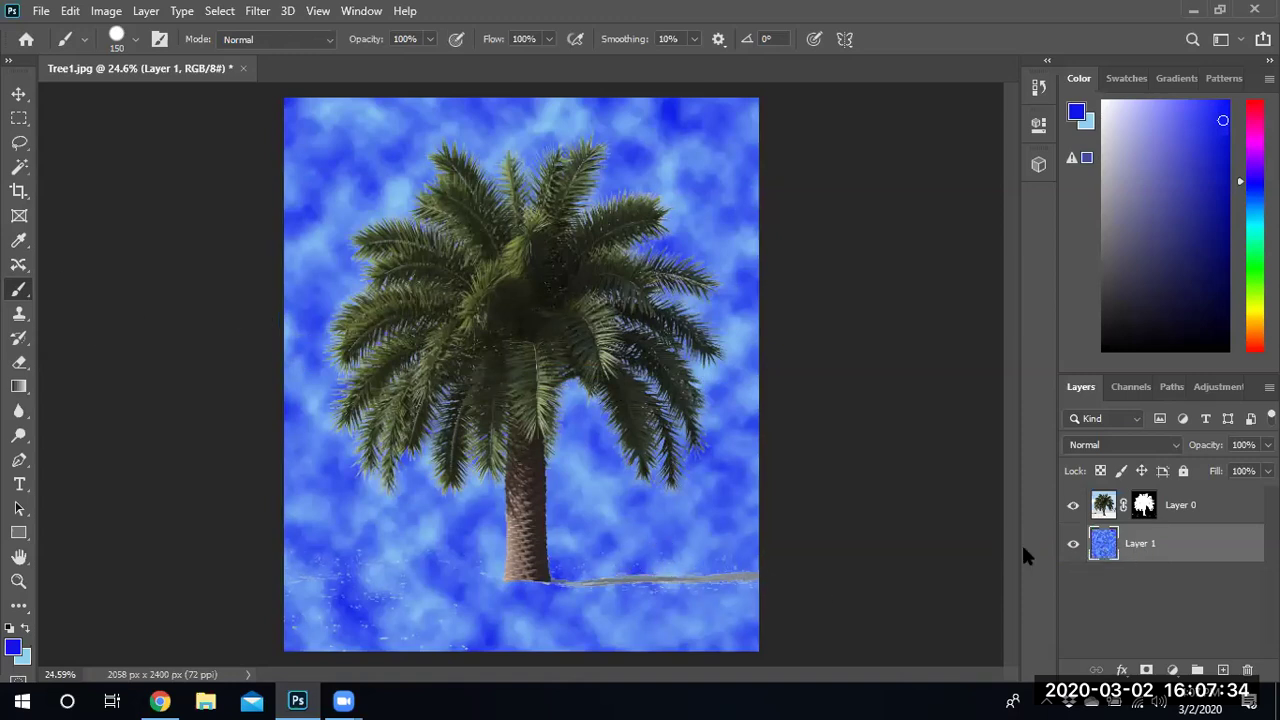
Step: Select the palm layer's mask and zoom into the lower sky
click(1144, 505)
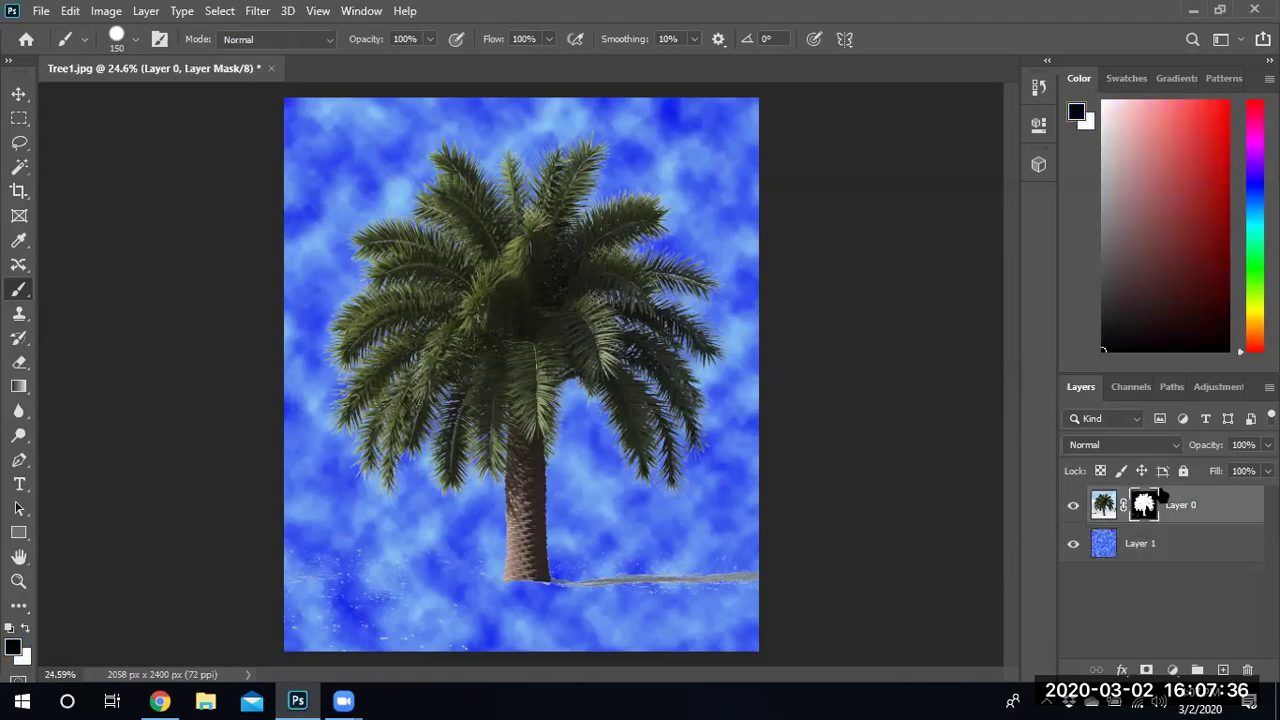
scroll(658, 310, up, 5)
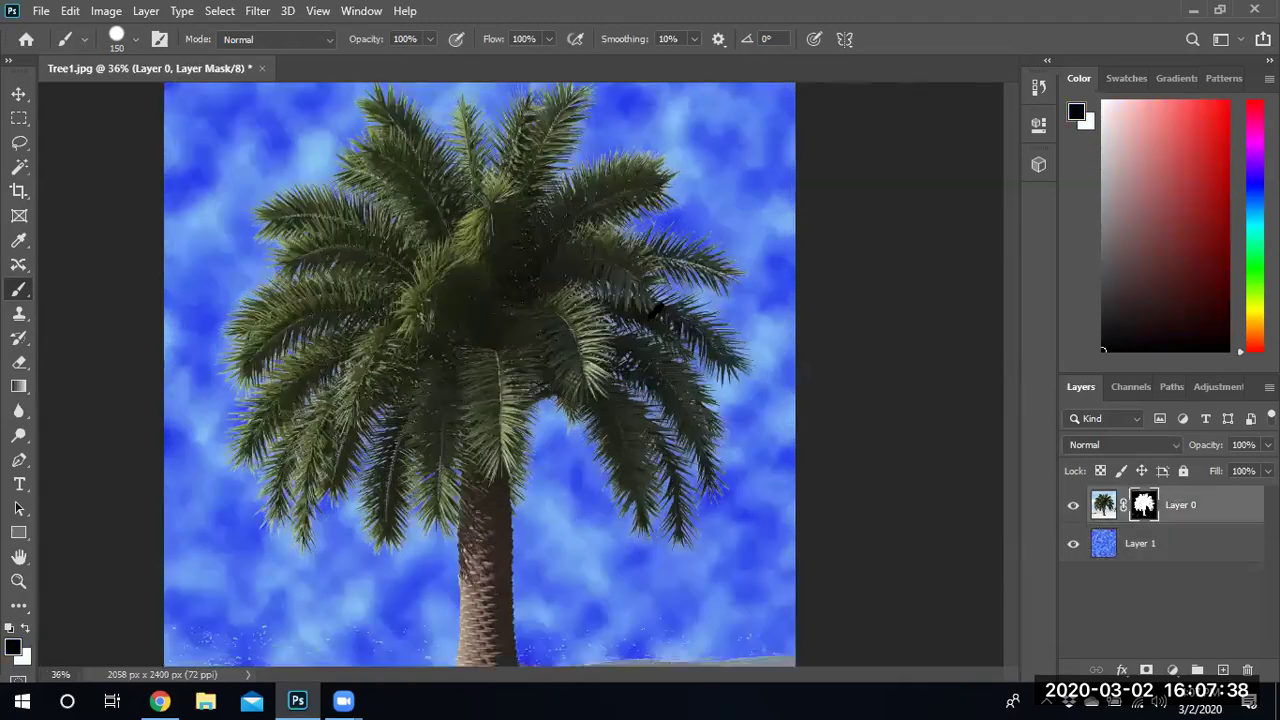
scroll(729, 300, up, 2)
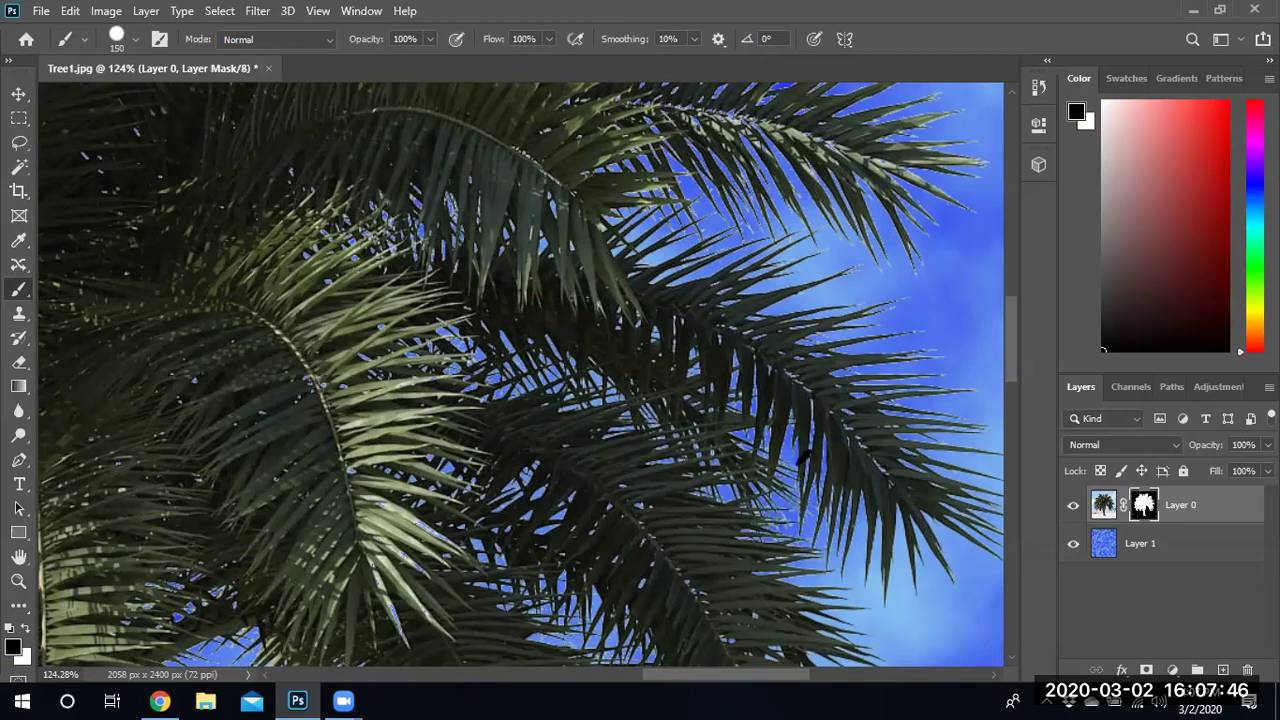
scroll(545, 459, down, 4)
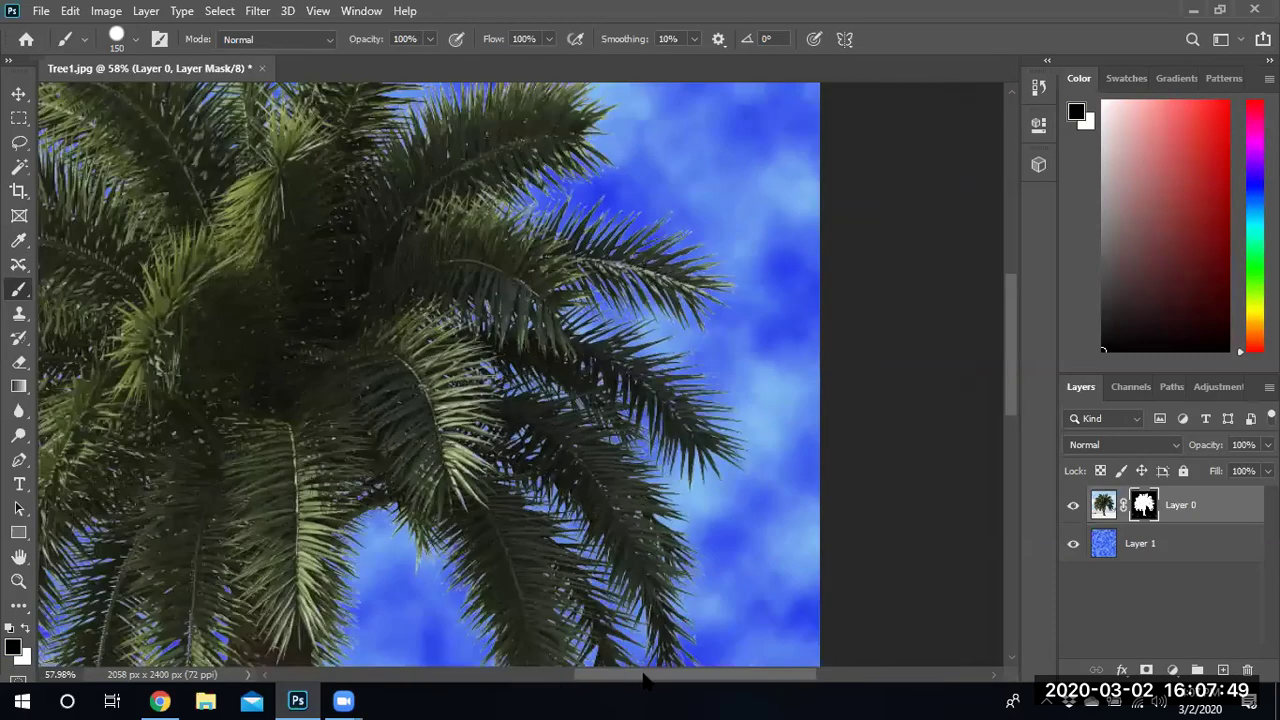
drag(648, 677, 580, 680)
scroll(371, 286, up, 5)
scroll(371, 276, up, 3)
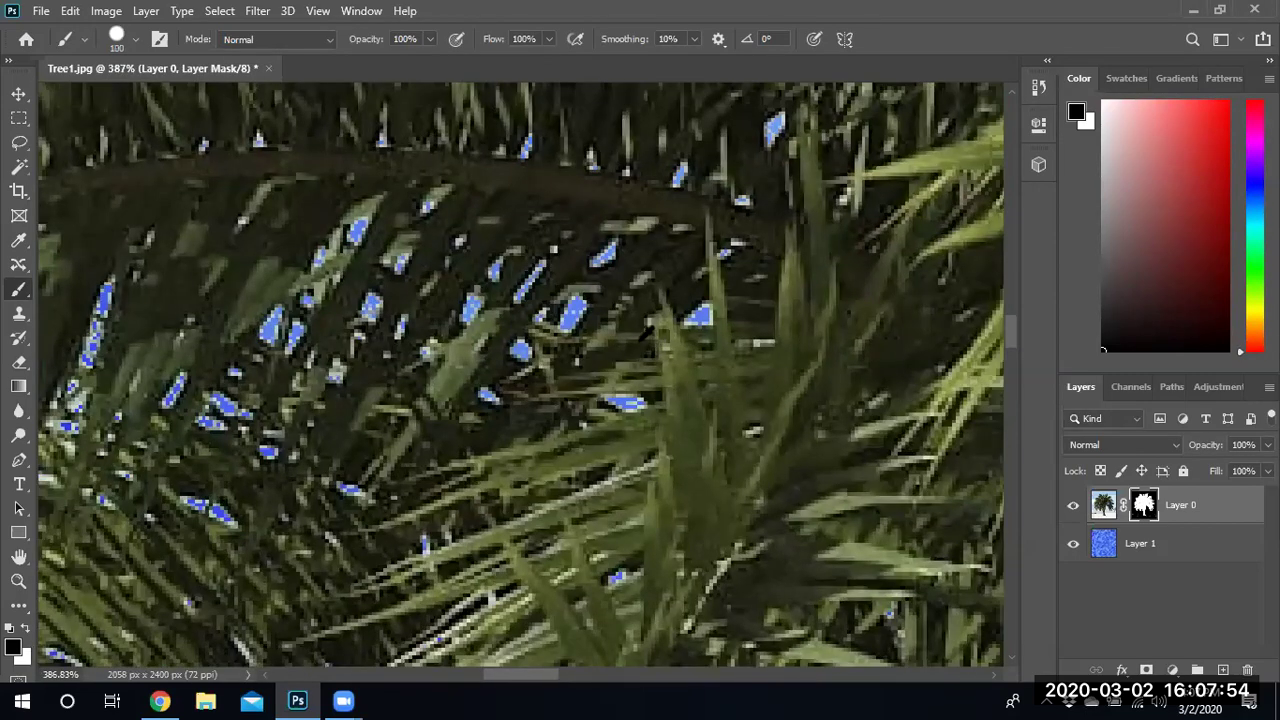
Step: Shrink the brush to 40 and inspect the leftover speckles, zooming back out slightly
key(bracketleft)
key(bracketleft)
key(bracketleft)
key(bracketleft)
key(bracketleft)
key(bracketleft)
key(bracketleft)
key(bracketleft)
key(bracketleft)
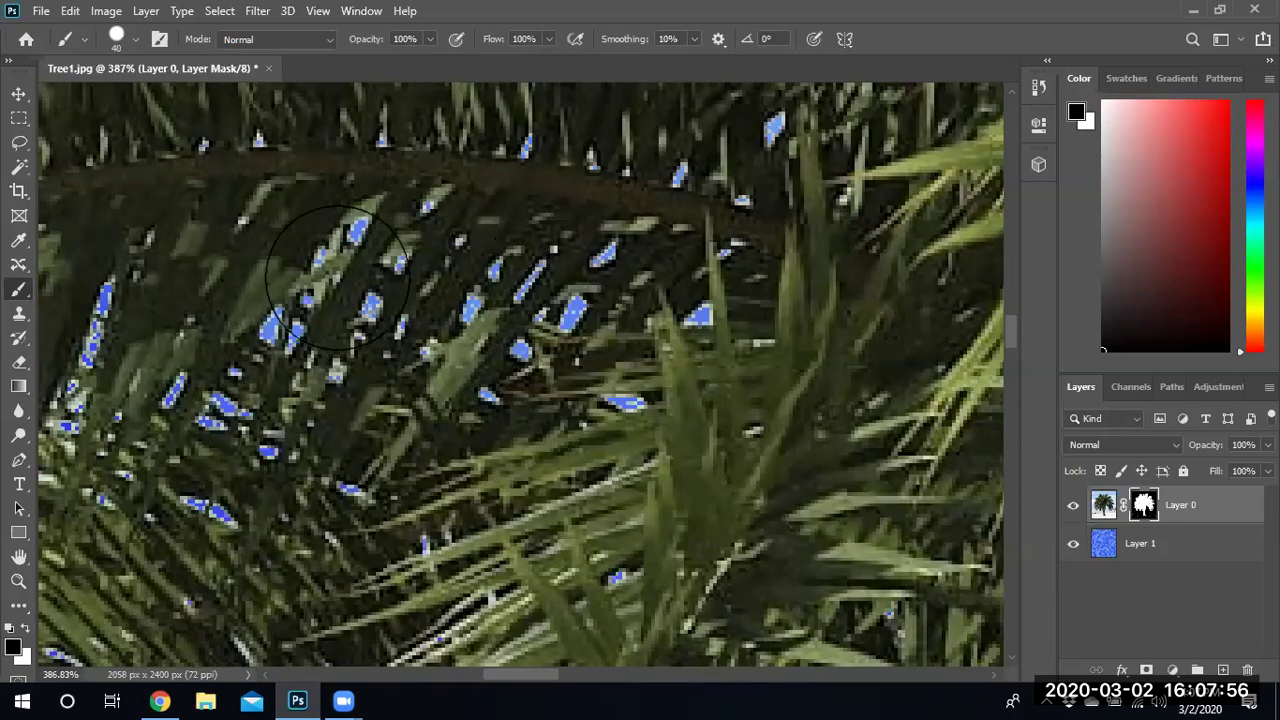
scroll(630, 315, down, 2)
scroll(783, 521, down, 8)
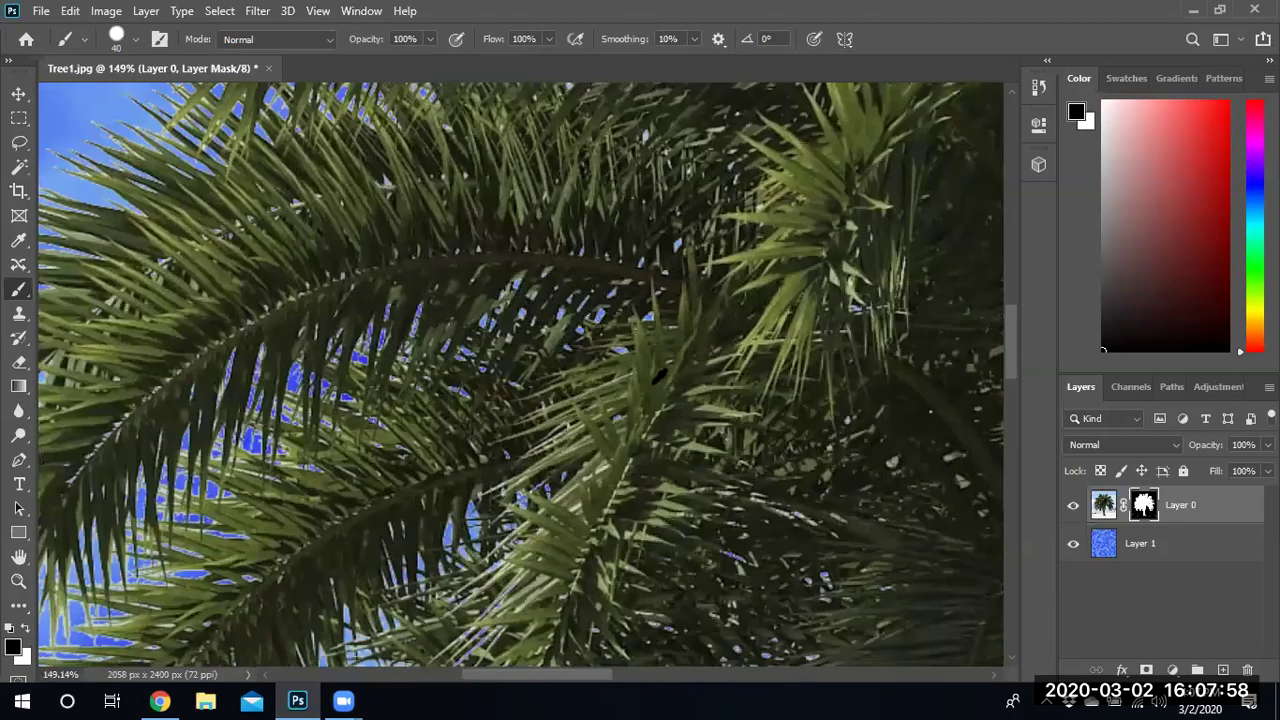
scroll(828, 545, down, 4)
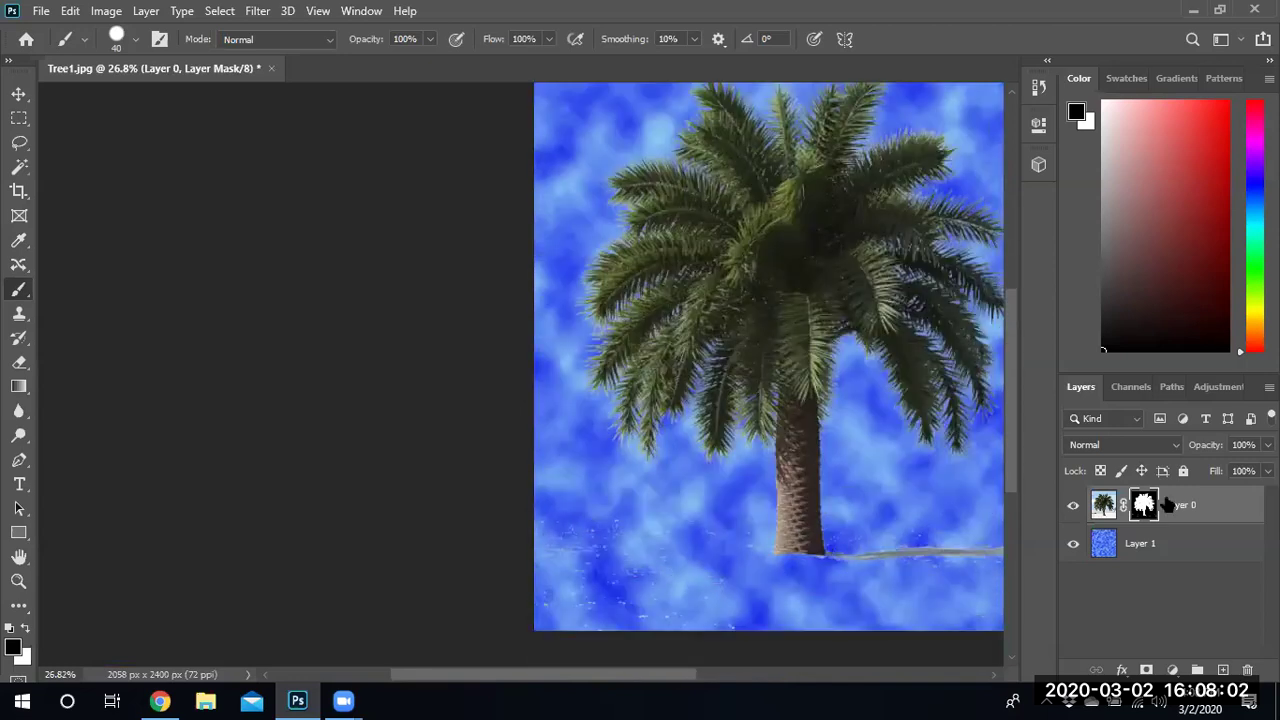
scroll(697, 570, up, 4)
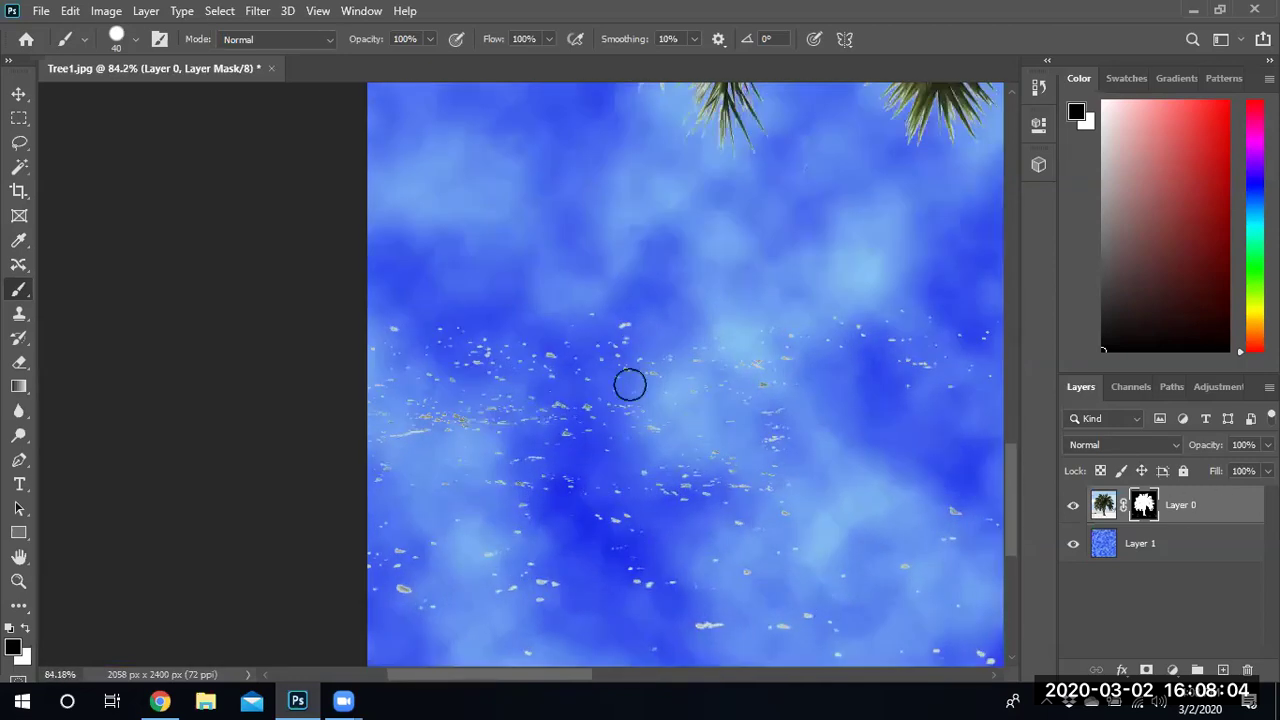
scroll(694, 534, down, 2)
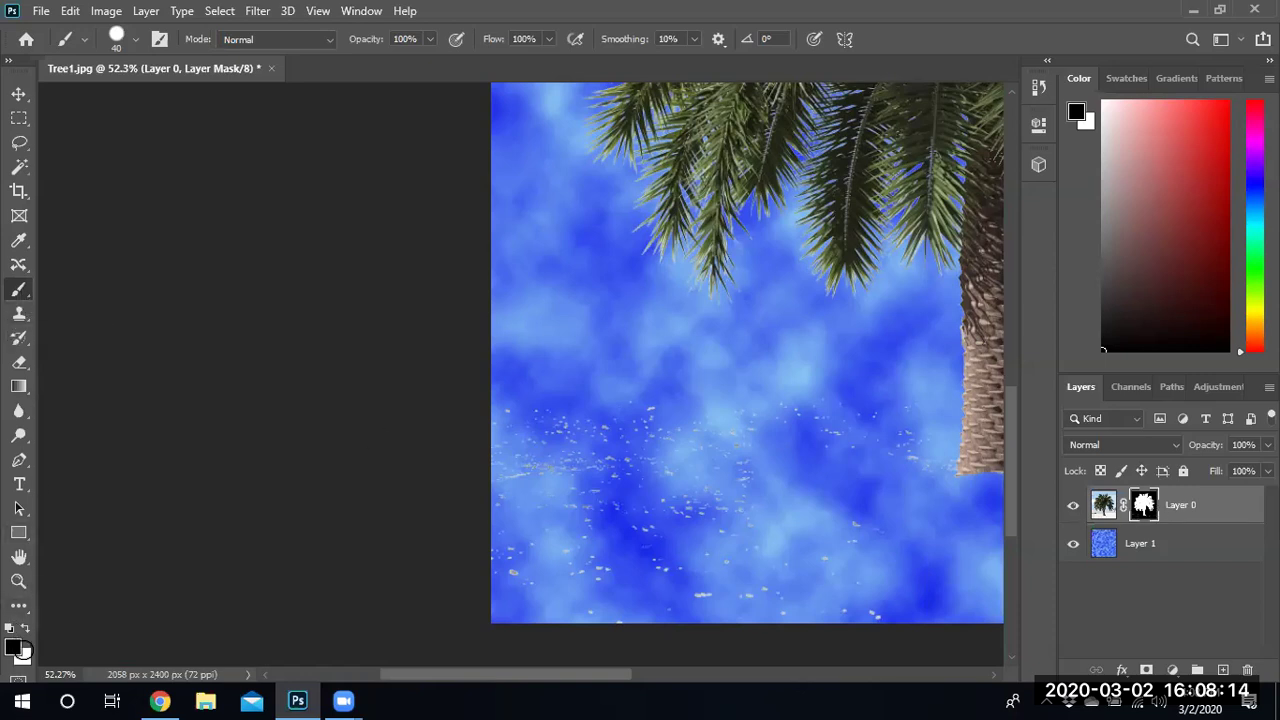
Step: Enlarge the brush to 250 and paint black over the sky speckles and grey water line
key(bracketright)
key(bracketright)
key(bracketright)
key(bracketright)
key(bracketright)
key(bracketright)
key(bracketright)
key(bracketright)
key(bracketright)
key(bracketright)
mouse_move(896, 437)
mouse_down()
mouse_move(519, 438)
mouse_move(589, 476)
mouse_move(774, 504)
mouse_move(802, 523)
mouse_move(553, 546)
mouse_move(545, 581)
mouse_move(888, 590)
mouse_move(808, 486)
mouse_move(639, 618)
mouse_up()
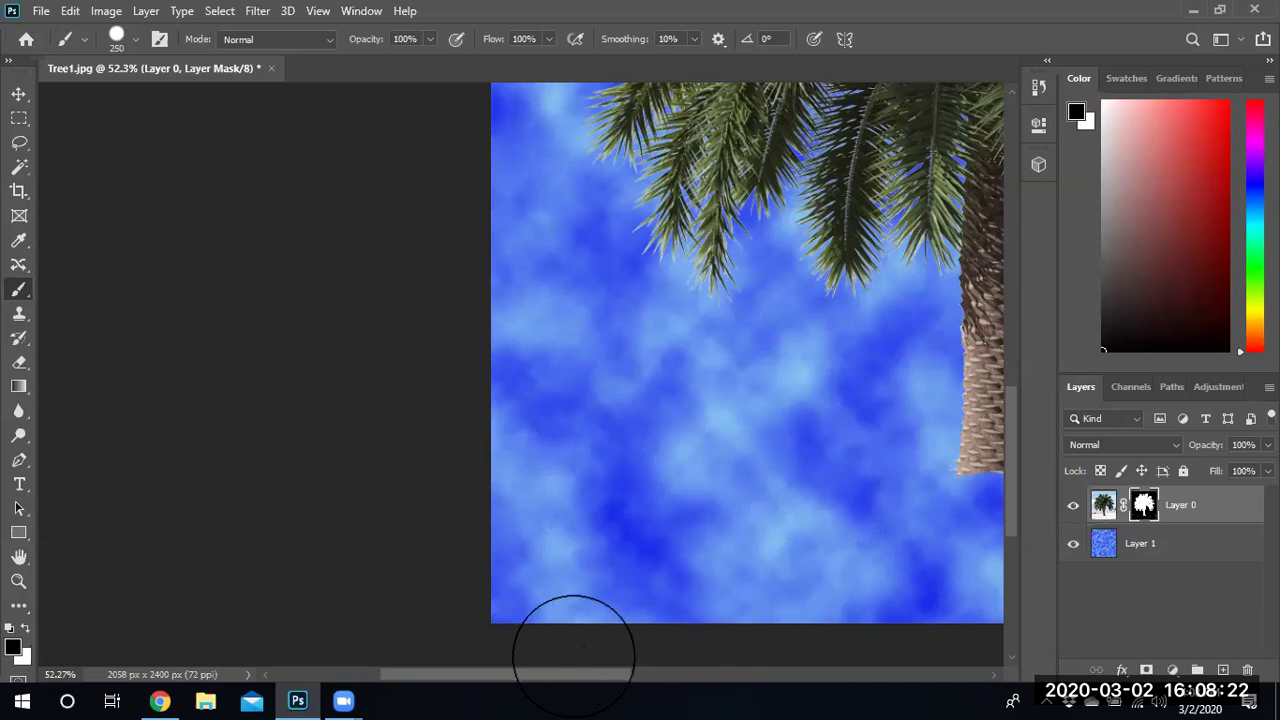
drag(575, 677, 805, 684)
mouse_move(410, 540)
mouse_down()
mouse_move(697, 532)
mouse_move(684, 373)
mouse_move(684, 386)
mouse_move(630, 392)
mouse_move(307, 412)
mouse_move(324, 425)
mouse_move(341, 495)
mouse_move(315, 482)
mouse_move(698, 468)
mouse_up()
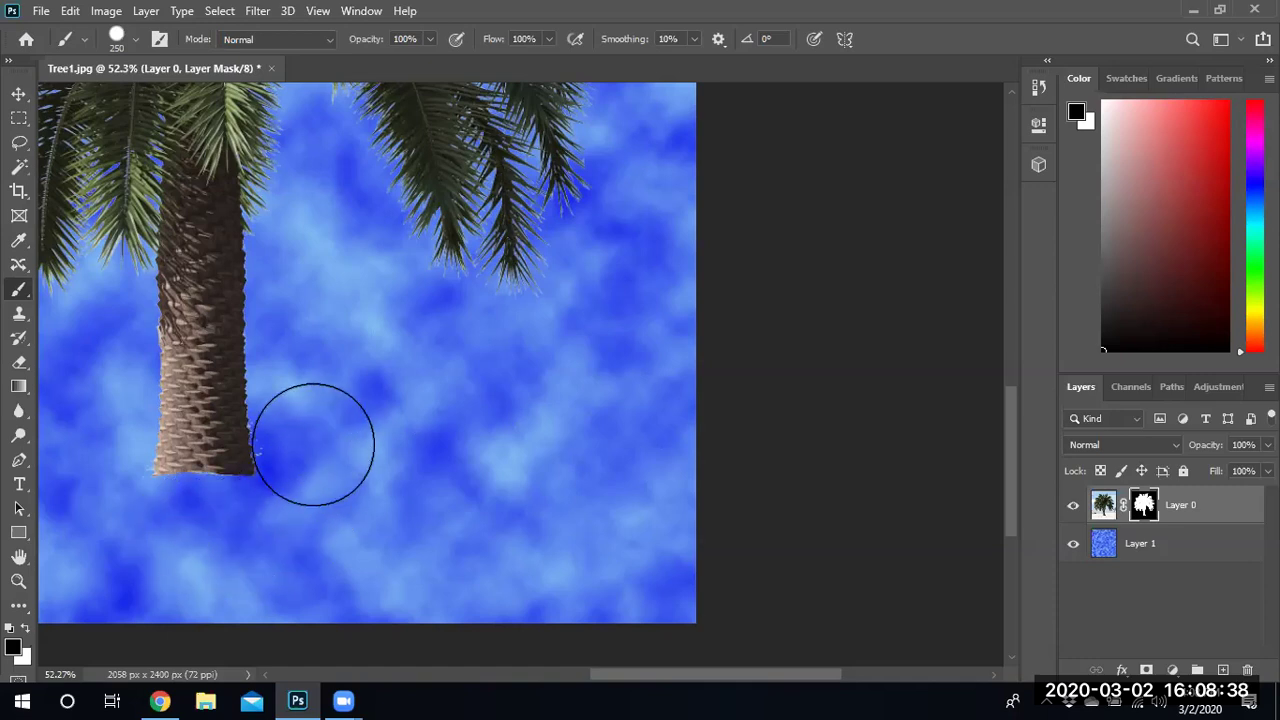
scroll(346, 447, down, 2)
scroll(346, 447, down, 2)
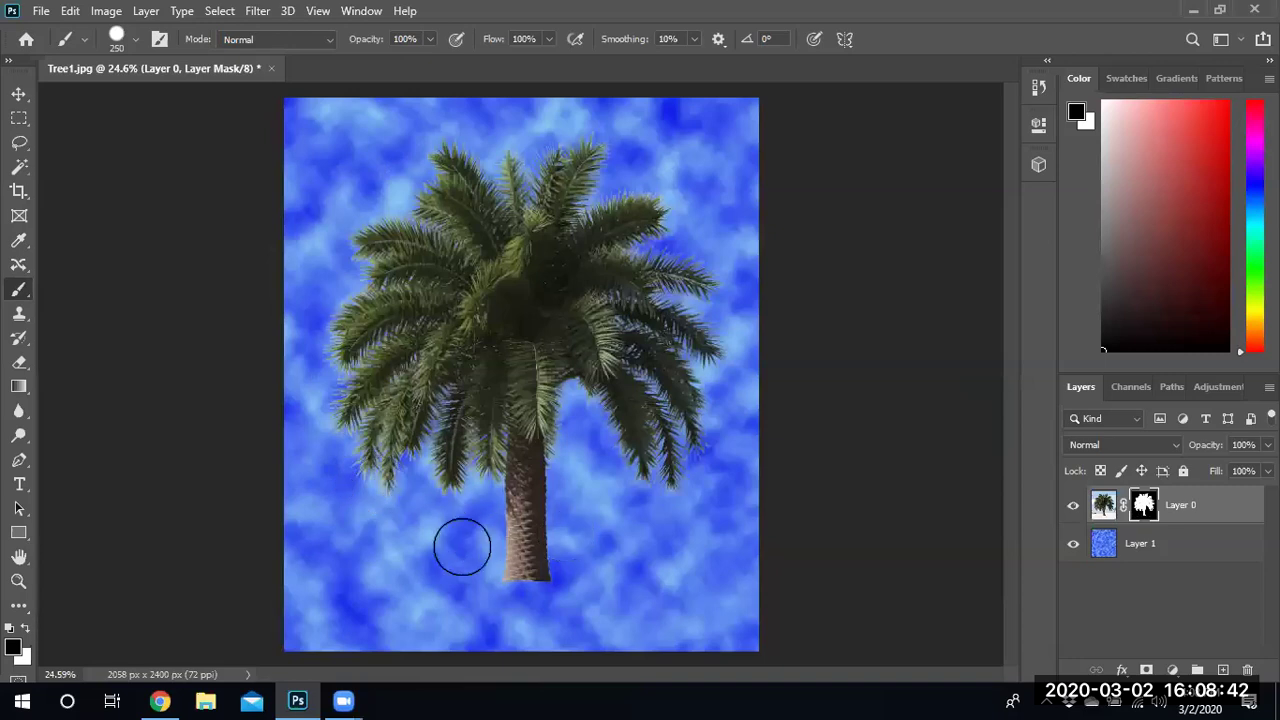
Step: Try a yellow hue for the background colour in the Color Picker
click(22, 656)
click(651, 327)
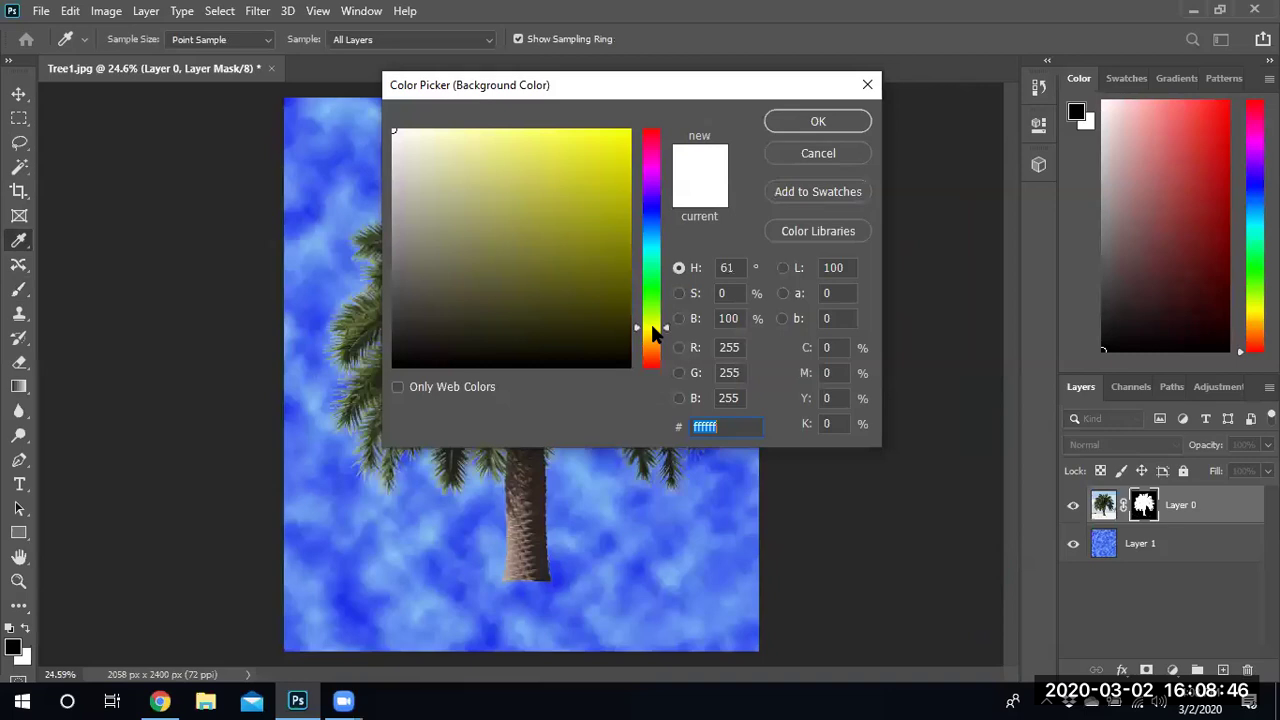
click(800, 128)
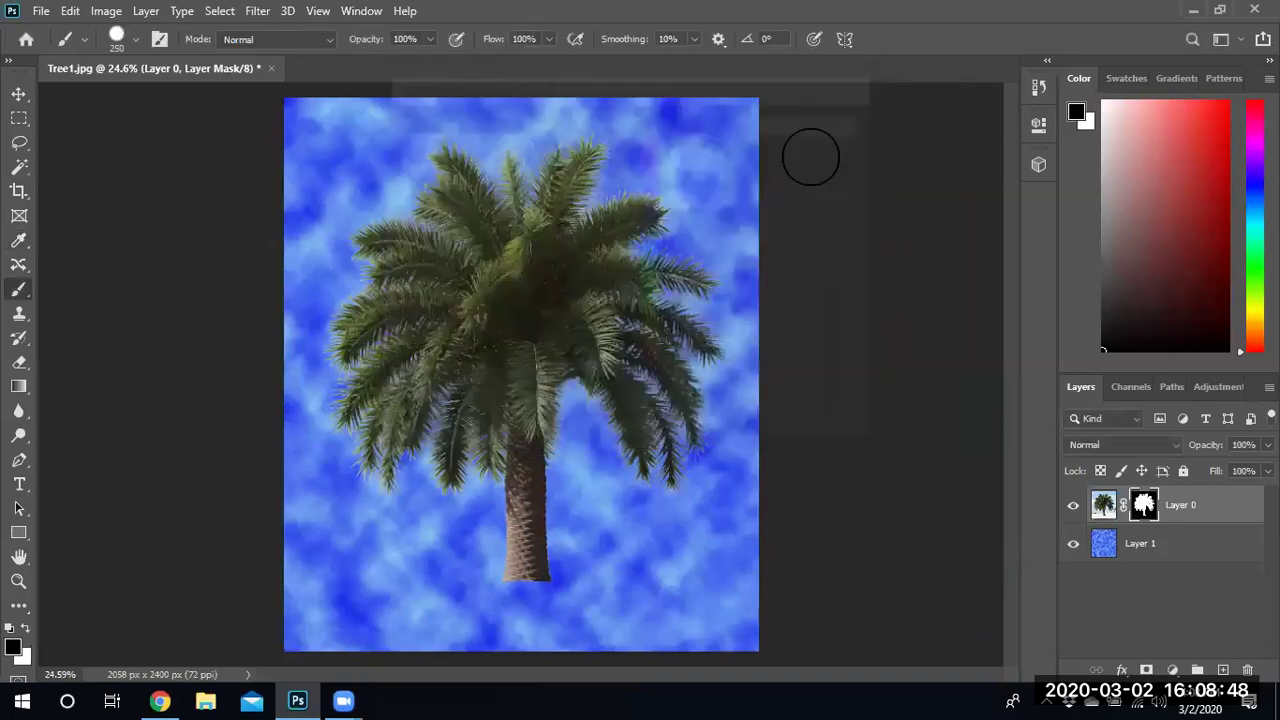
Step: Add a new layer below Layer 0 and paint sloping yellow-green ground across the bottom
click(1222, 670)
drag(1140, 506, 1120, 562)
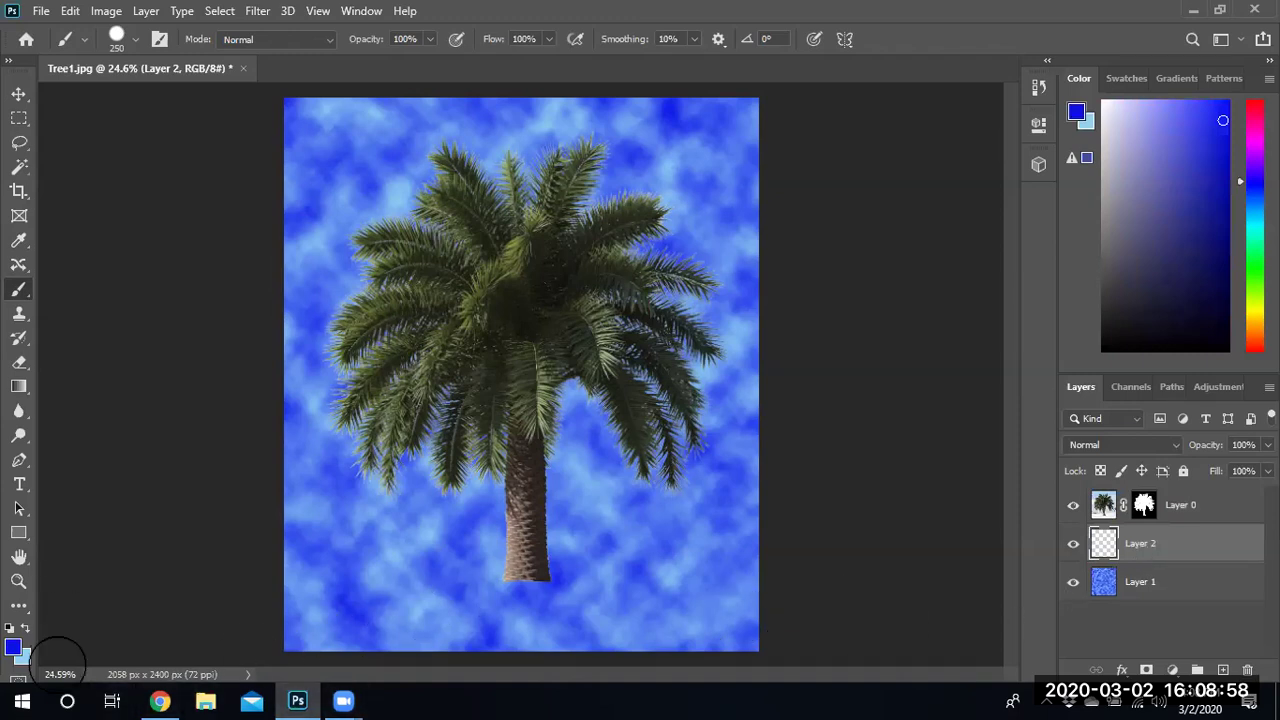
click(13, 650)
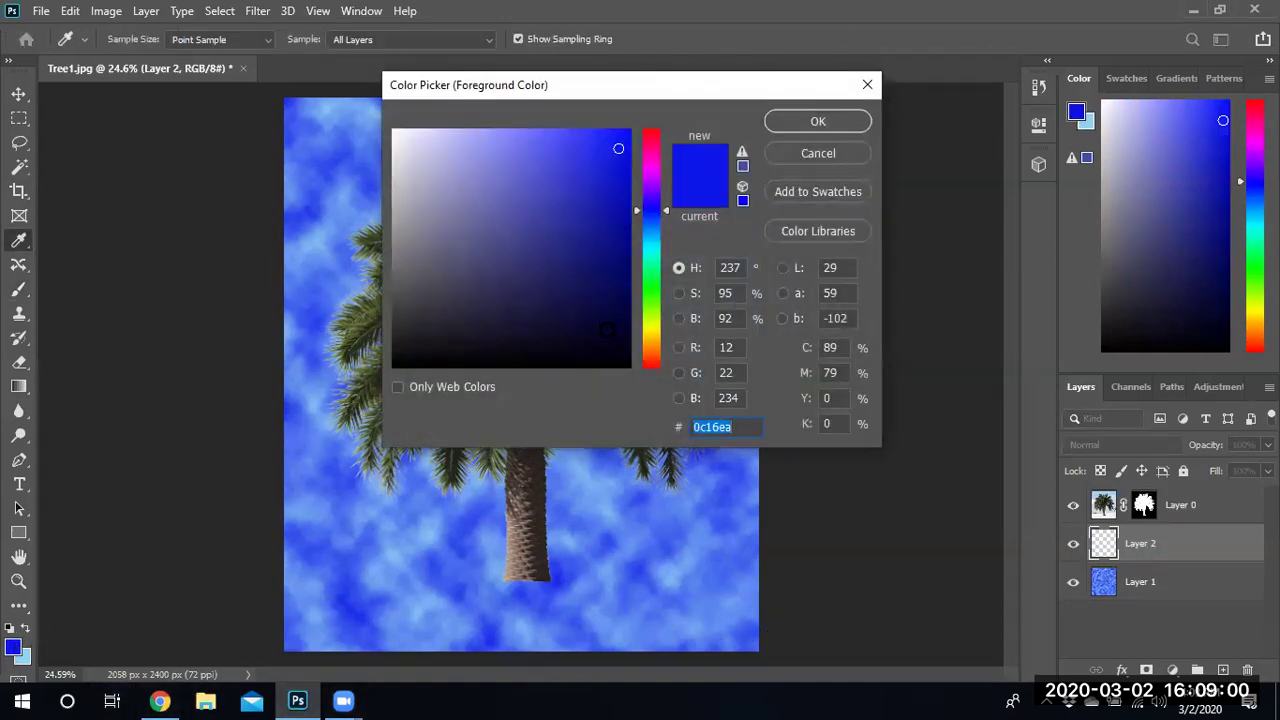
click(651, 324)
click(614, 160)
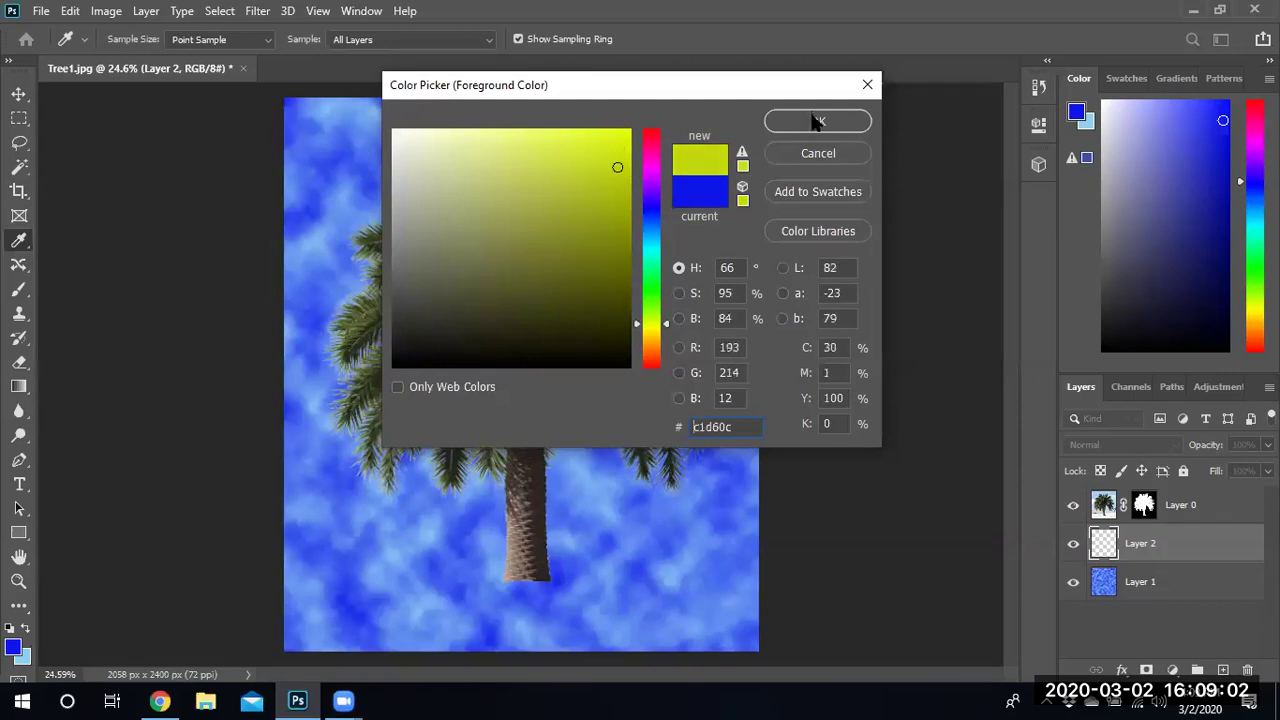
click(816, 117)
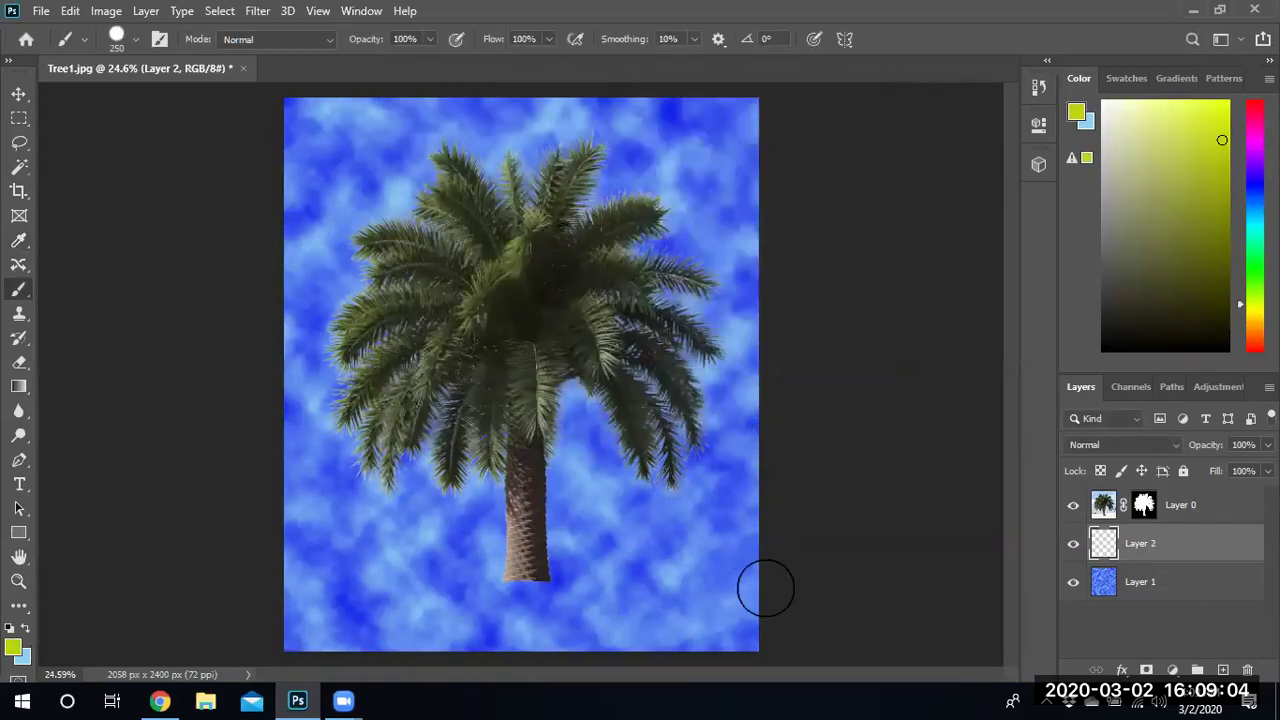
mouse_move(763, 583)
mouse_down()
mouse_move(666, 595)
mouse_move(591, 640)
mouse_move(277, 621)
mouse_move(325, 598)
mouse_move(777, 582)
mouse_move(584, 655)
mouse_move(790, 649)
mouse_move(552, 657)
mouse_move(552, 622)
mouse_move(711, 564)
mouse_move(747, 536)
mouse_move(484, 577)
mouse_move(286, 584)
mouse_move(735, 503)
mouse_move(806, 477)
mouse_up()
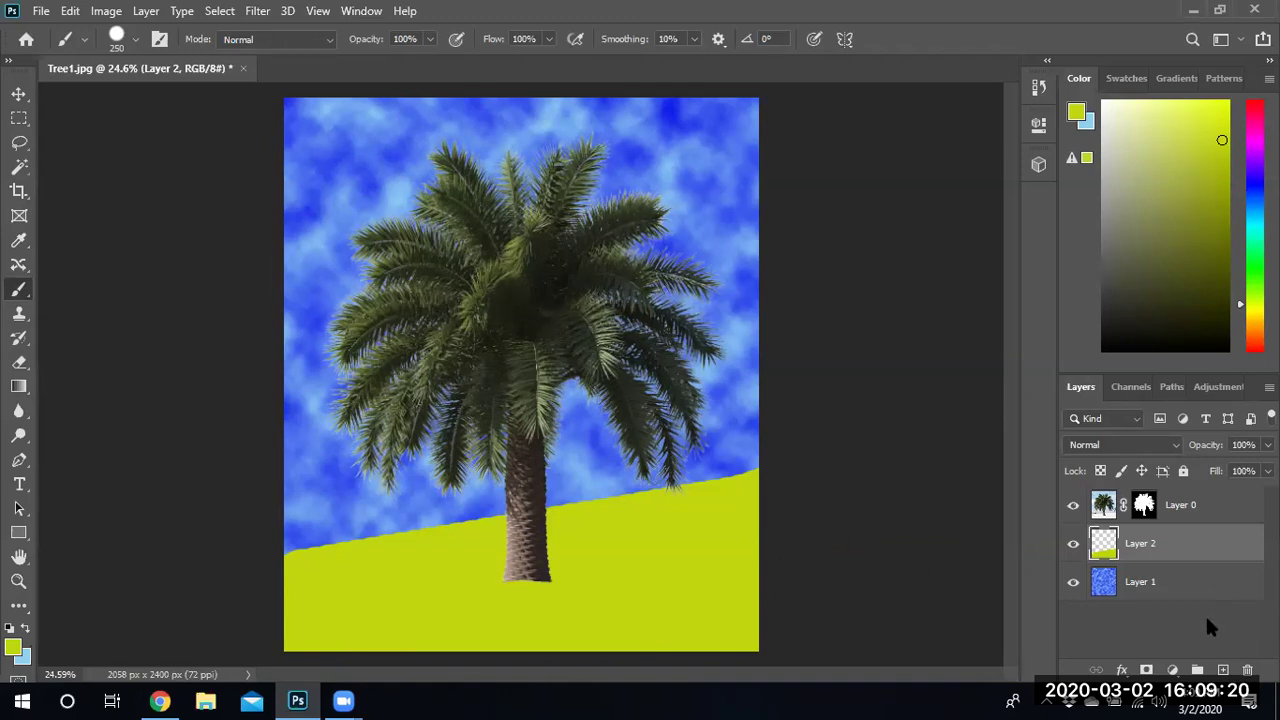
Step: Make Layer 0 active and load its pixels with Select Pixels
click(1105, 507)
right_click(1105, 507)
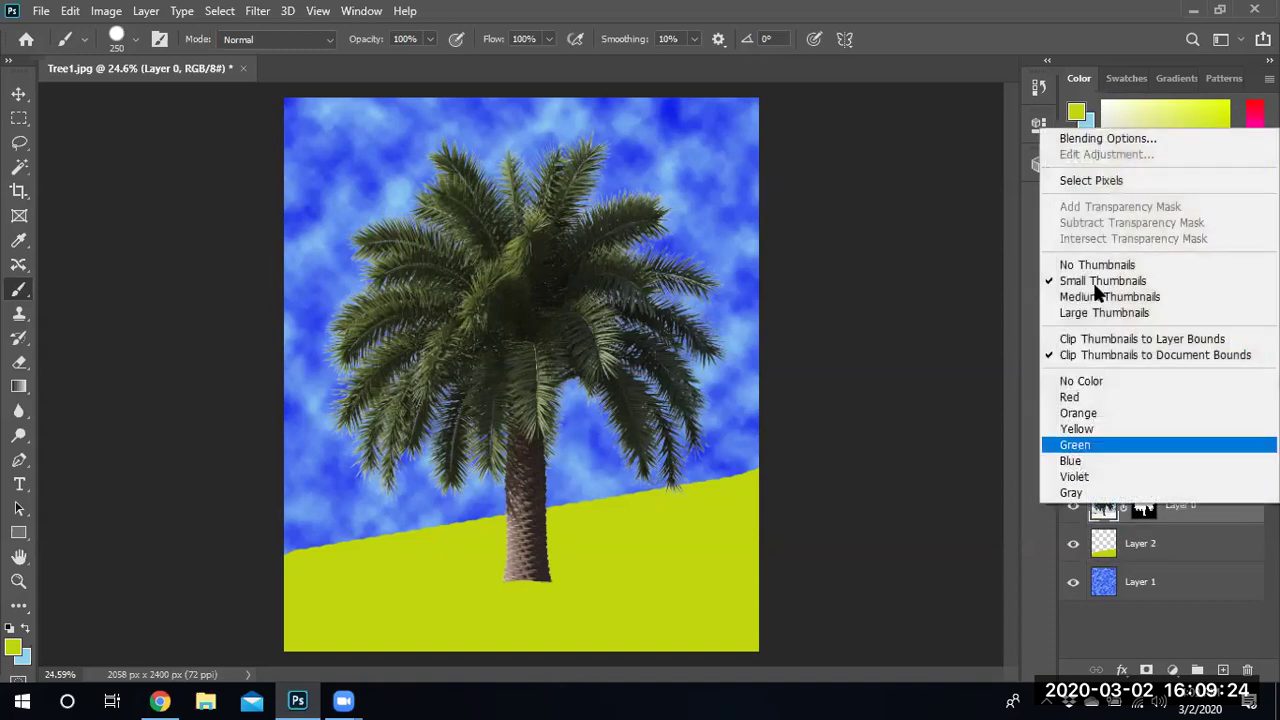
click(1115, 178)
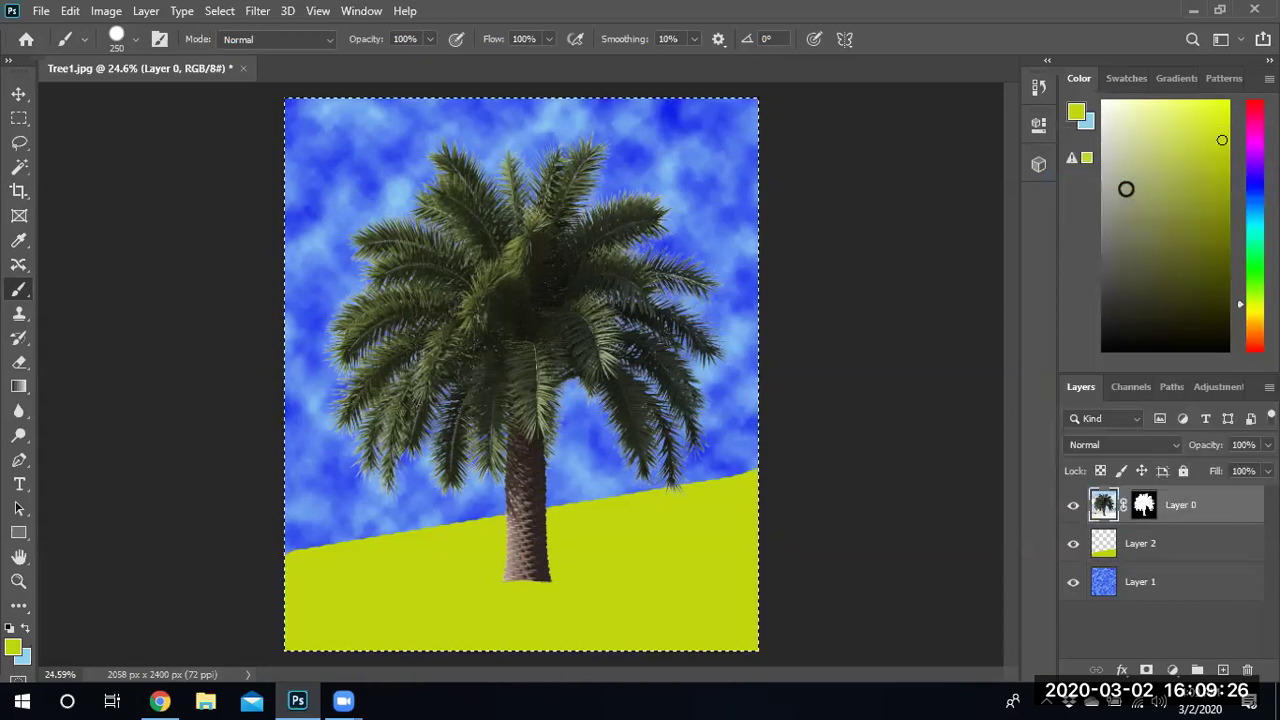
right_click(1144, 505)
key(Escape)
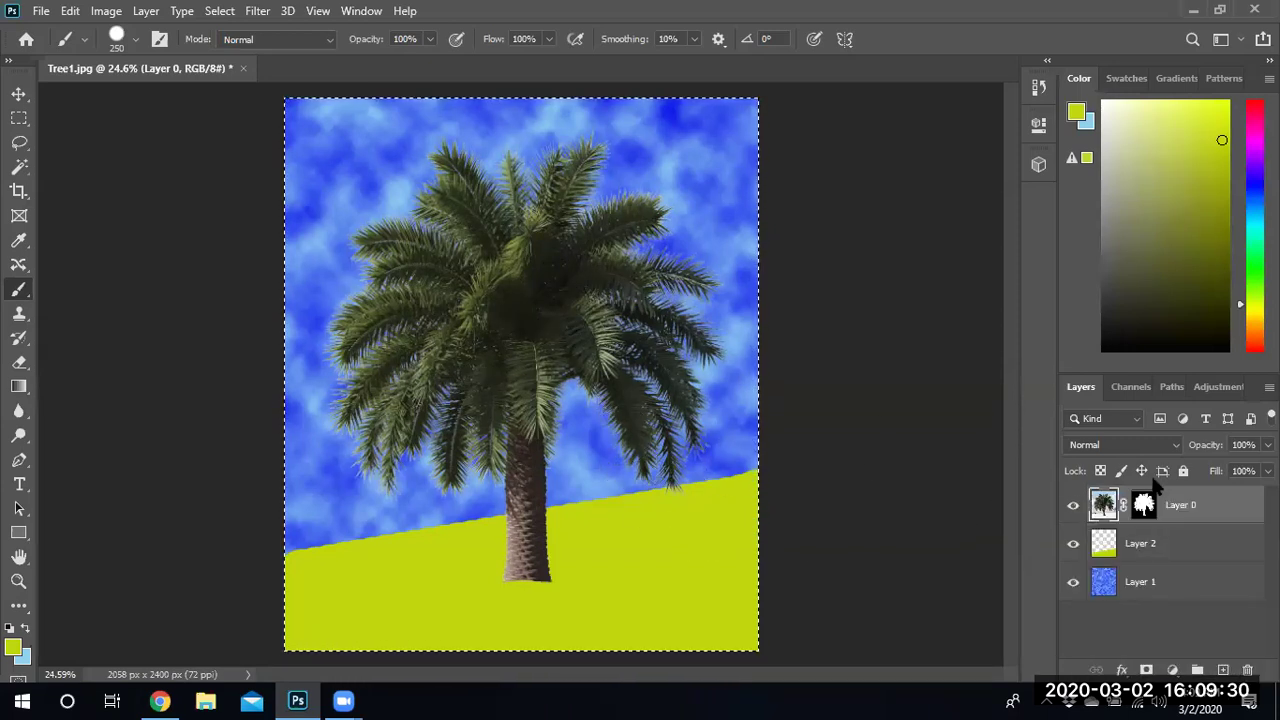
Step: Activate the palm tree's layer mask, inspect its options list, and clear the selection with Ctrl+D
click(1144, 505)
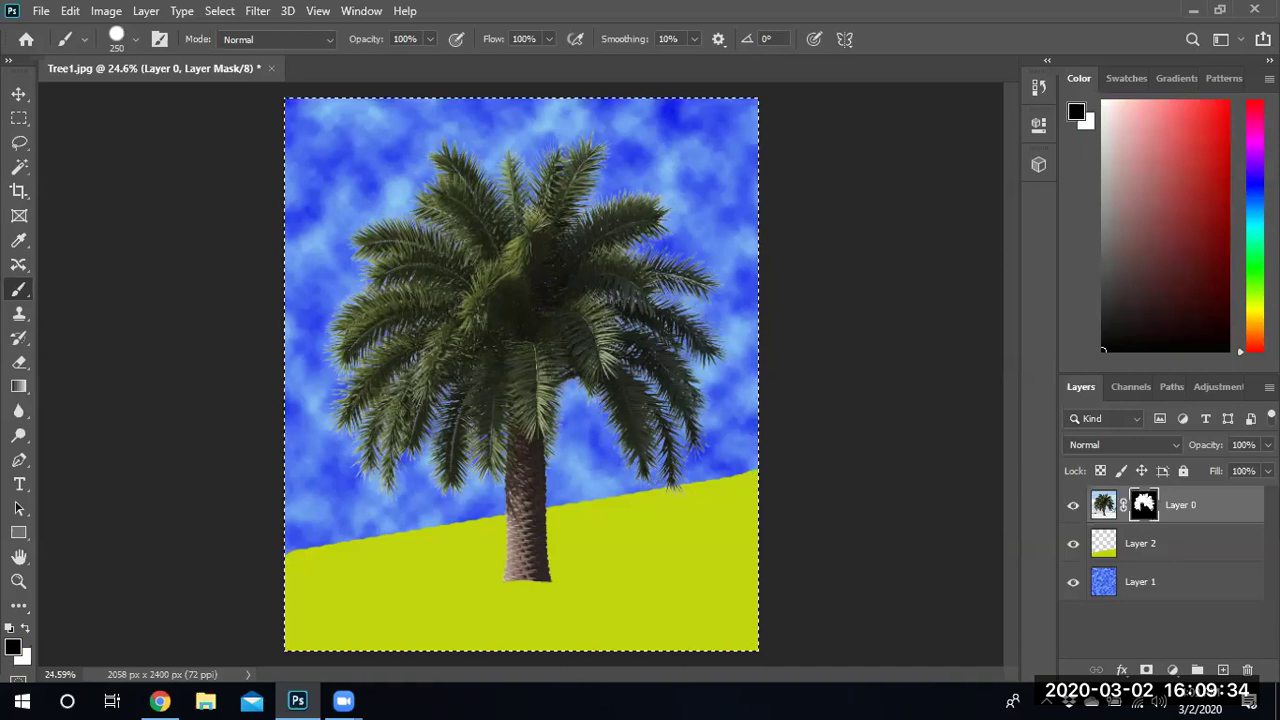
right_click(1144, 505)
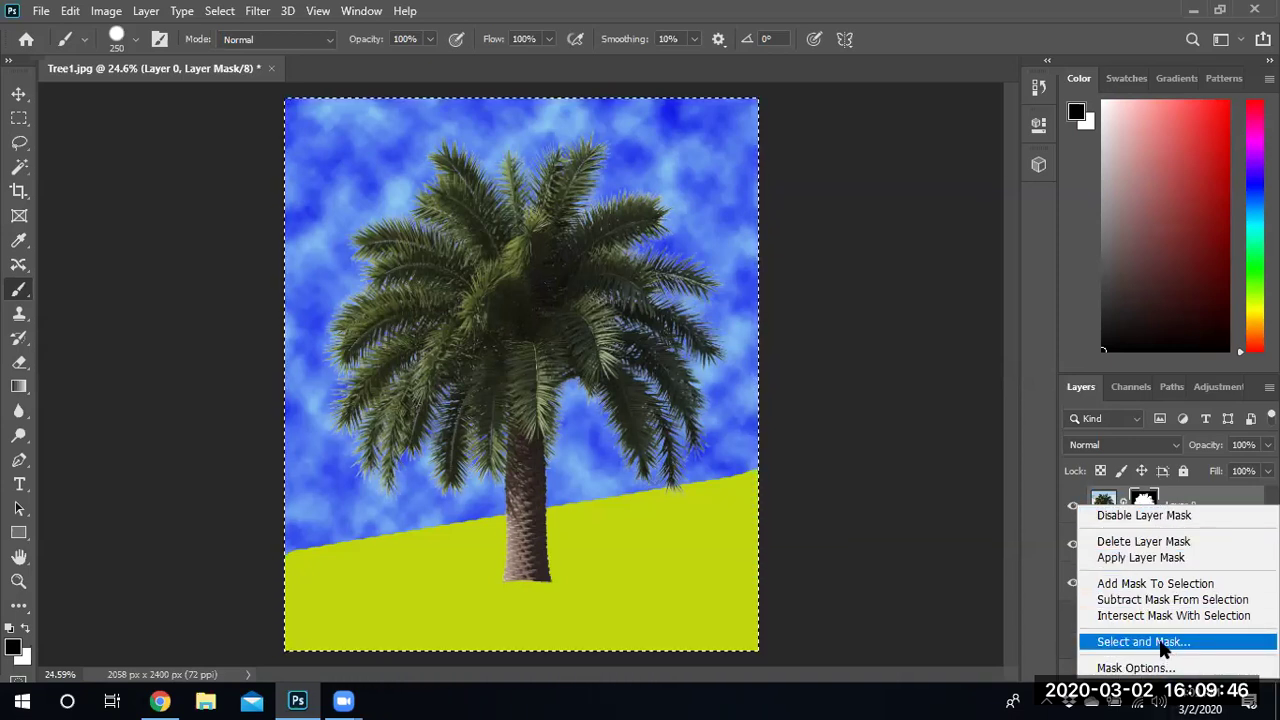
click(870, 584)
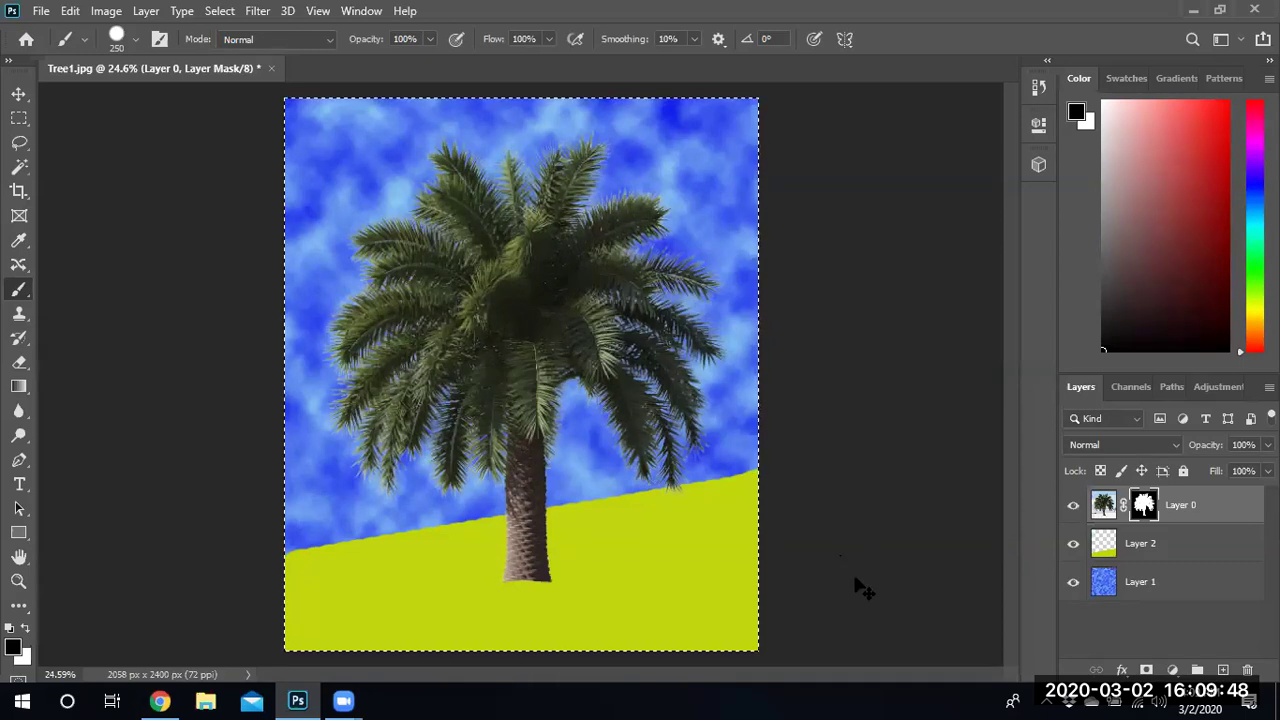
key(ctrl+d)
right_click(1144, 503)
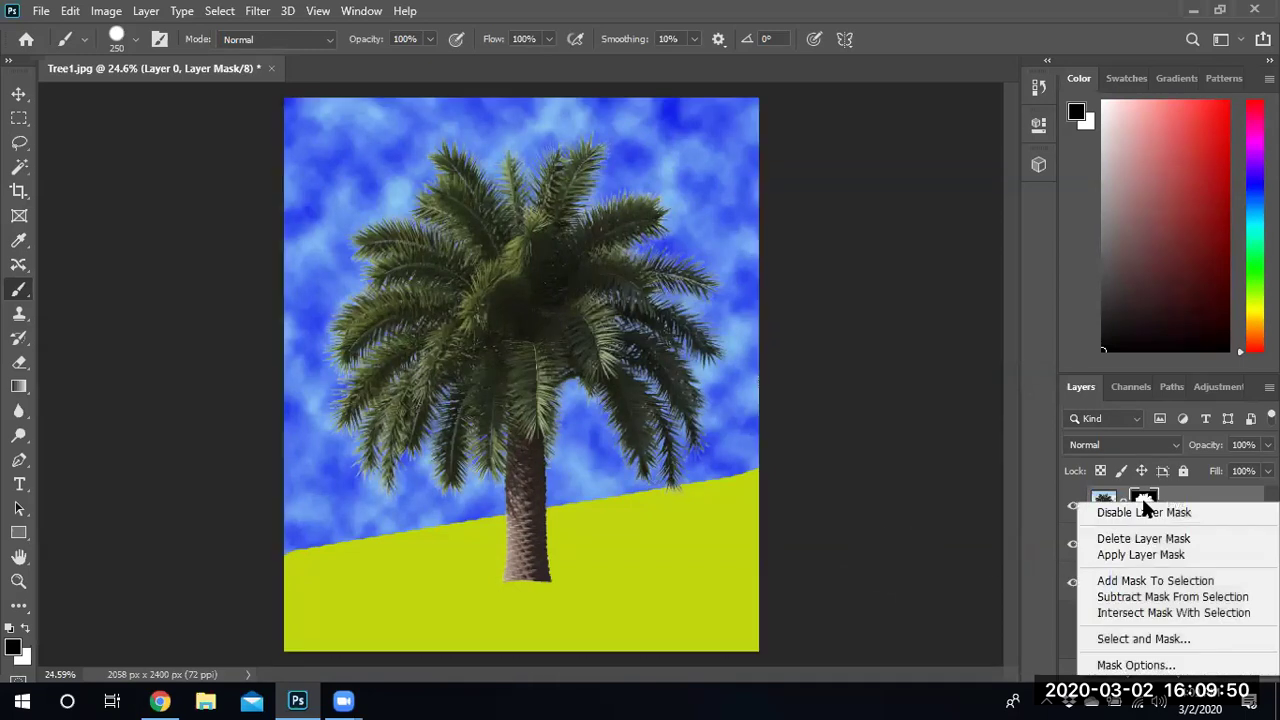
click(1141, 497)
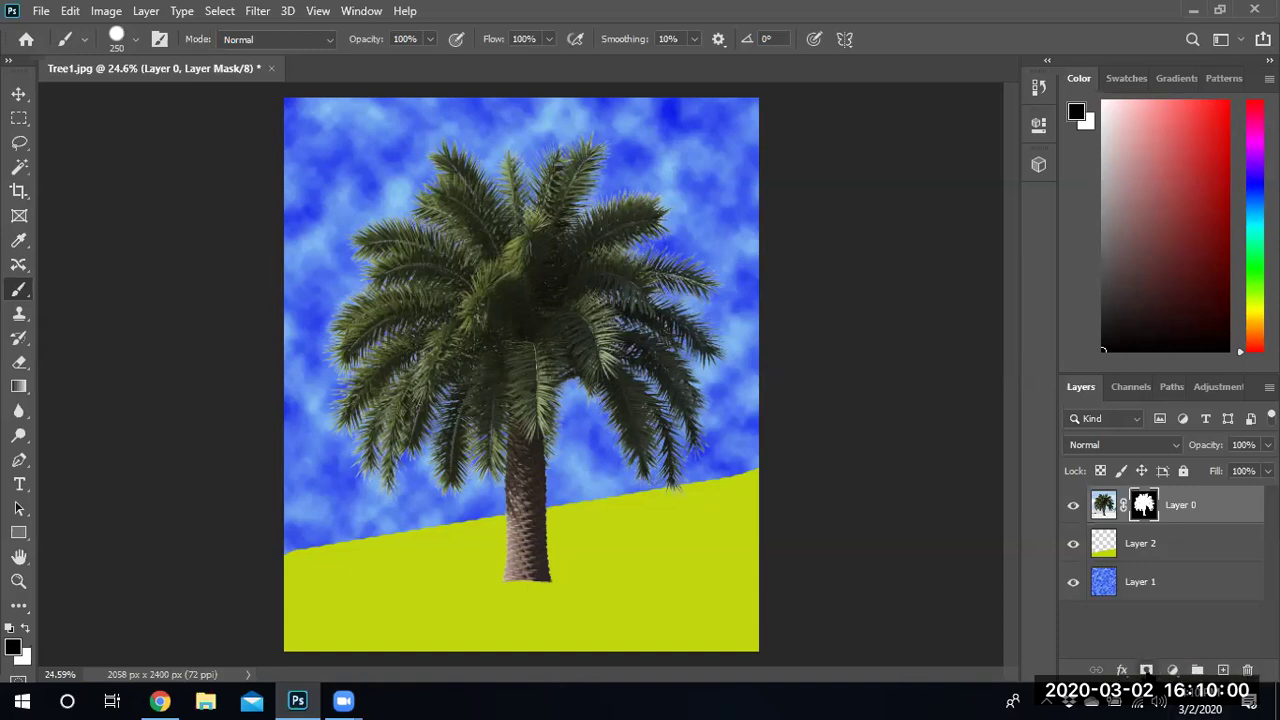
Step: Add a vector mask, undo it, and reopen the layer mask's options list
click(1146, 670)
key(ctrl+z)
right_click(1152, 499)
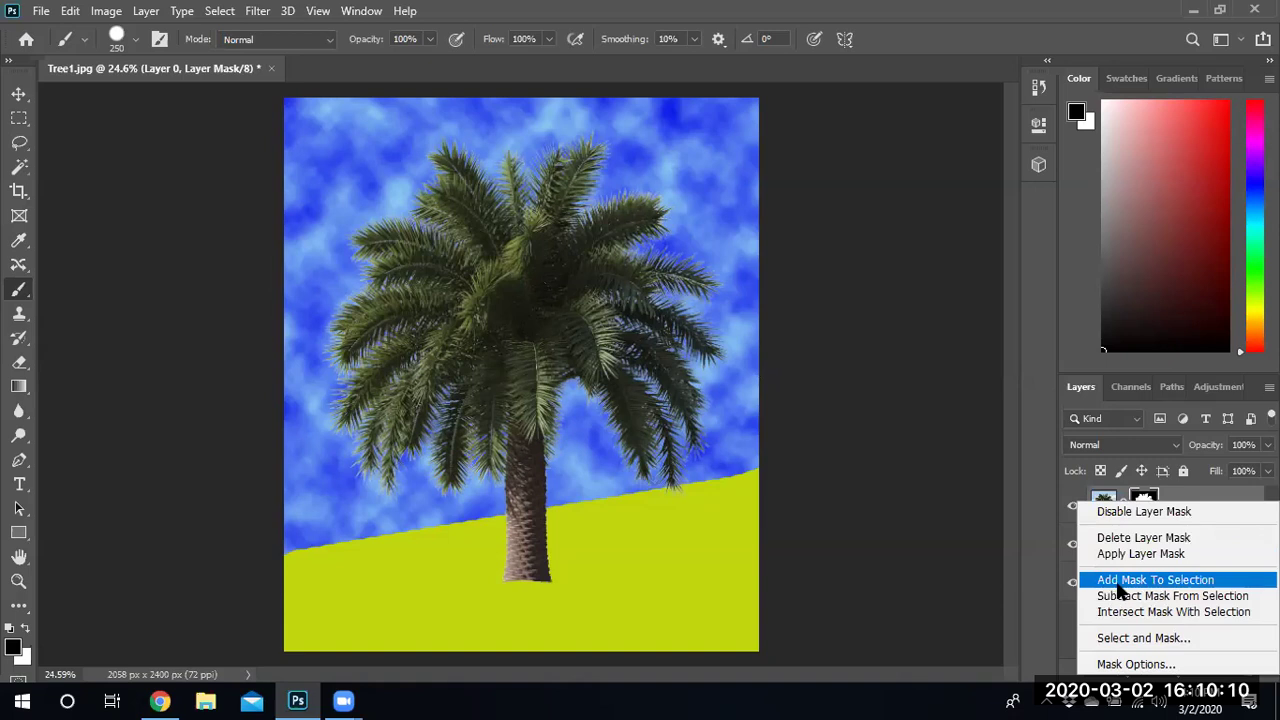
Step: Load the palm mask as a selection, hide Layer 0, and add a layer named 'Shadow' beneath it
click(1175, 586)
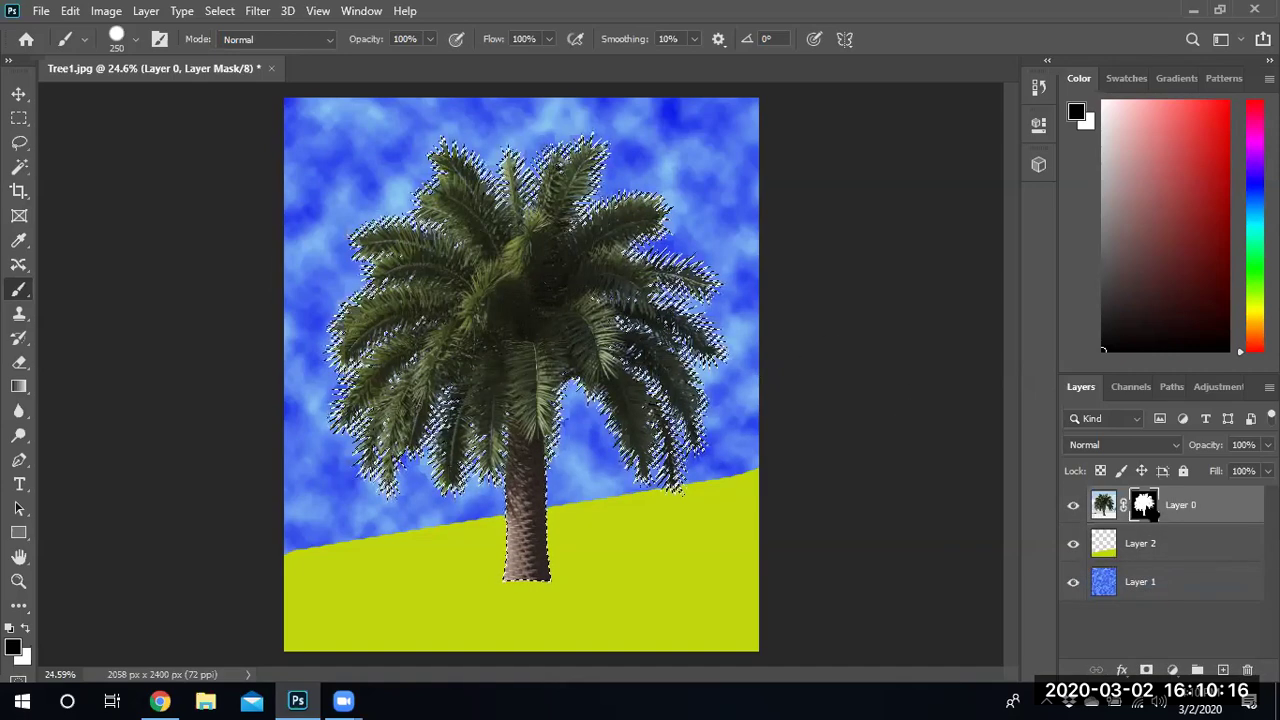
click(1073, 505)
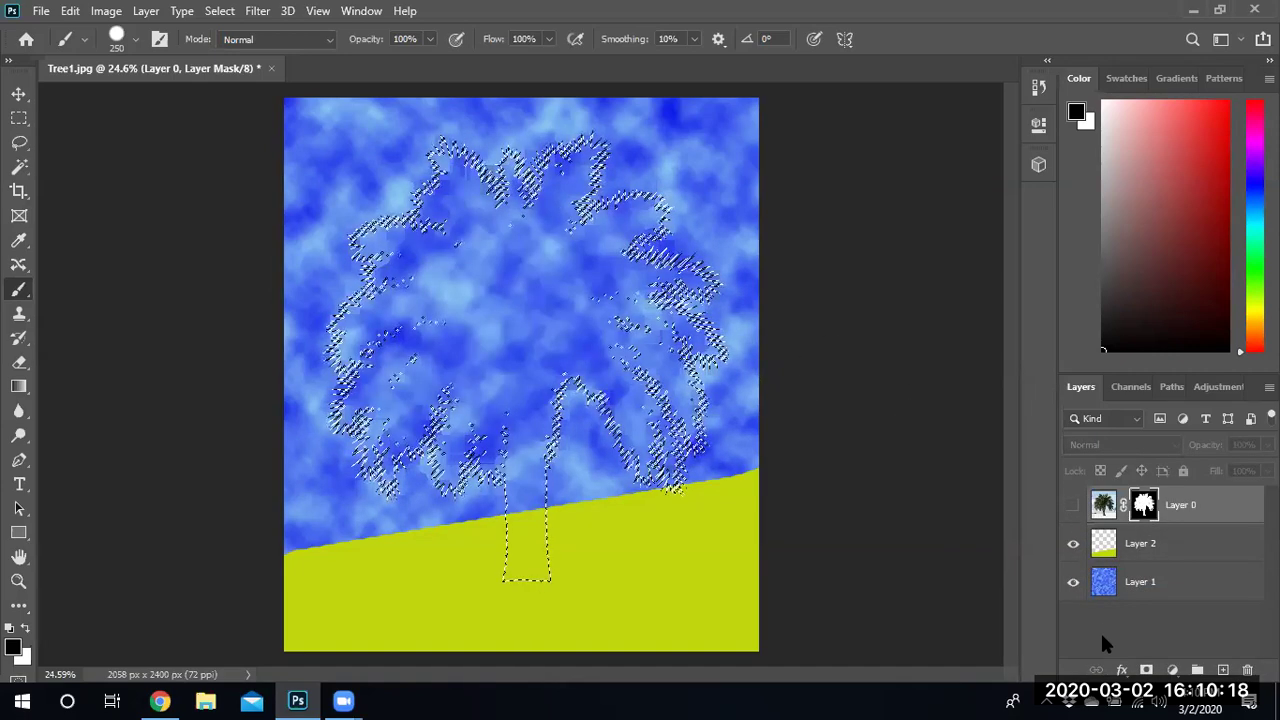
click(1224, 670)
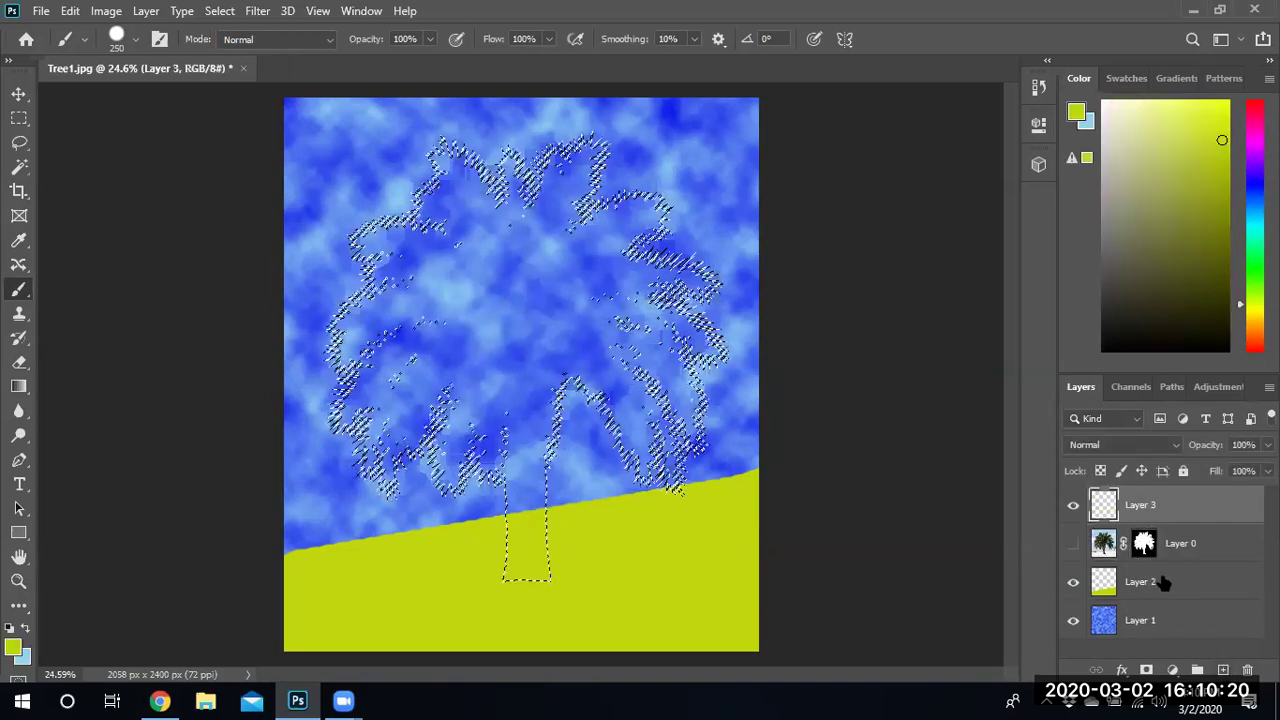
drag(1150, 505, 1135, 566)
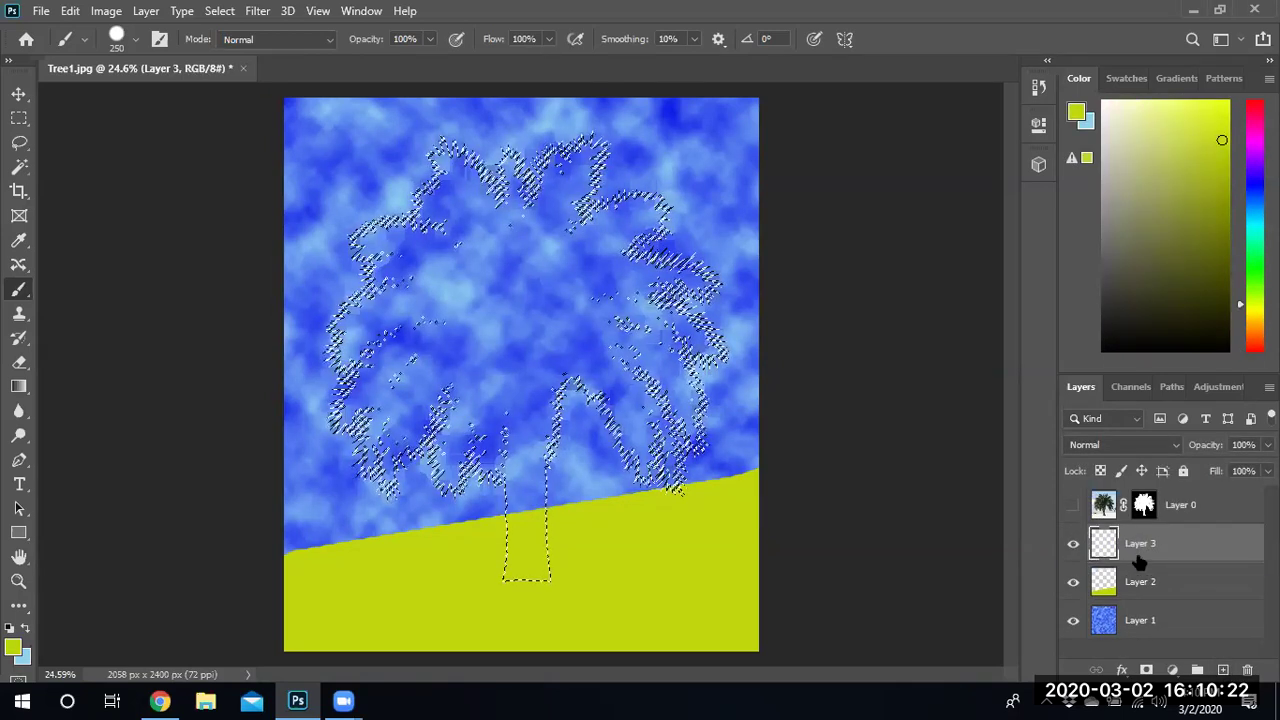
double_click(1141, 543)
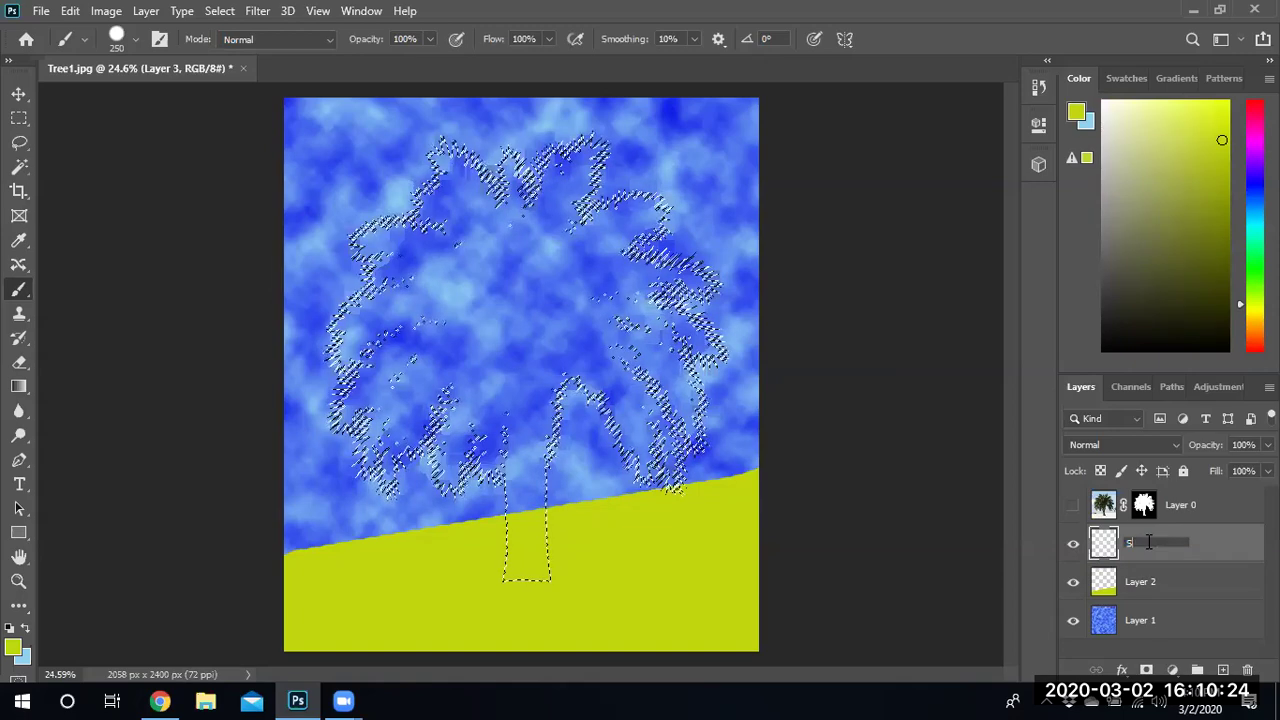
text(Shadow)
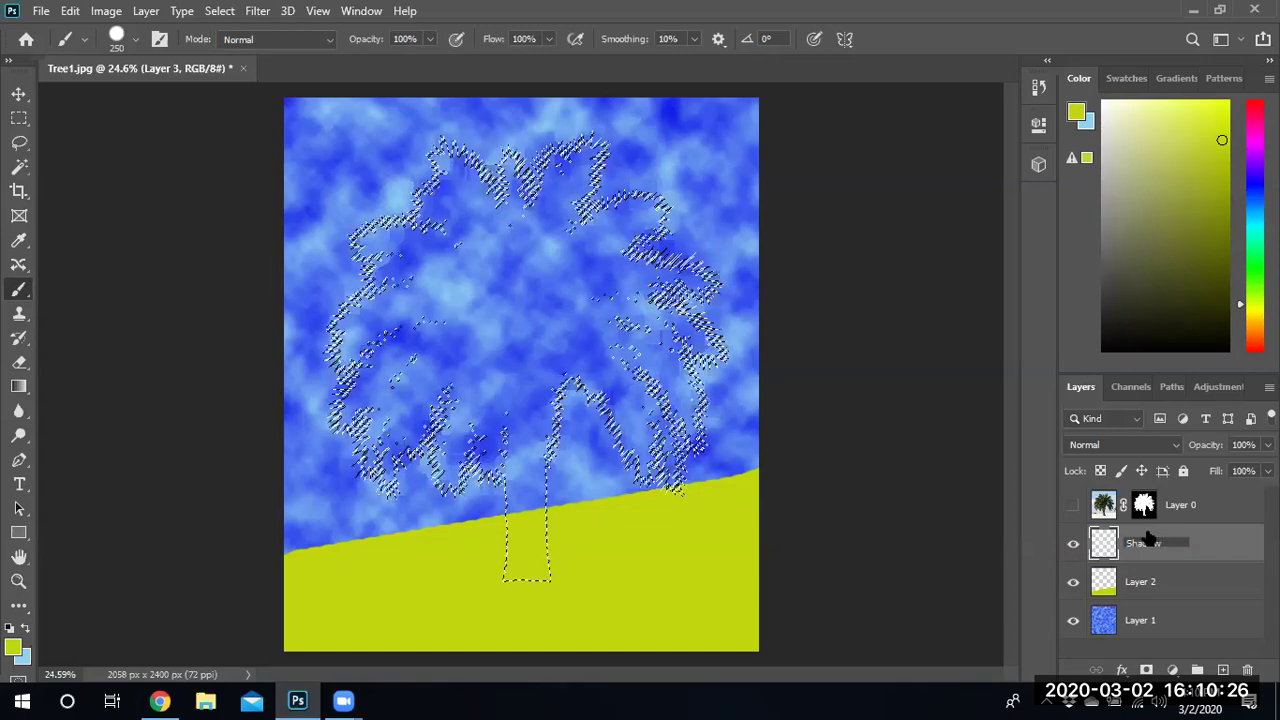
click(1230, 557)
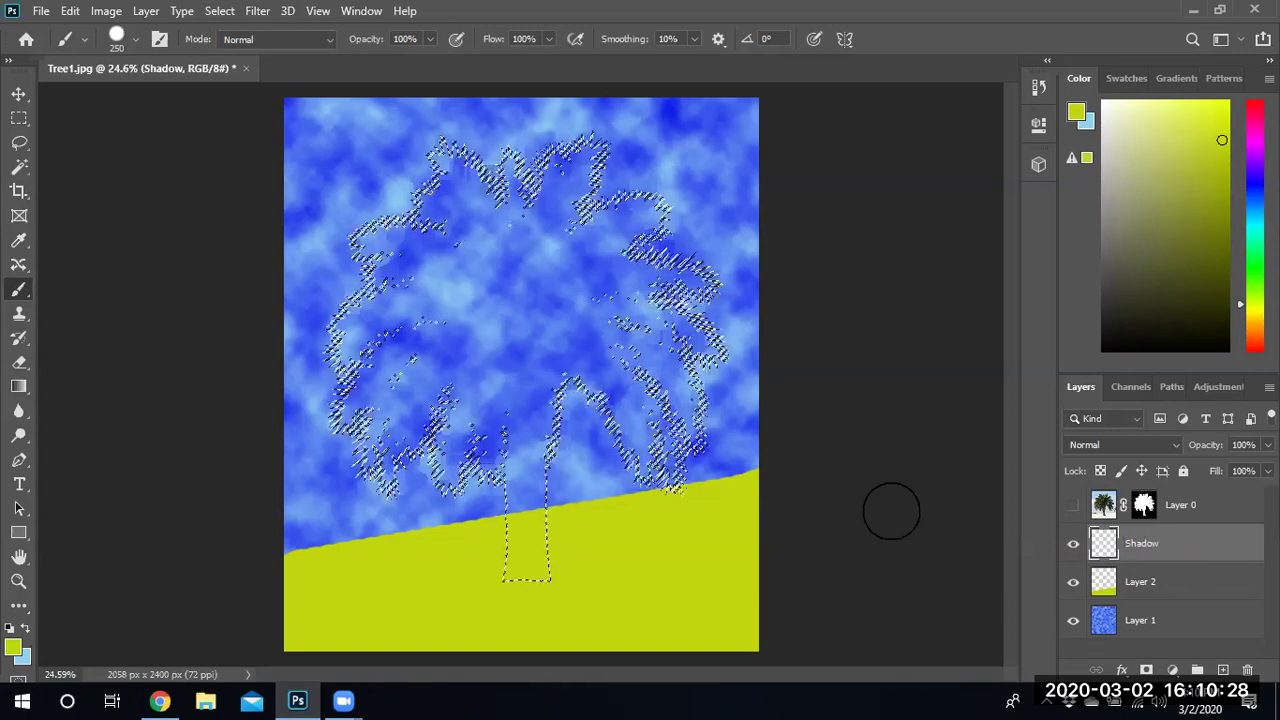
Step: Fill the palm outline selection on the Shadow layer with black
click(70, 11)
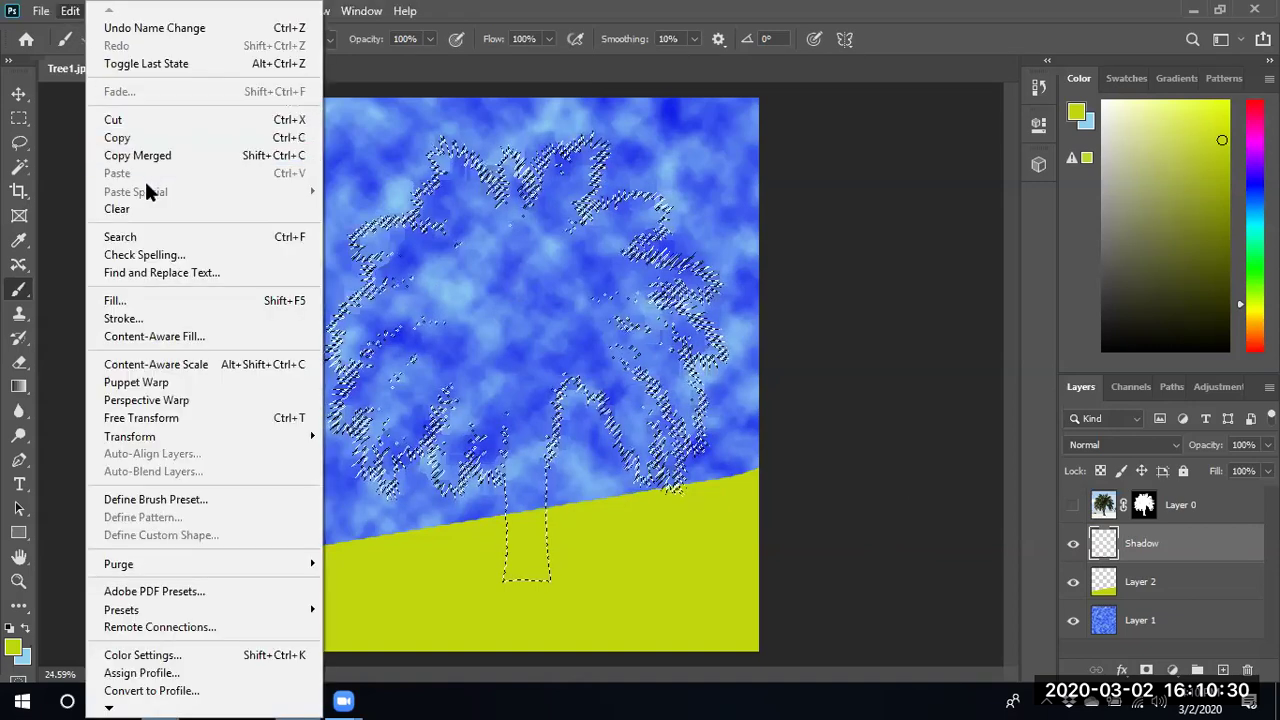
click(144, 299)
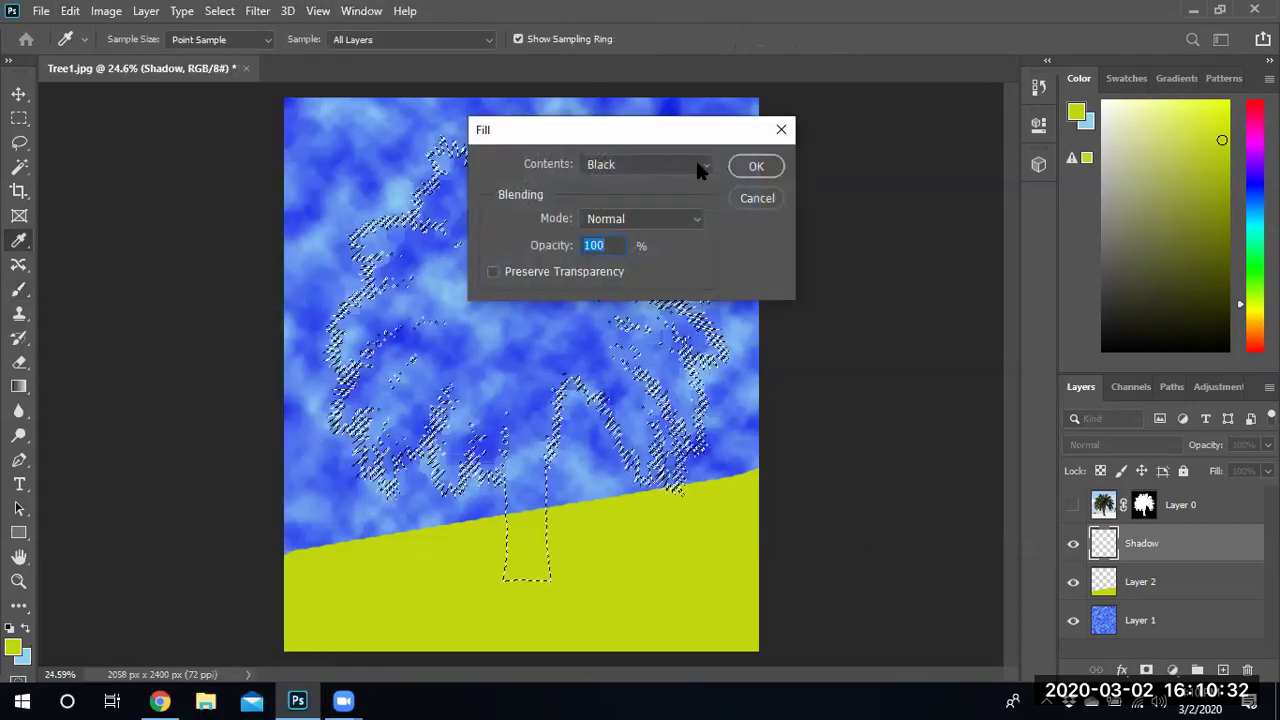
click(757, 166)
key(b)
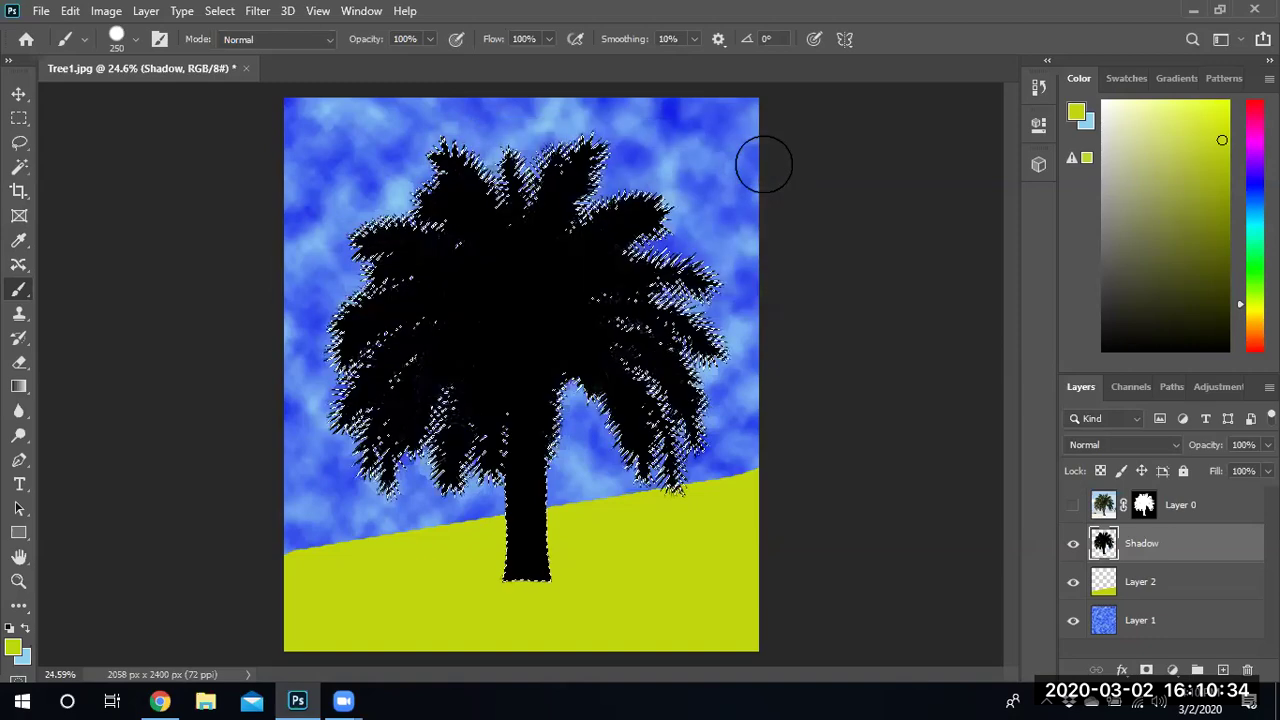
Step: Lower the Shadow layer's opacity to 42%, deselect, and show the palm tree layer again
click(1267, 444)
drag(1268, 470, 1214, 470)
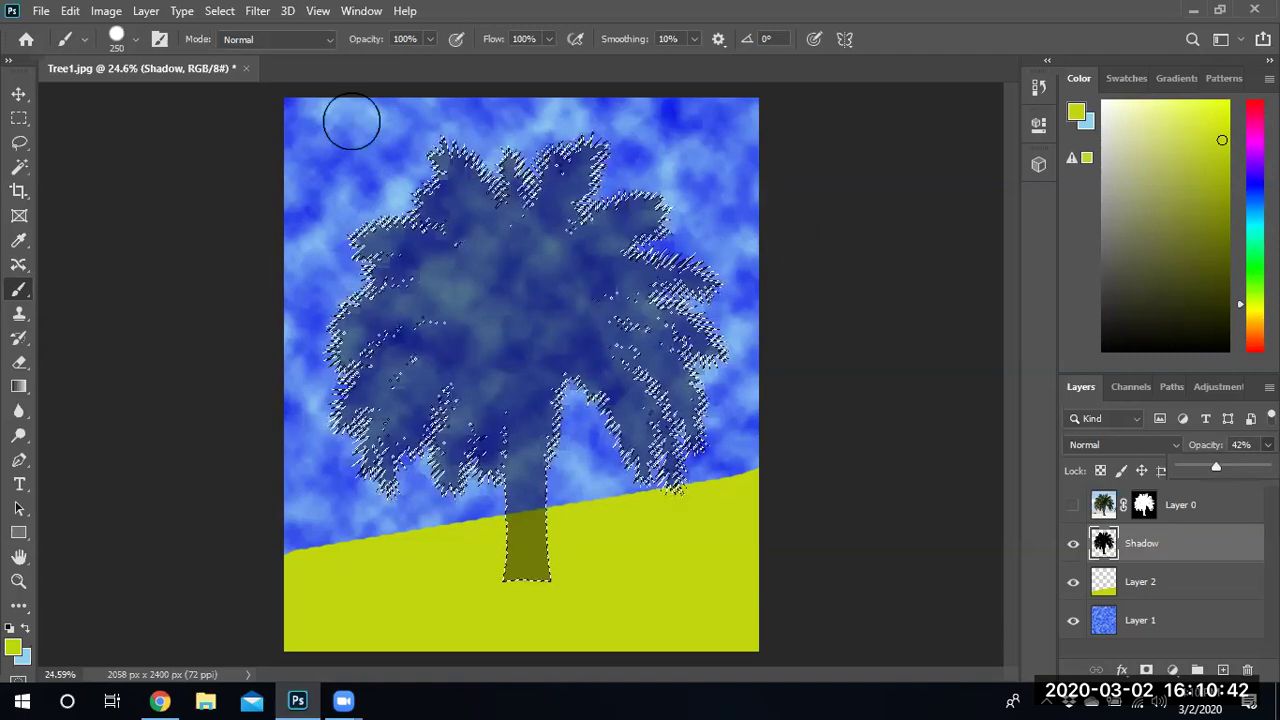
key(ctrl+d)
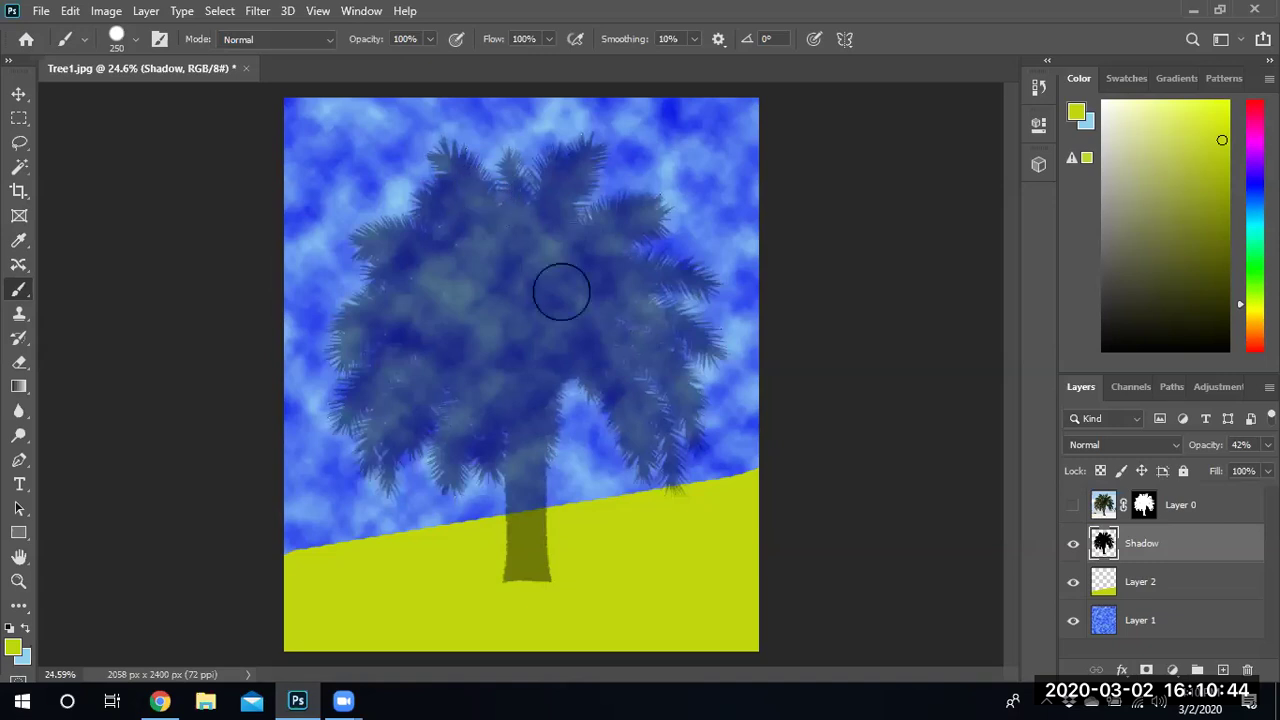
click(70, 11)
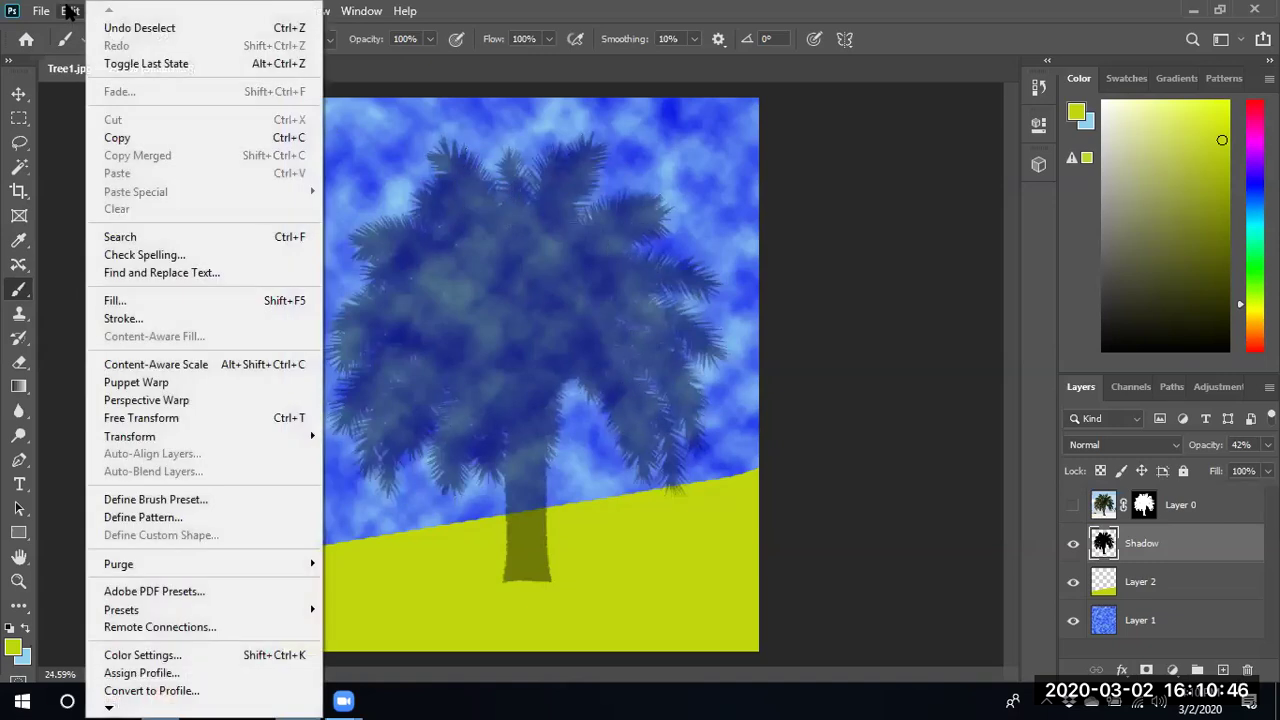
click(172, 419)
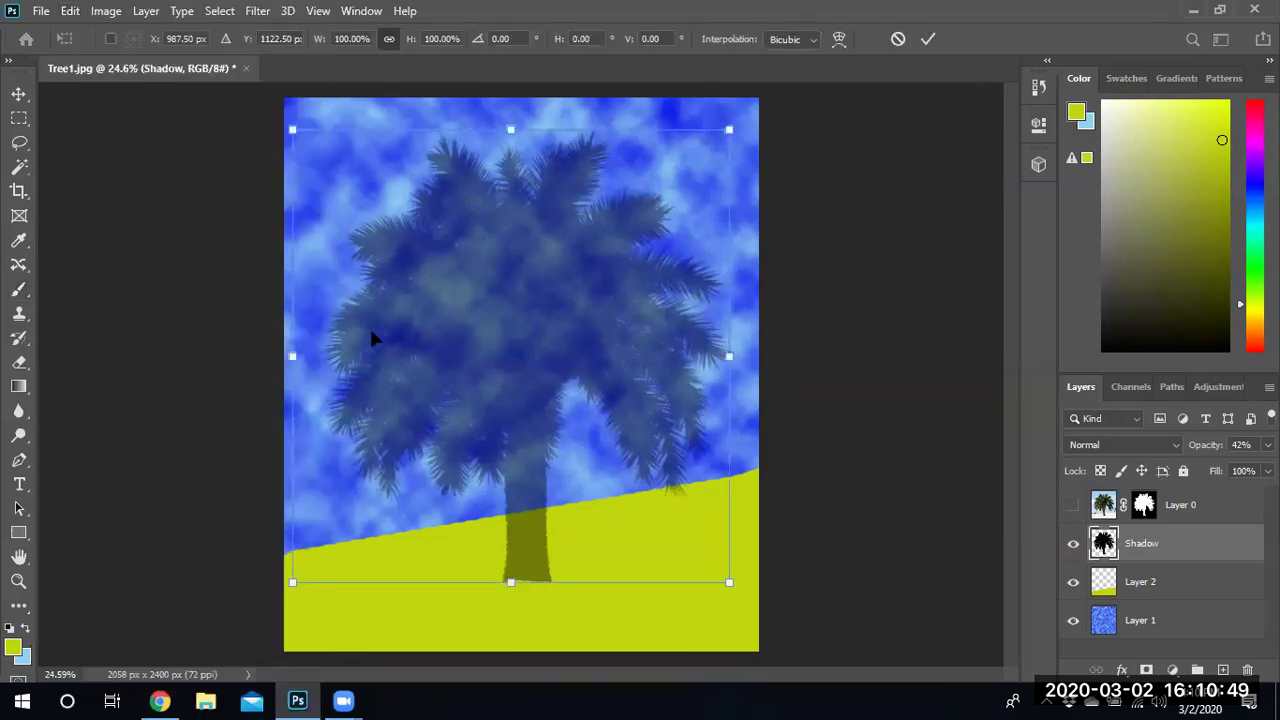
click(1073, 505)
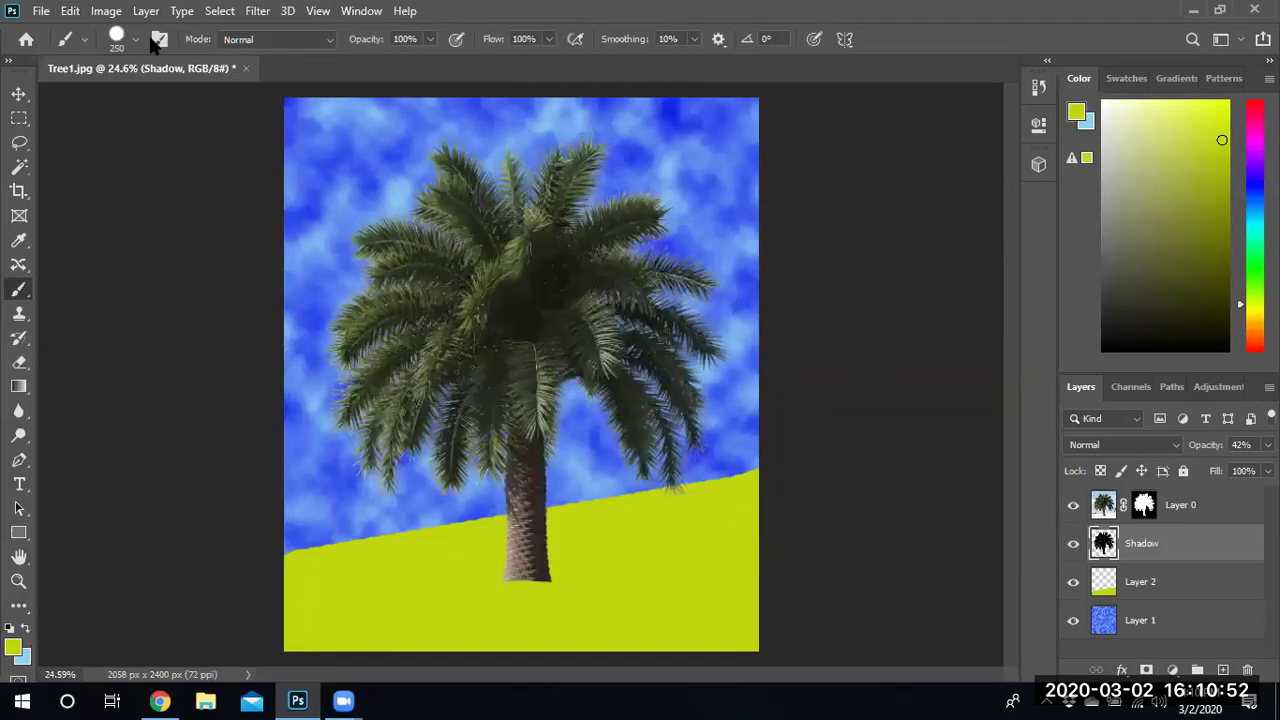
Step: Free Transform the shadow, squashing its height and skewing its corners
click(70, 11)
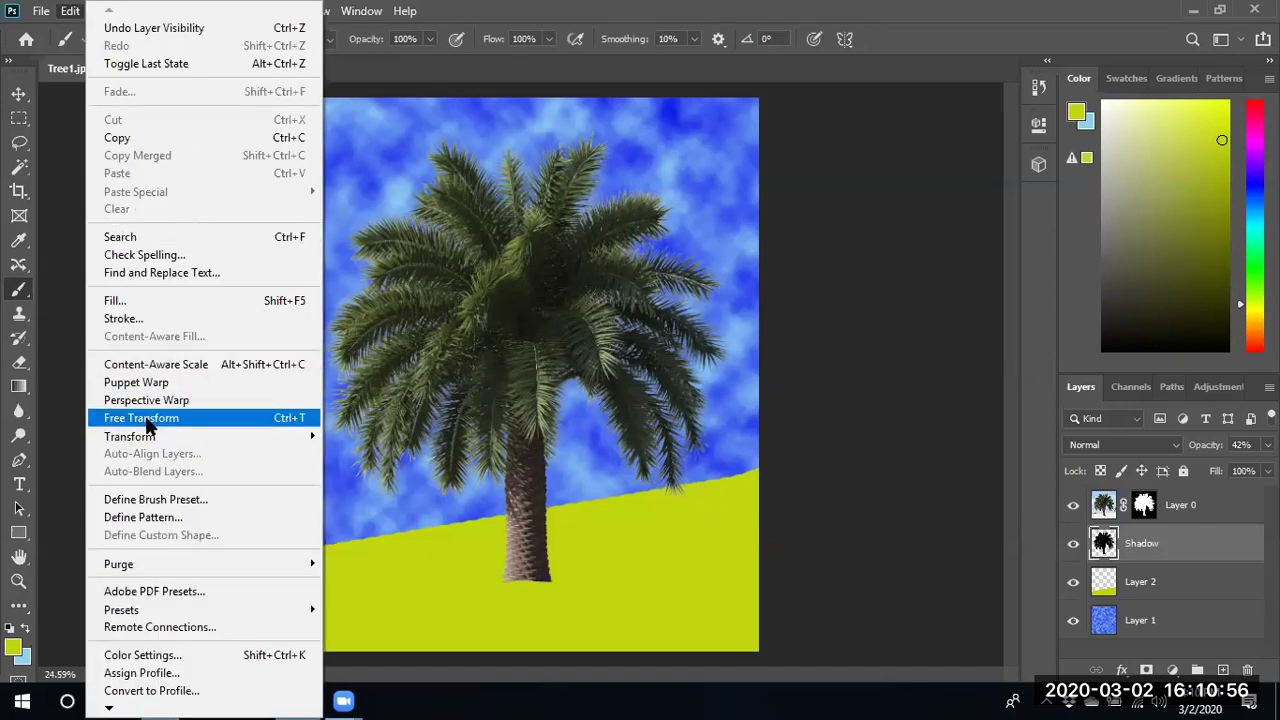
click(175, 417)
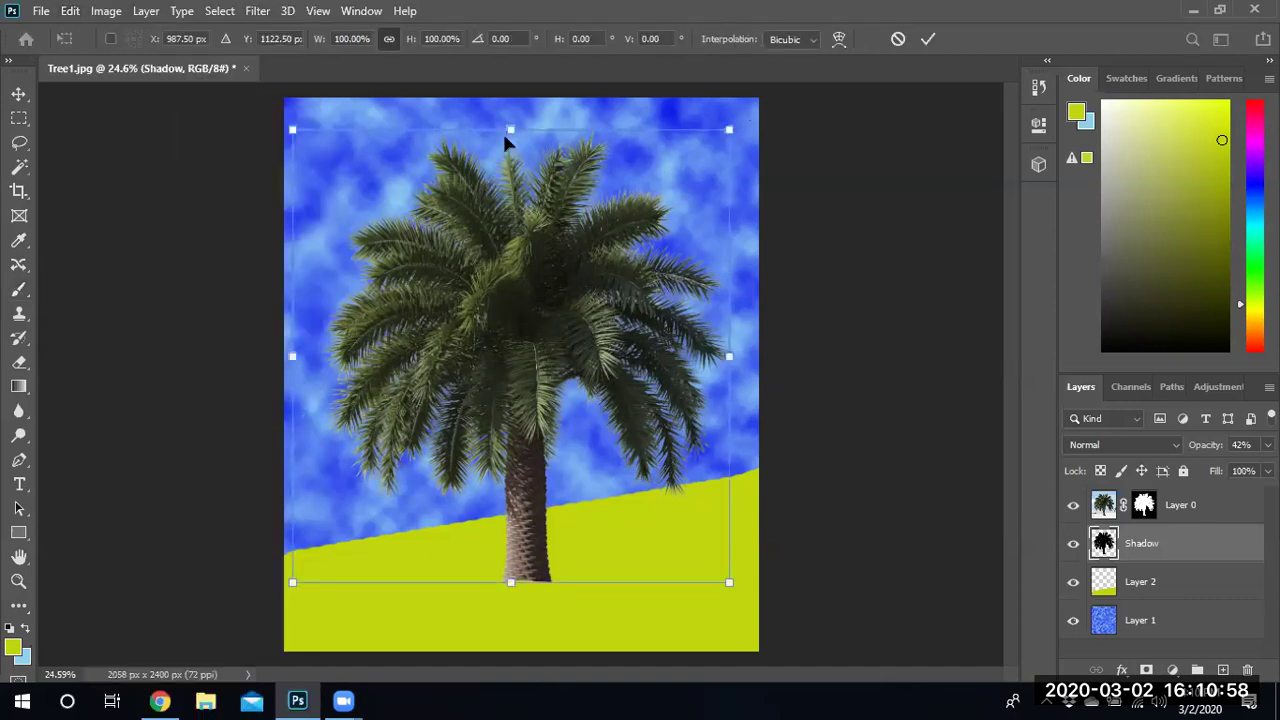
drag(510, 130, 758, 529)
drag(346, 247, 390, 269)
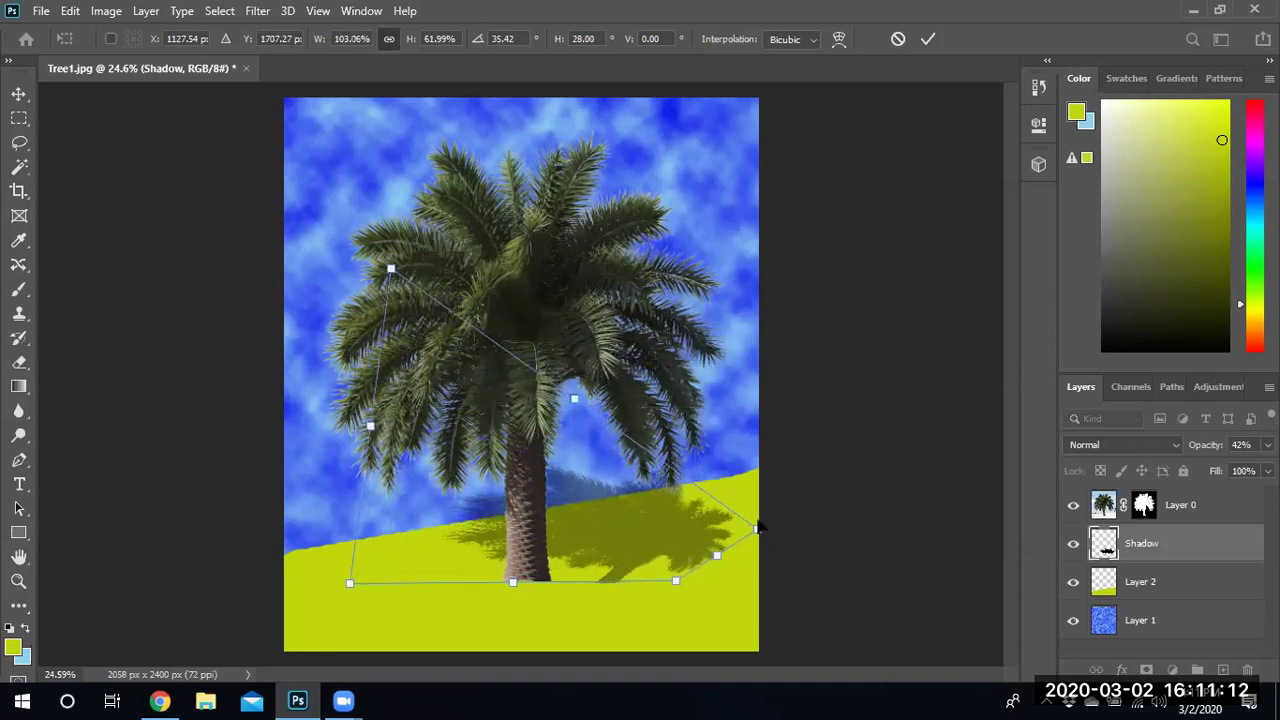
drag(757, 528, 745, 326)
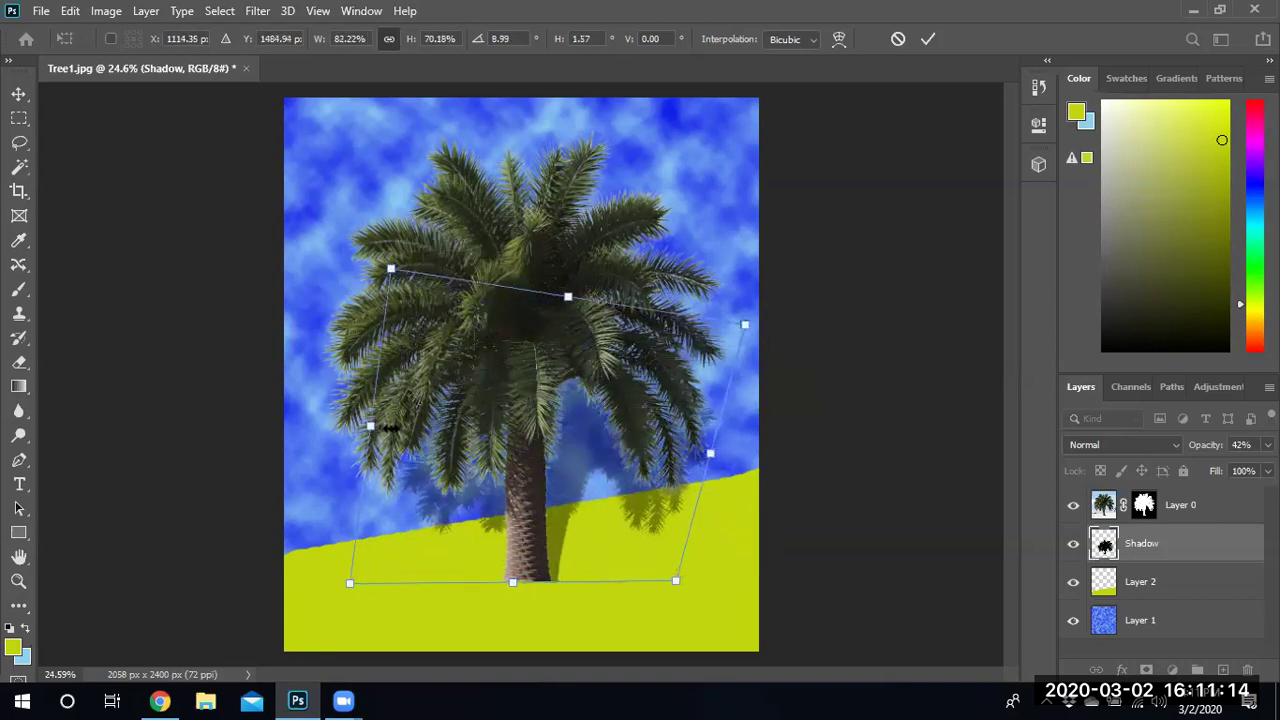
Step: Flip the shadow to the right, enlarge and rotate it, and position it across the sand
drag(391, 428, 917, 500)
drag(705, 565, 589, 634)
drag(660, 533, 672, 590)
drag(851, 449, 672, 252)
drag(623, 517, 755, 533)
drag(667, 580, 657, 589)
Step: Commit the shadow transform and move the palm tree to the canvas's left edge
key(b)
click(1205, 510)
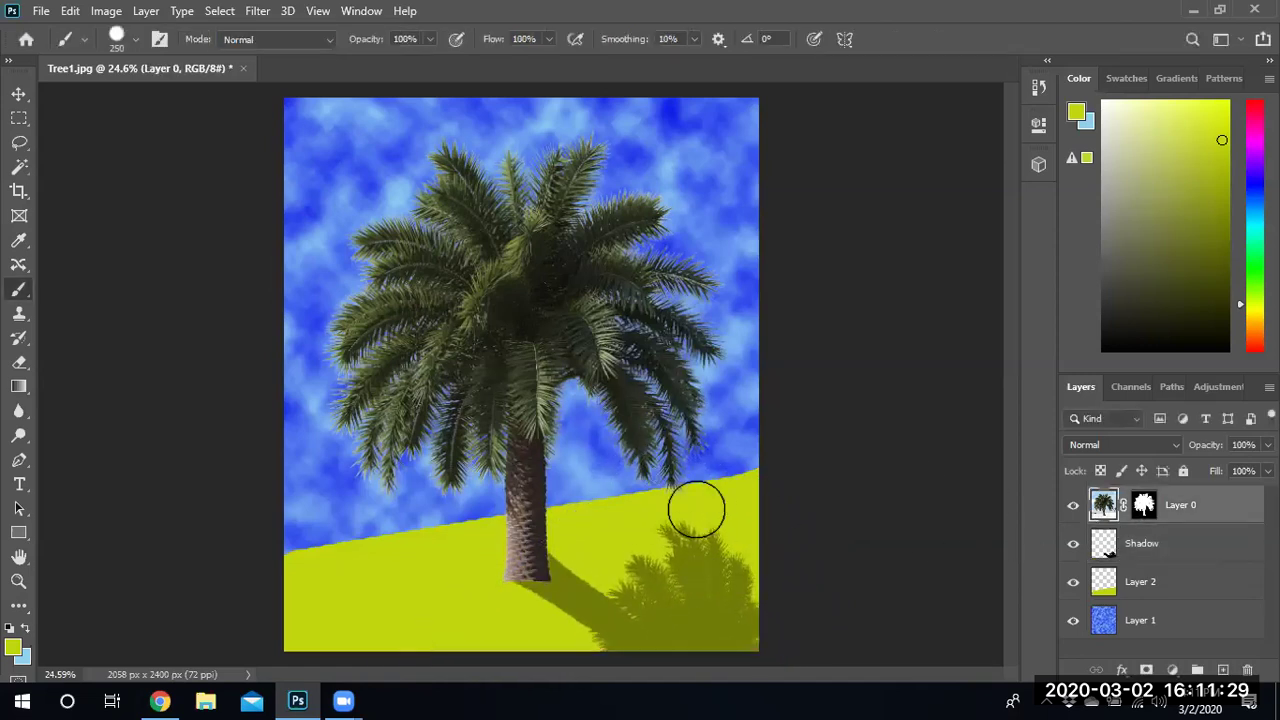
click(18, 93)
drag(497, 481, 347, 466)
Step: Move the Shadow layer up and left toward the tree
click(1155, 542)
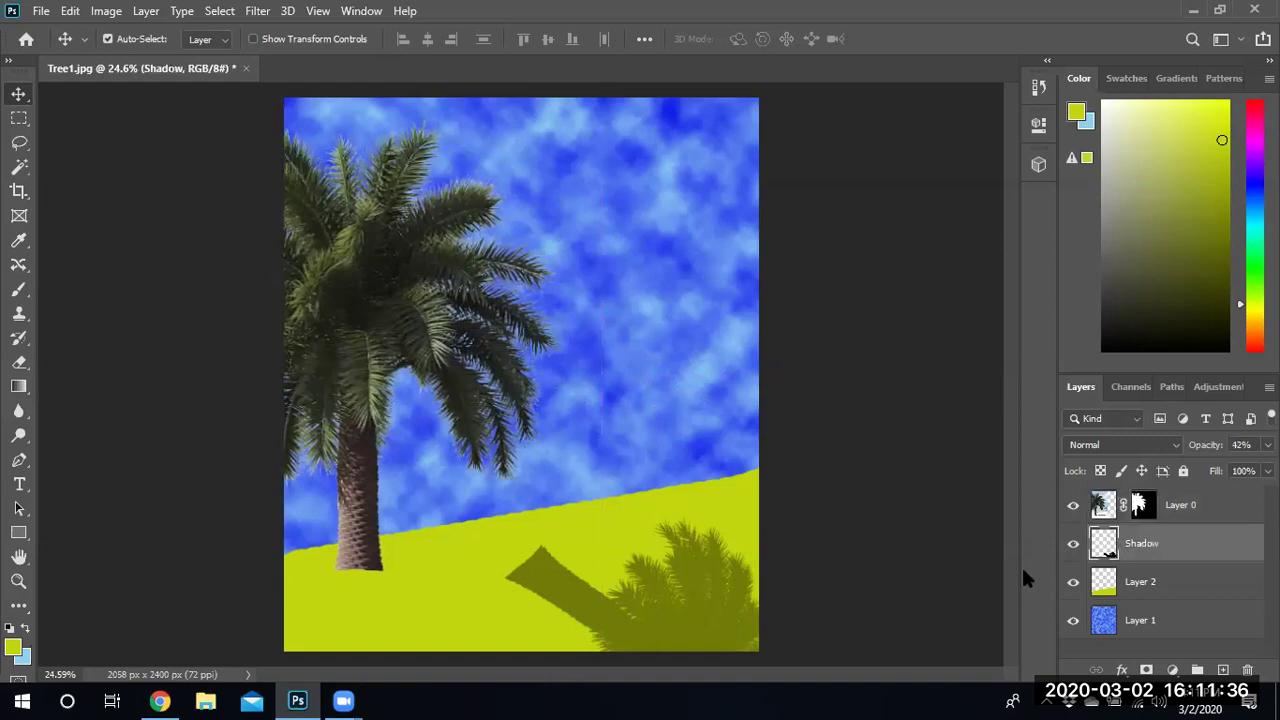
drag(713, 628, 650, 418)
key(ctrl)
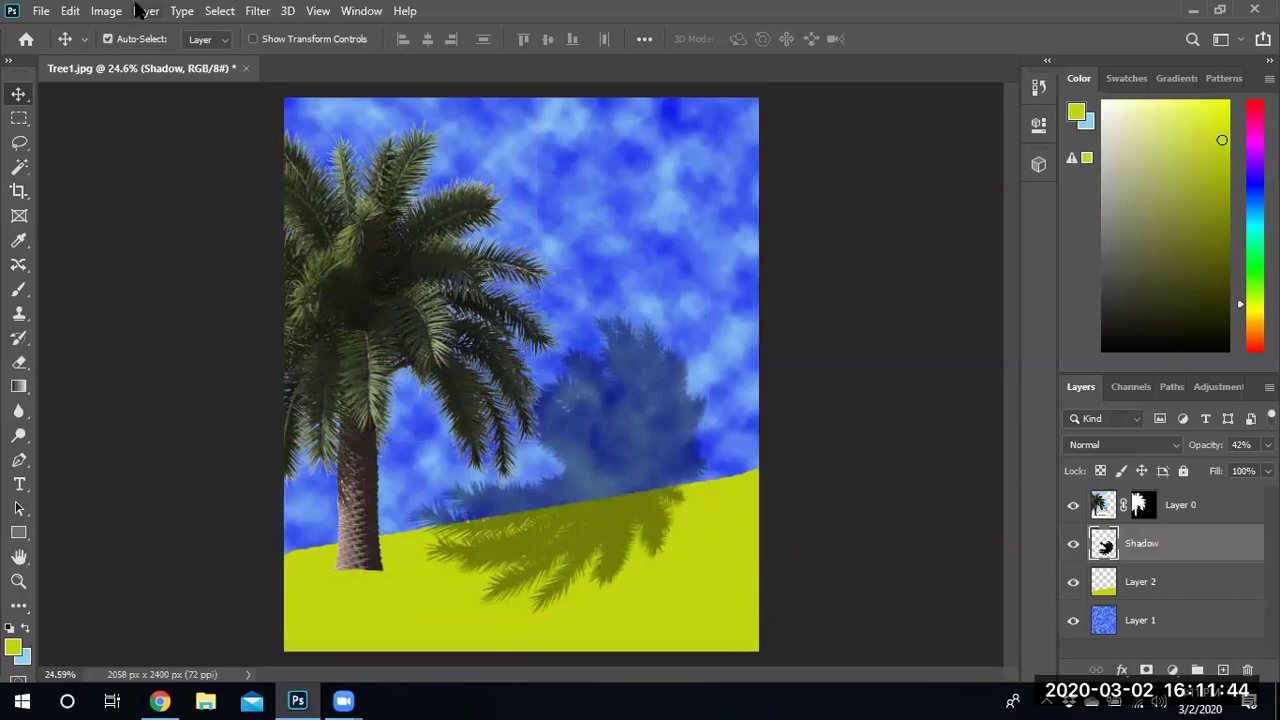
Step: Free Transform the shadow, moving it down-left onto the sand and flattening its lower corners
click(70, 11)
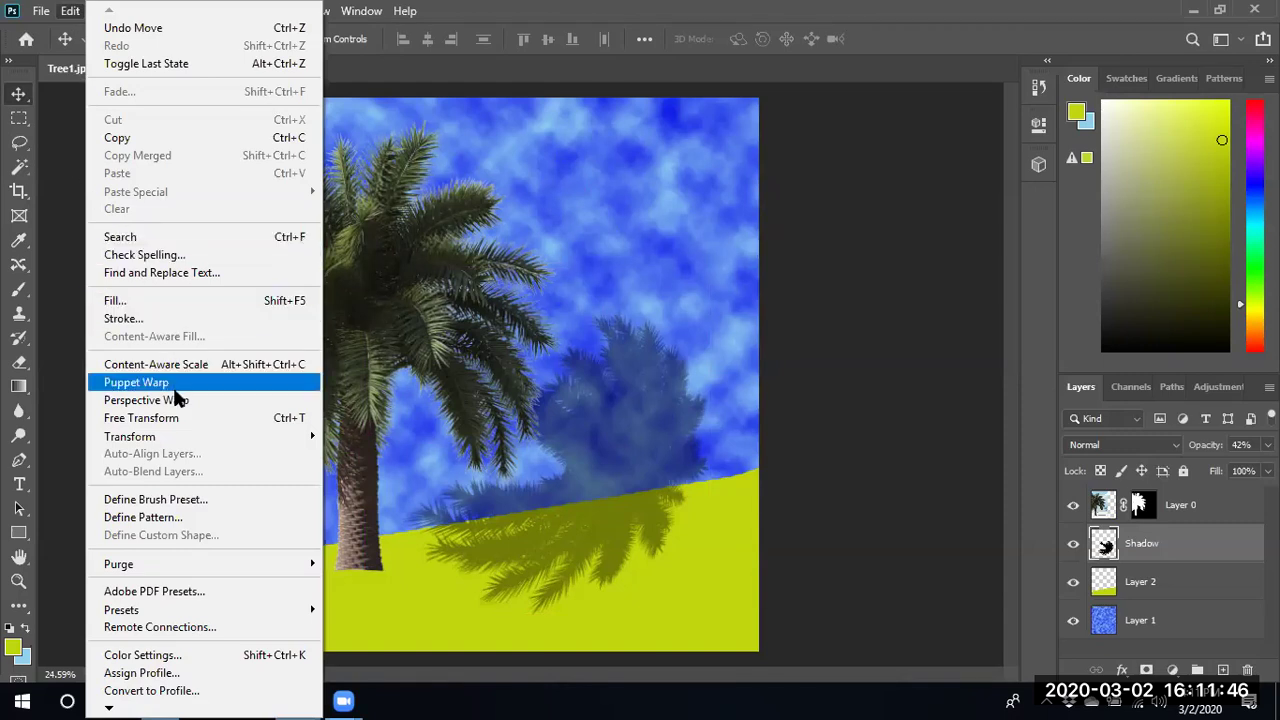
click(180, 419)
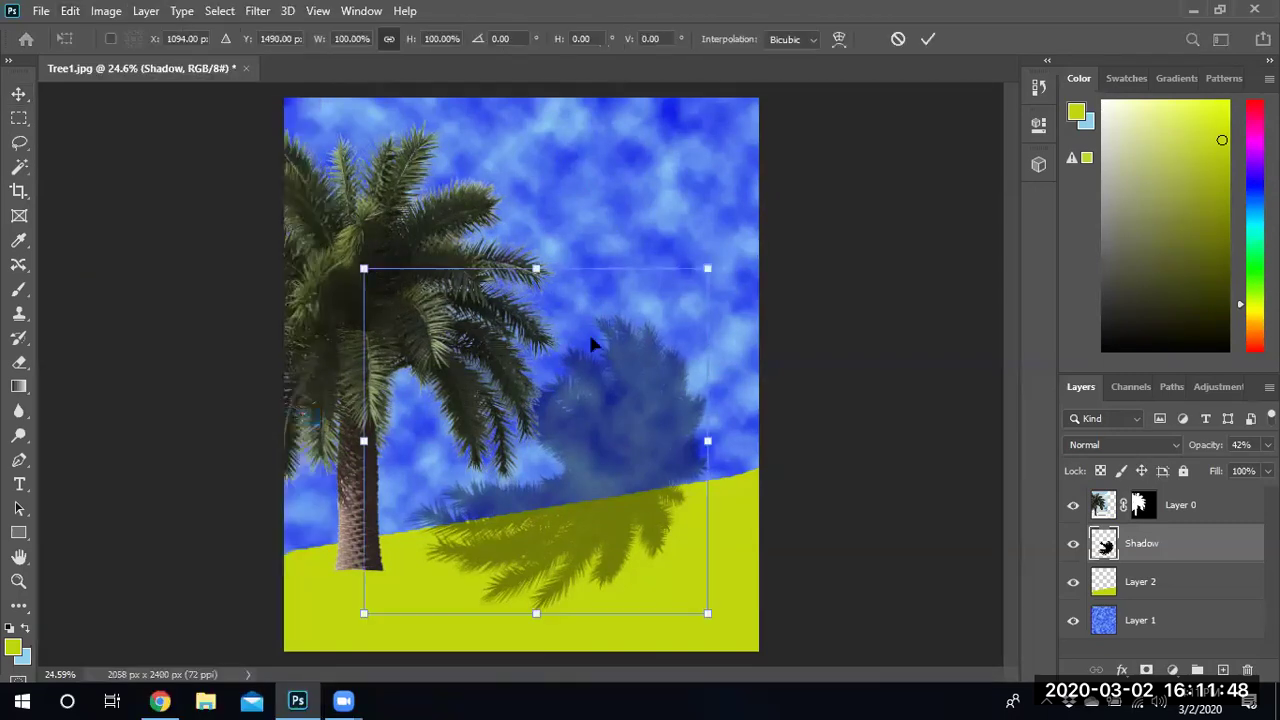
drag(626, 440, 509, 628)
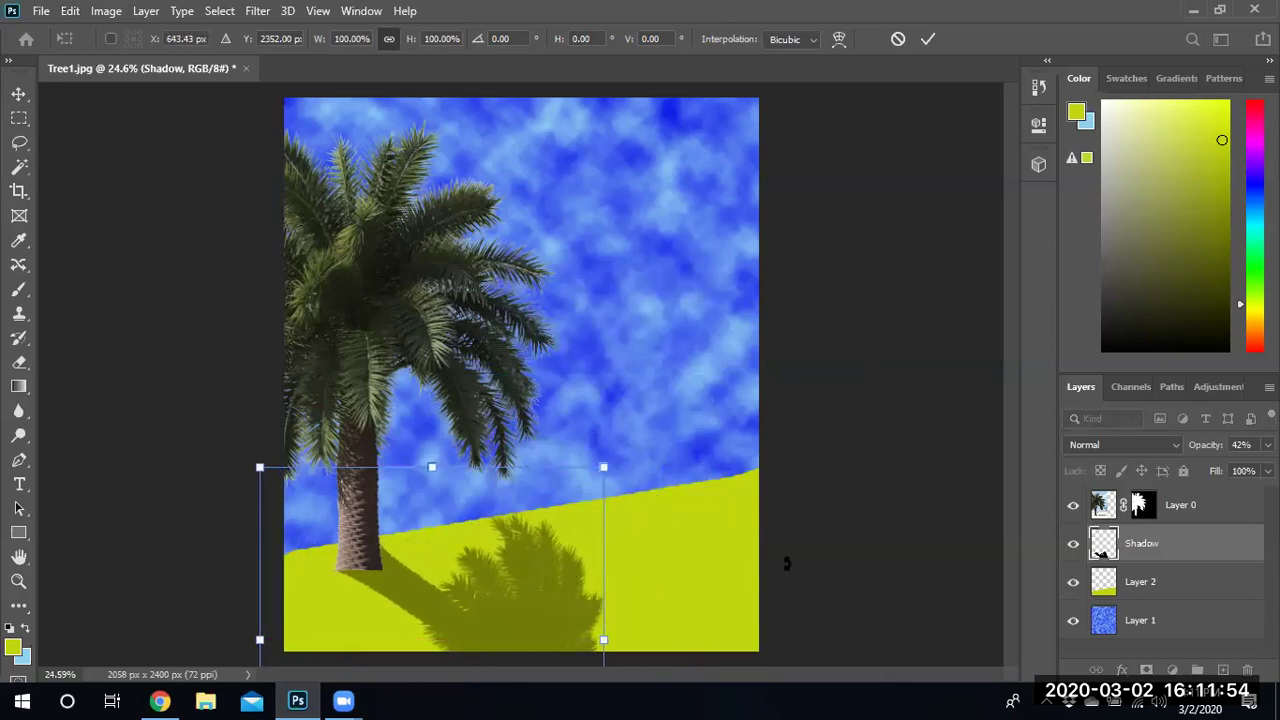
key(ctrl+minus)
key(ctrl+minus)
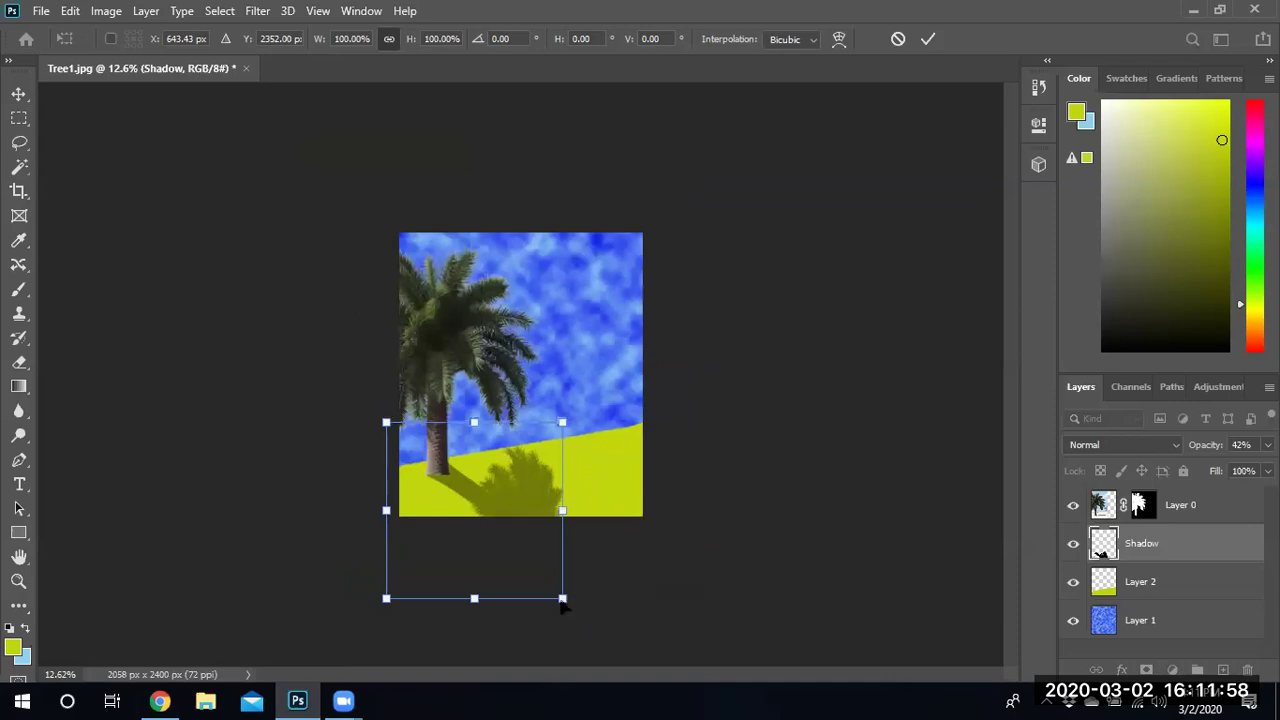
drag(562, 600, 671, 495)
drag(386, 598, 402, 528)
Step: Skew and stretch the shadow's corners flat along the ground, then apply the transform
drag(474, 425, 447, 467)
drag(537, 468, 611, 442)
drag(566, 489, 540, 489)
key(Down)
key(Down)
key(Down)
key(Down)
key(Down)
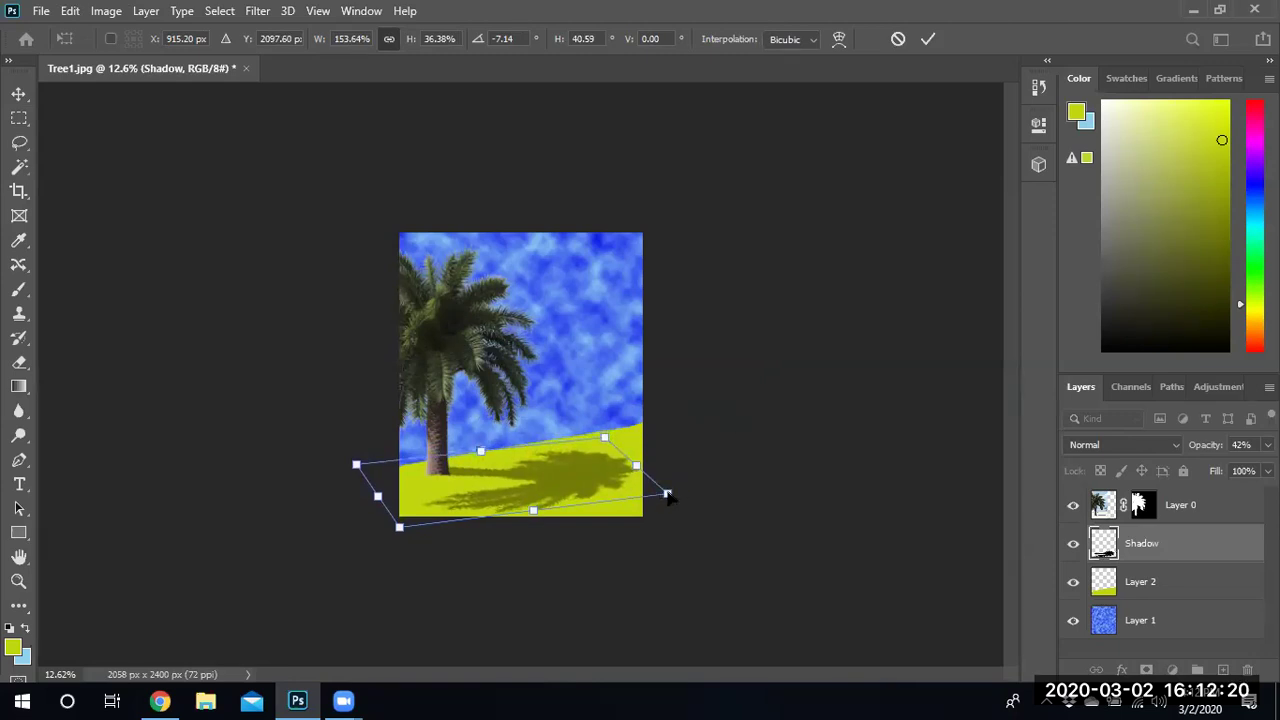
drag(667, 494, 697, 502)
drag(548, 518, 565, 517)
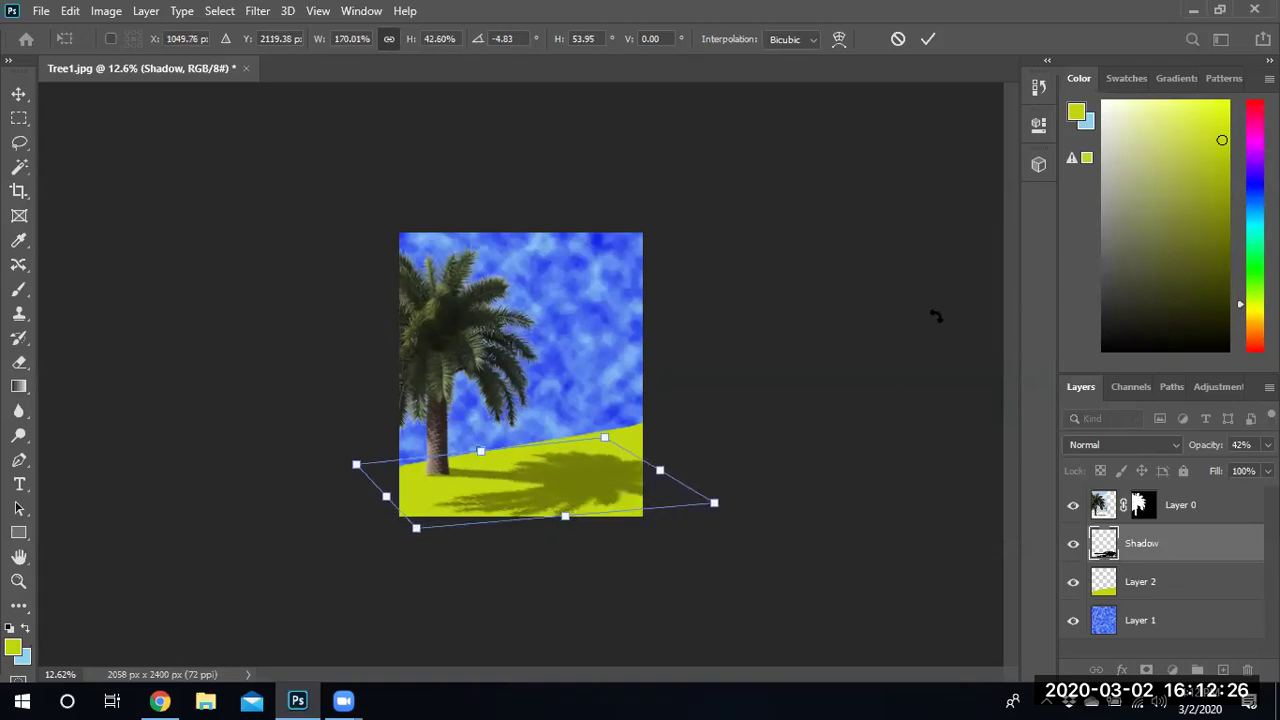
click(928, 39)
scroll(491, 443, up, 3)
scroll(485, 490, up, 1)
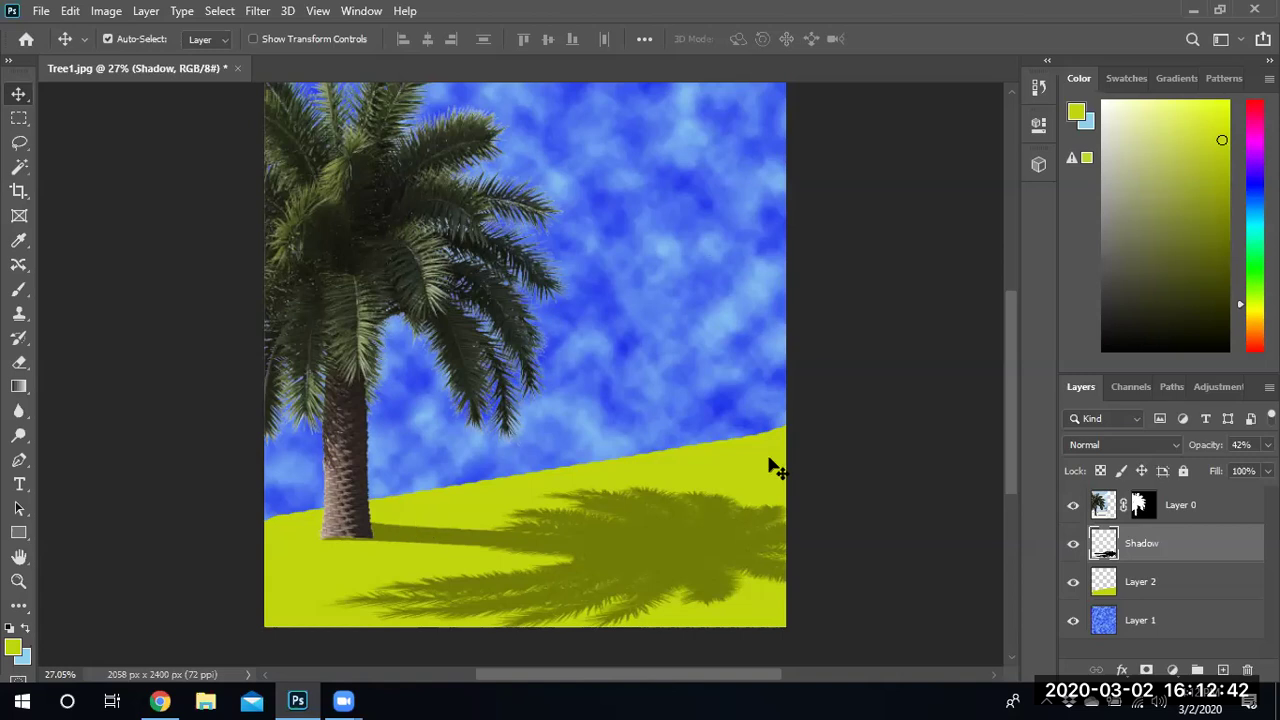
click(1143, 505)
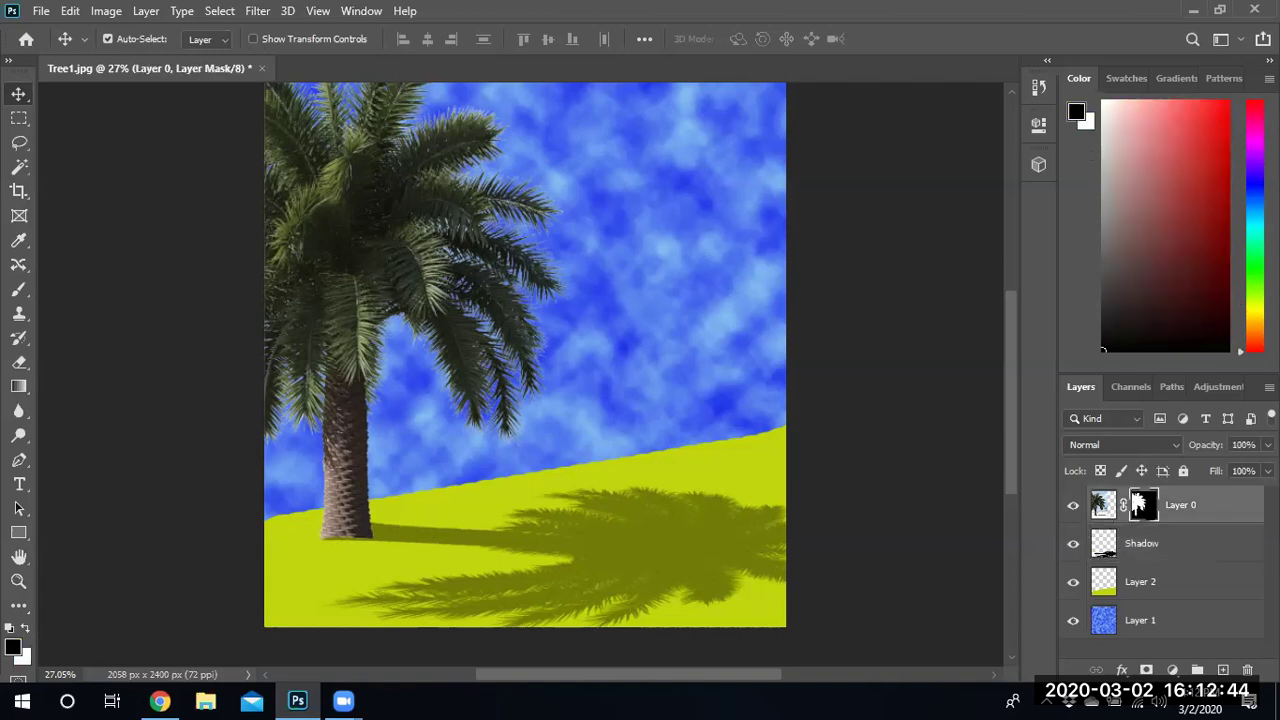
right_click(1143, 507)
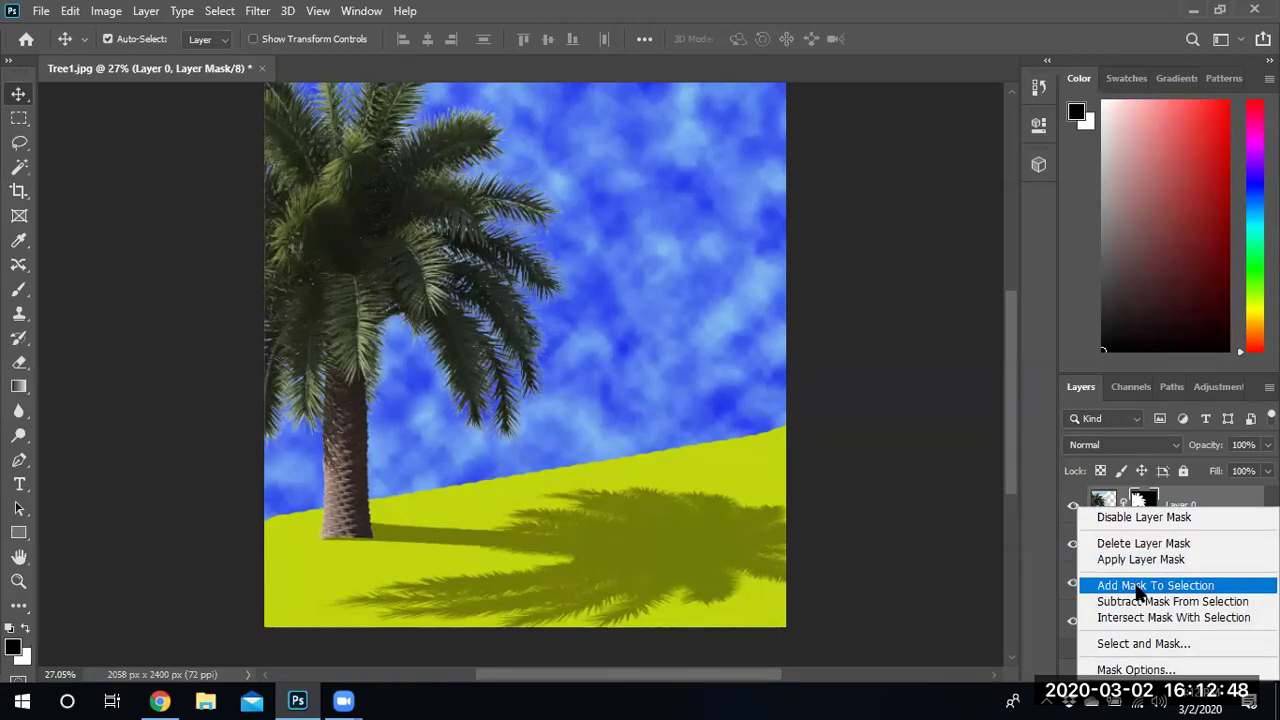
click(636, 392)
click(678, 539)
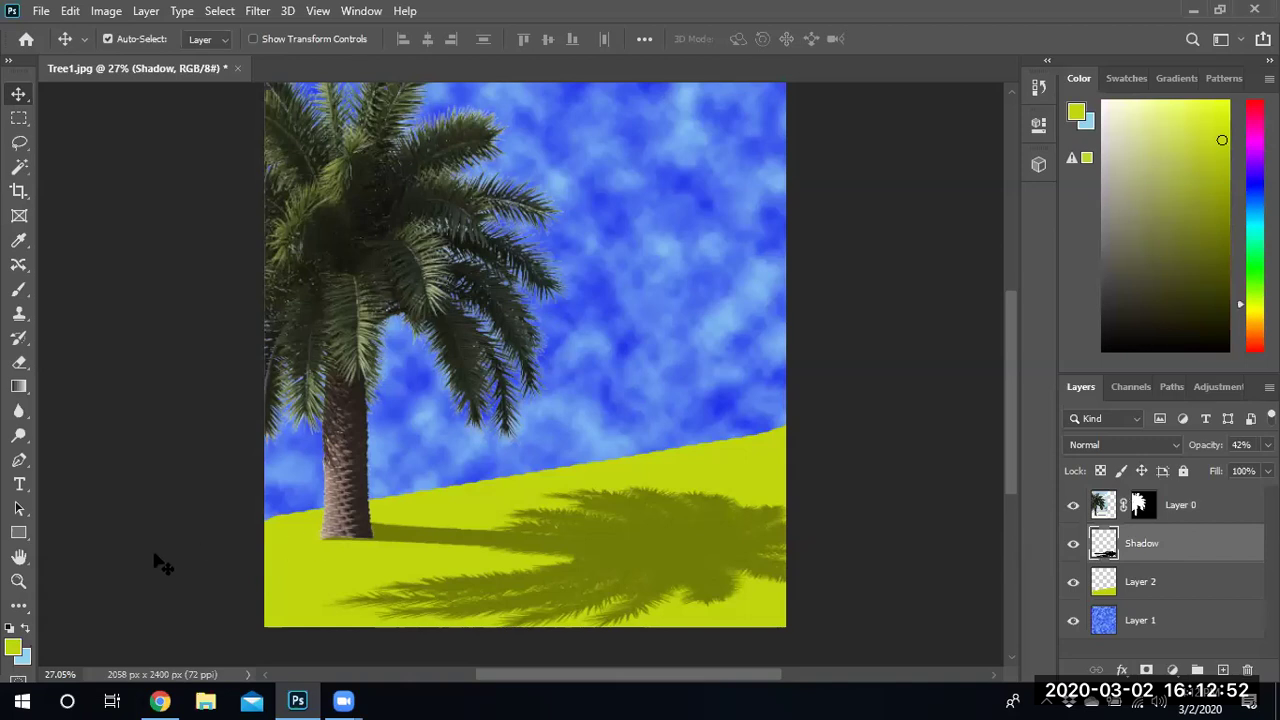